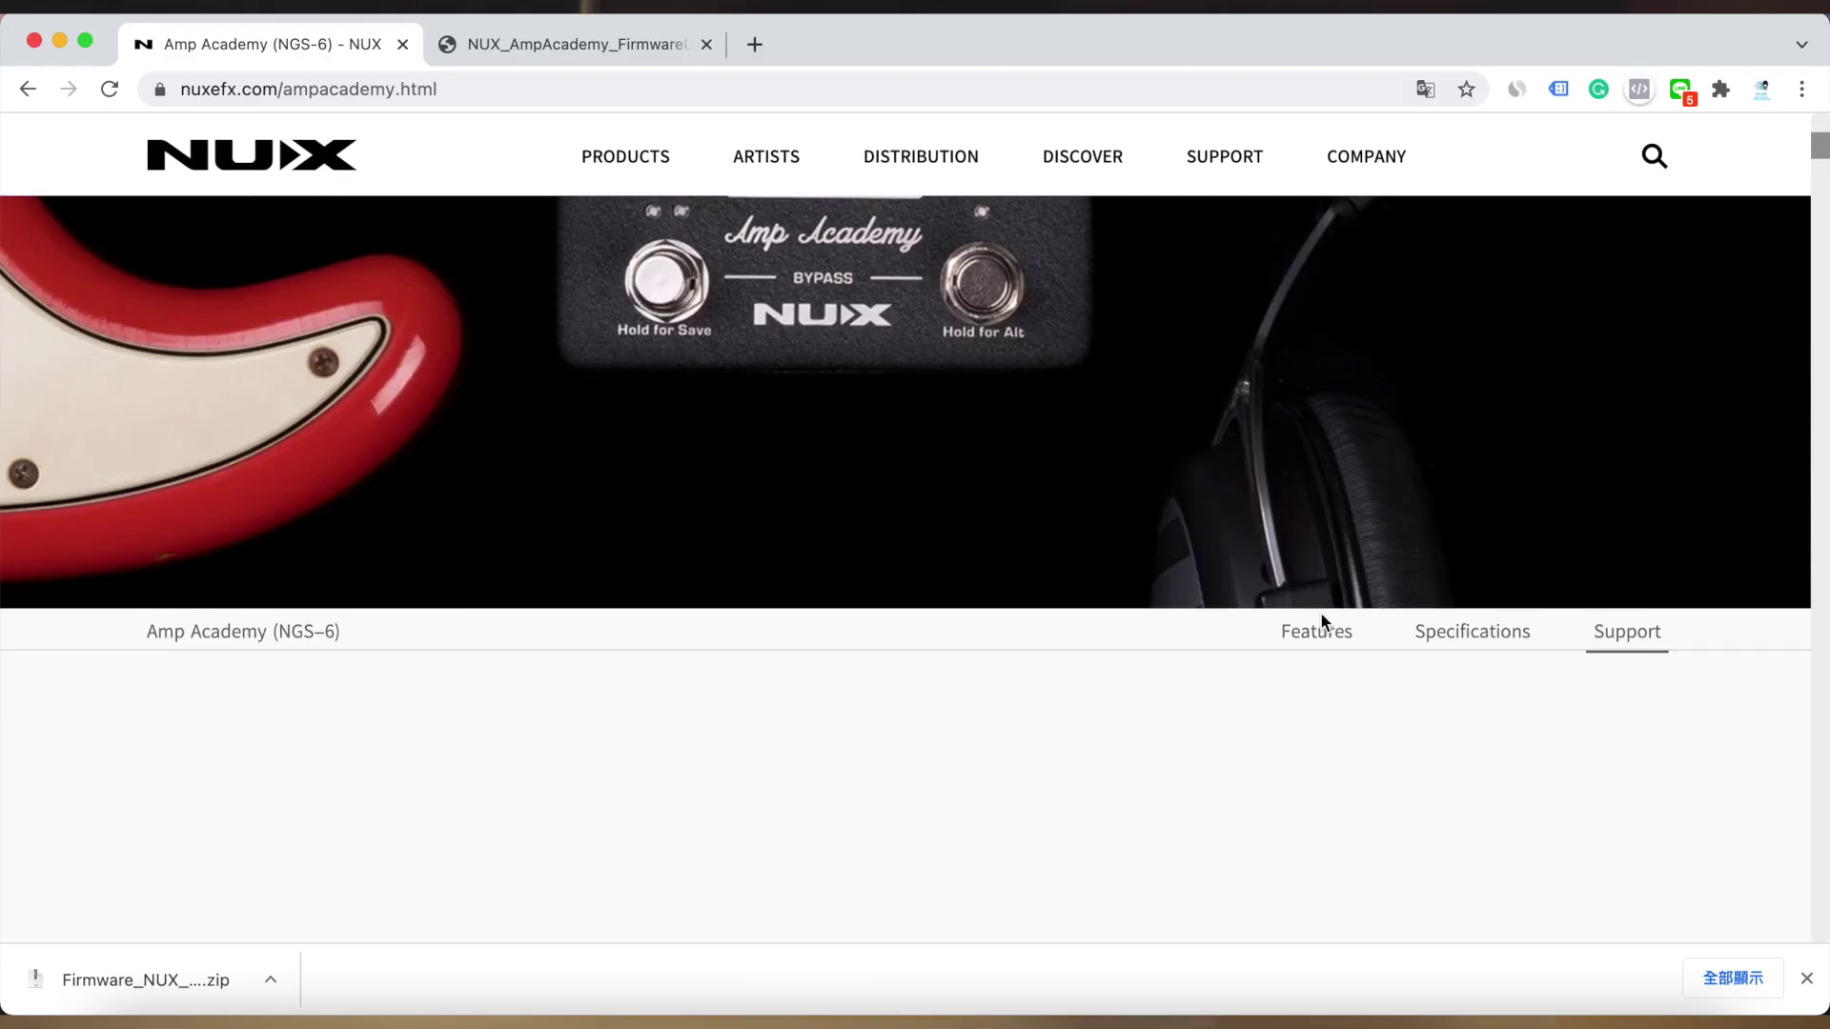
Jump to the Amp Academy Support section listing the manuals and V2.6.1 firmware downloads
left_click(1620, 627)
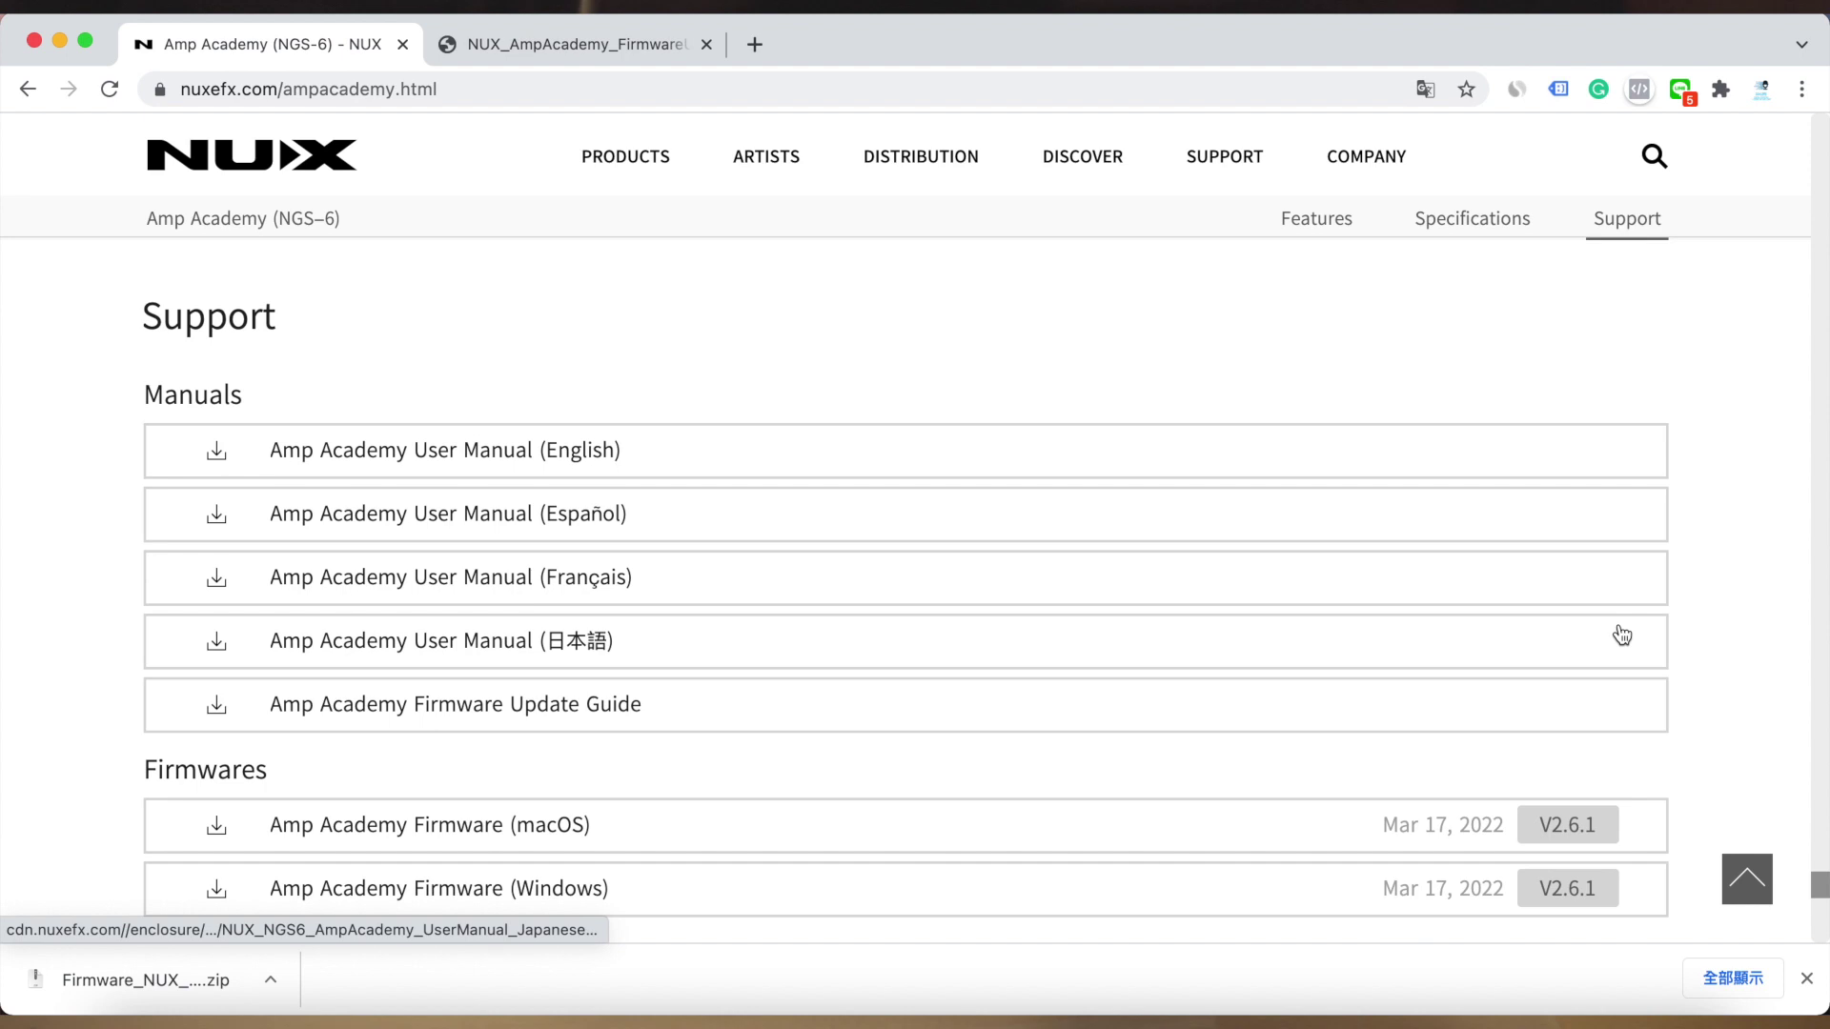
scroll(877, 681, "down", 2)
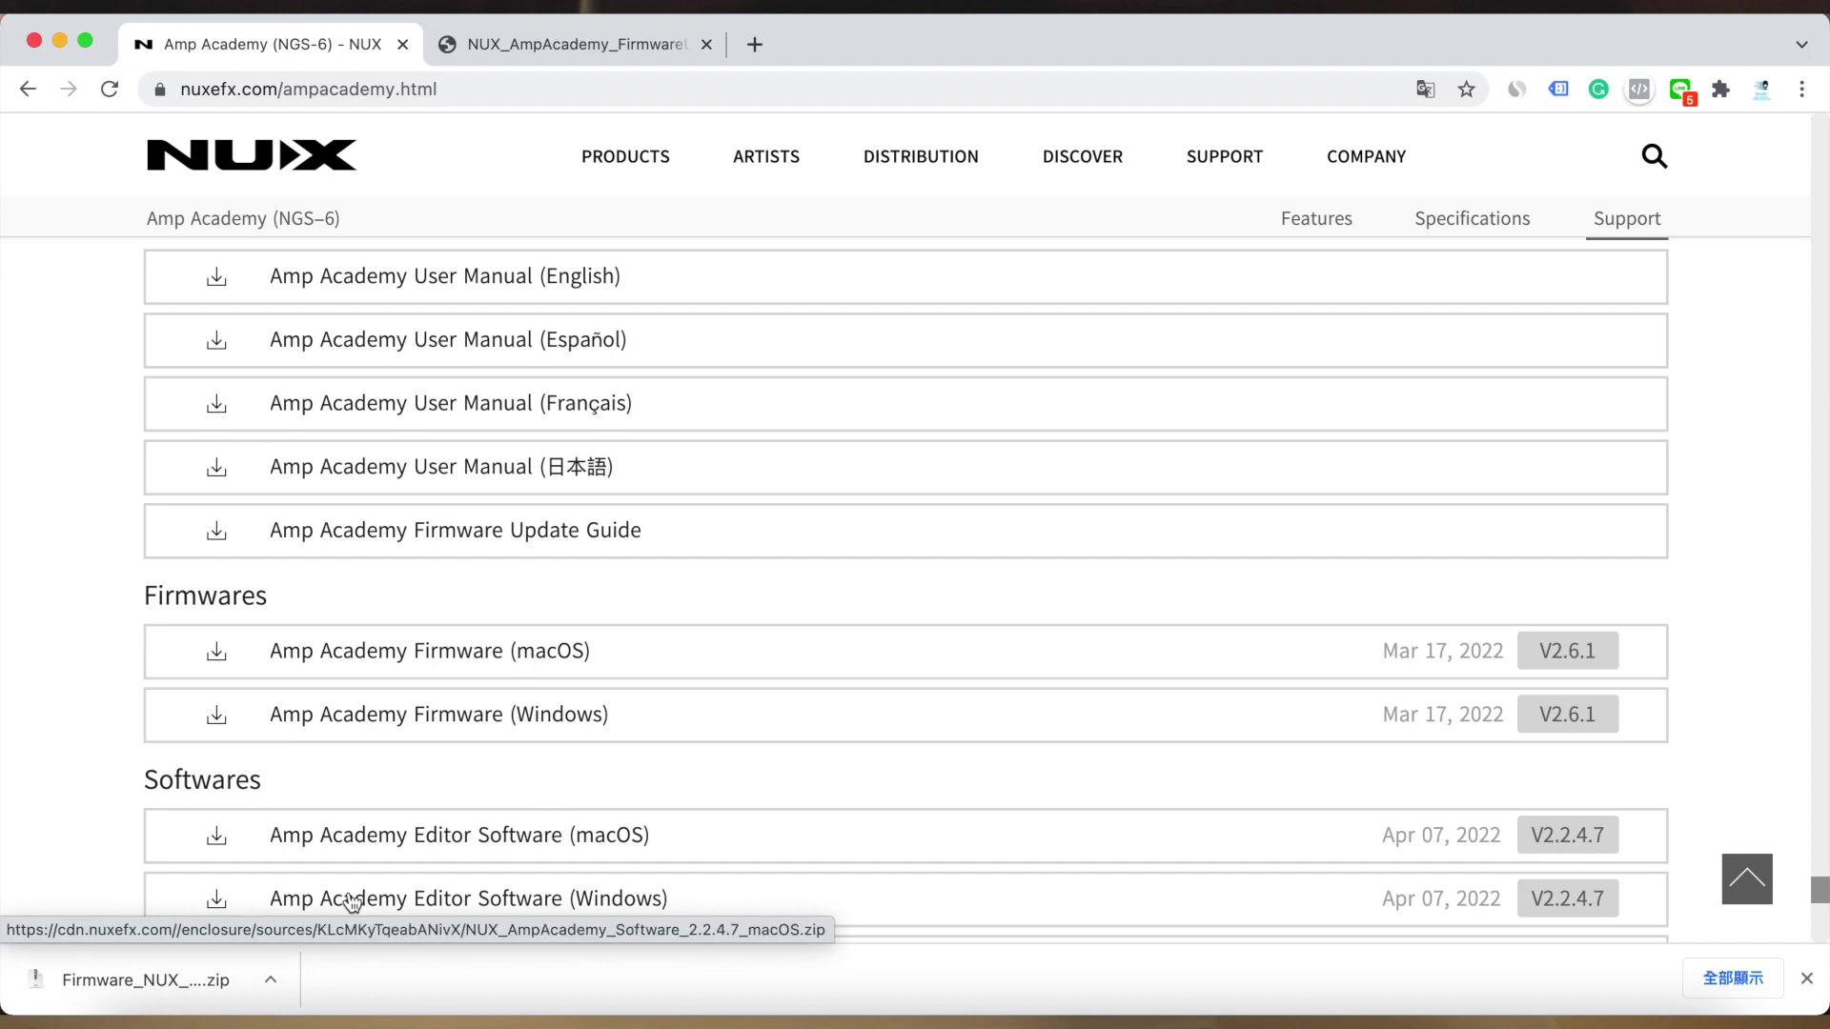
Open the unzipped Firmware_NUX folder in Downloads using Finder
left_click(141, 1013)
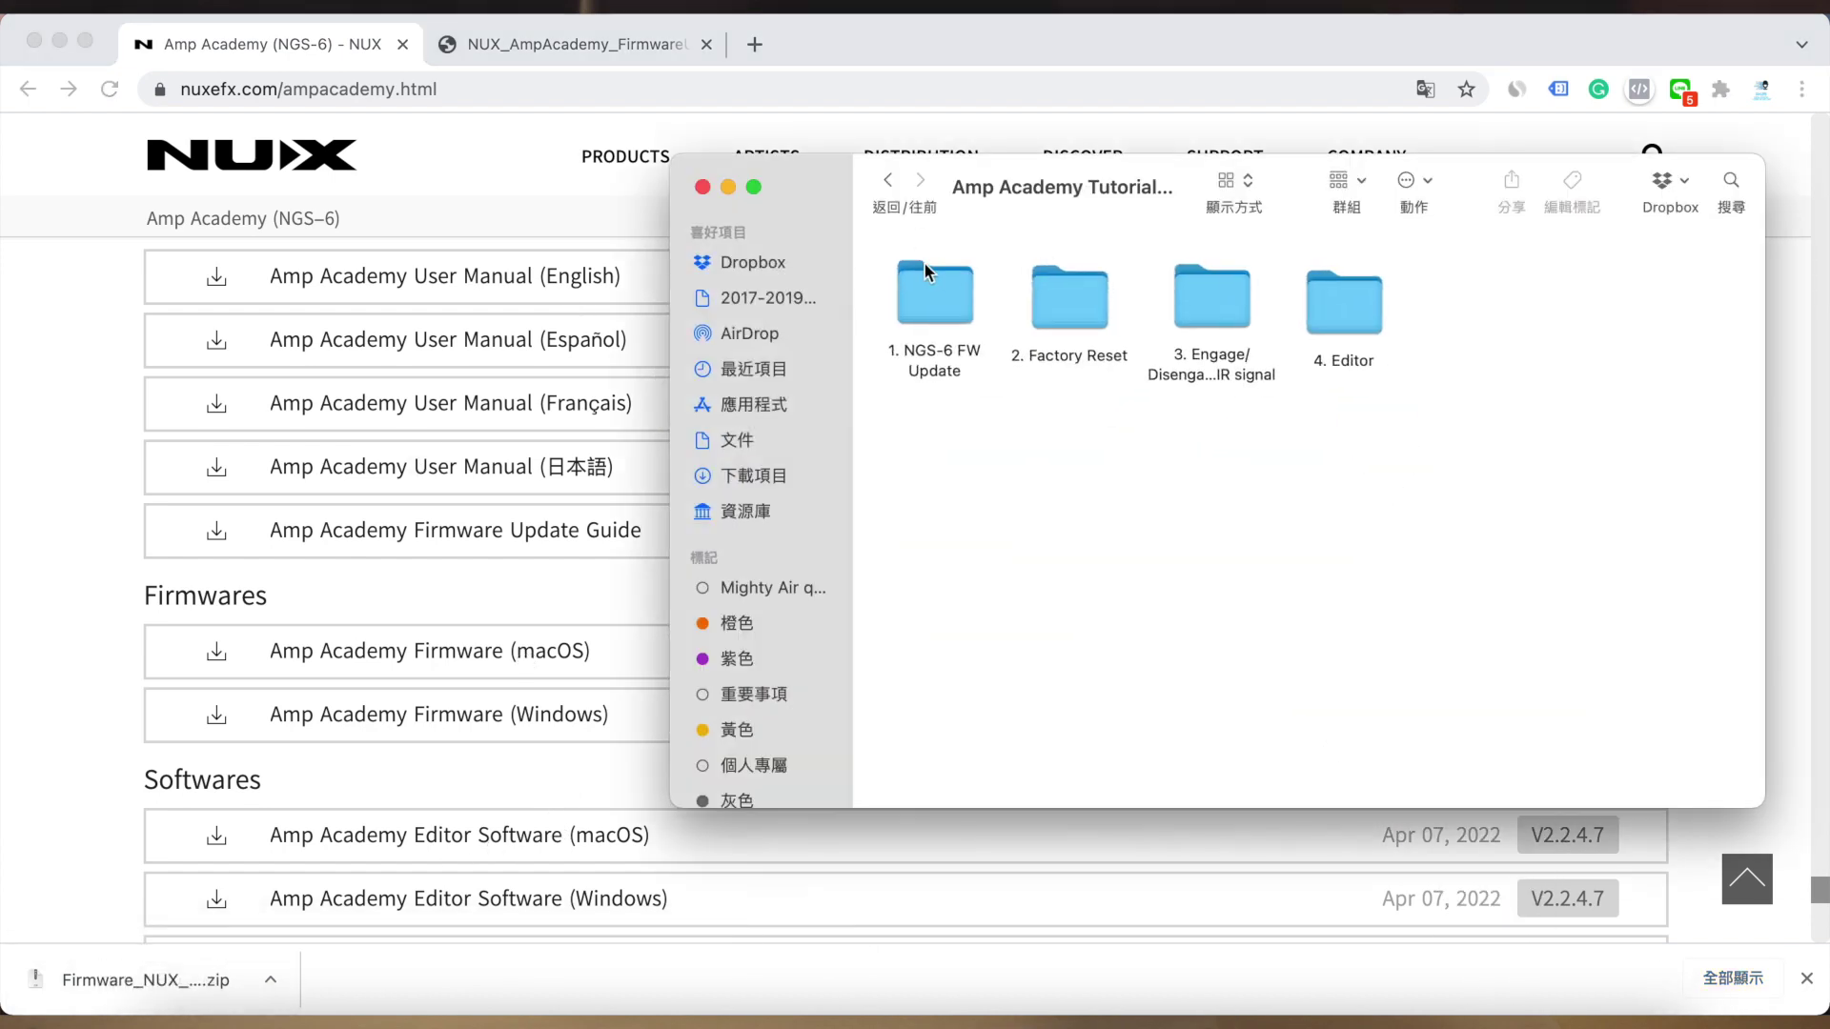
left_click(783, 476)
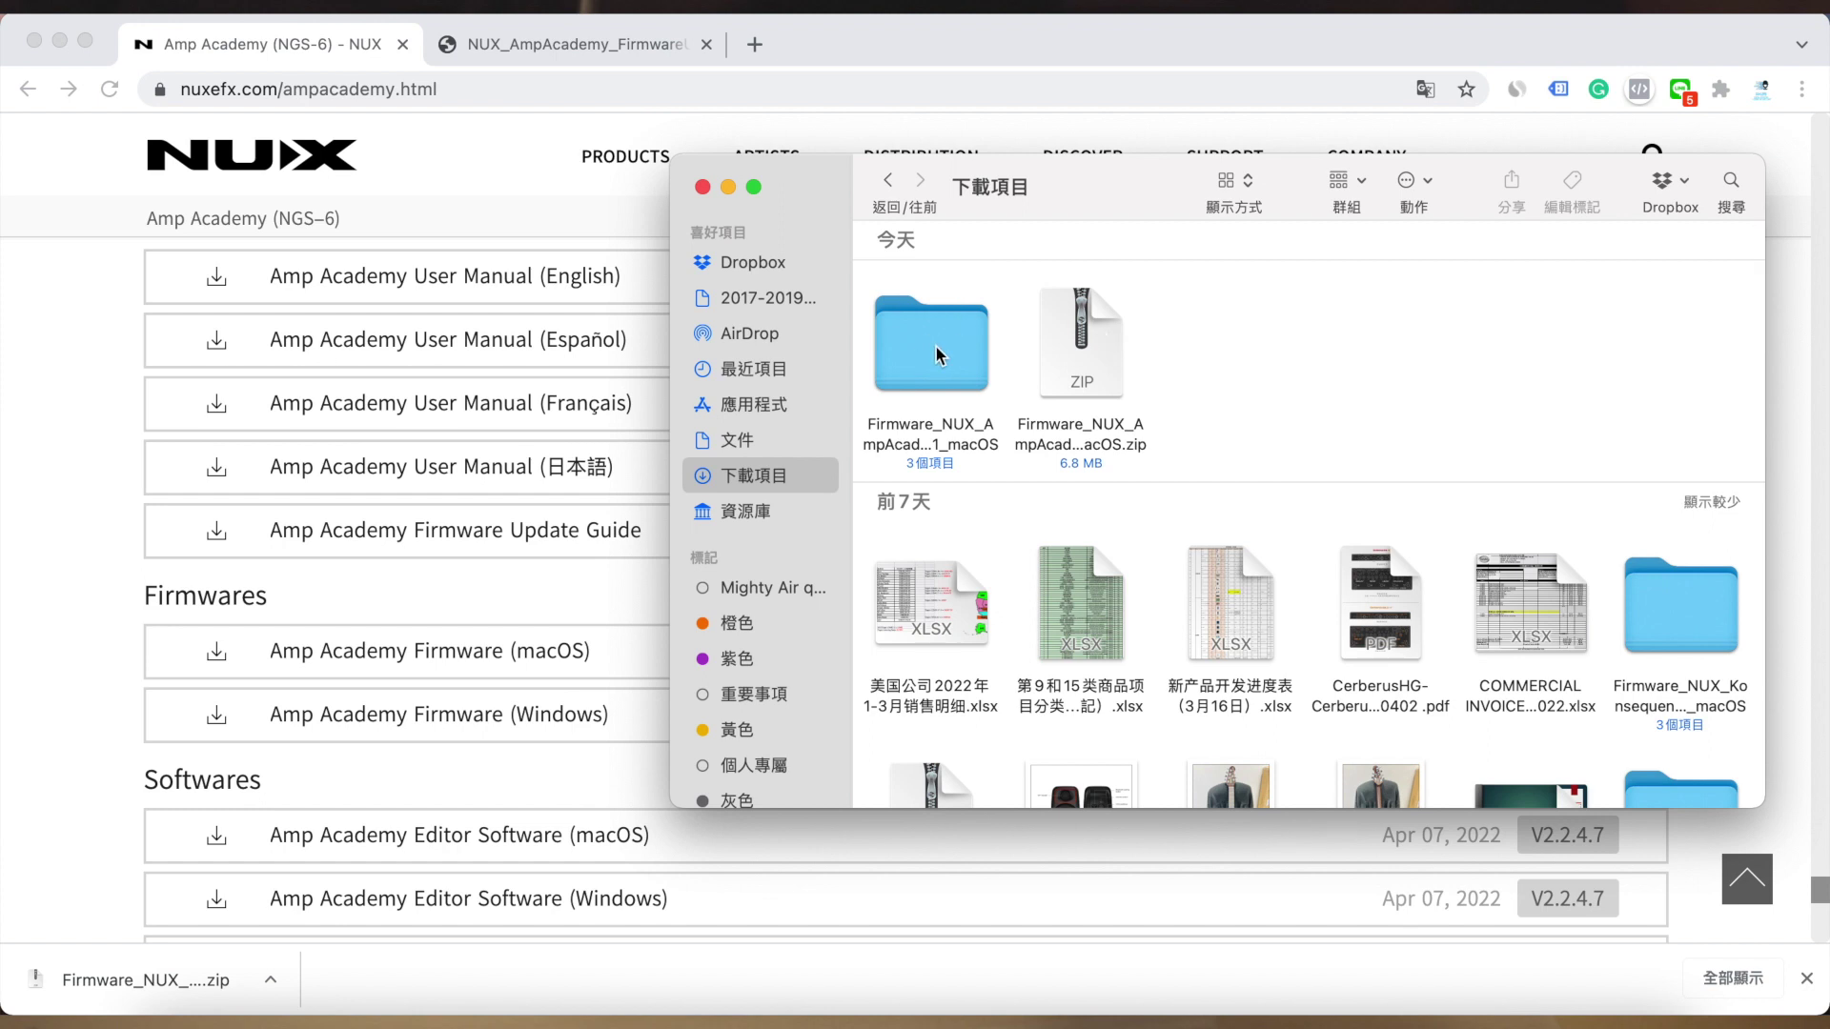
double_click(937, 355)
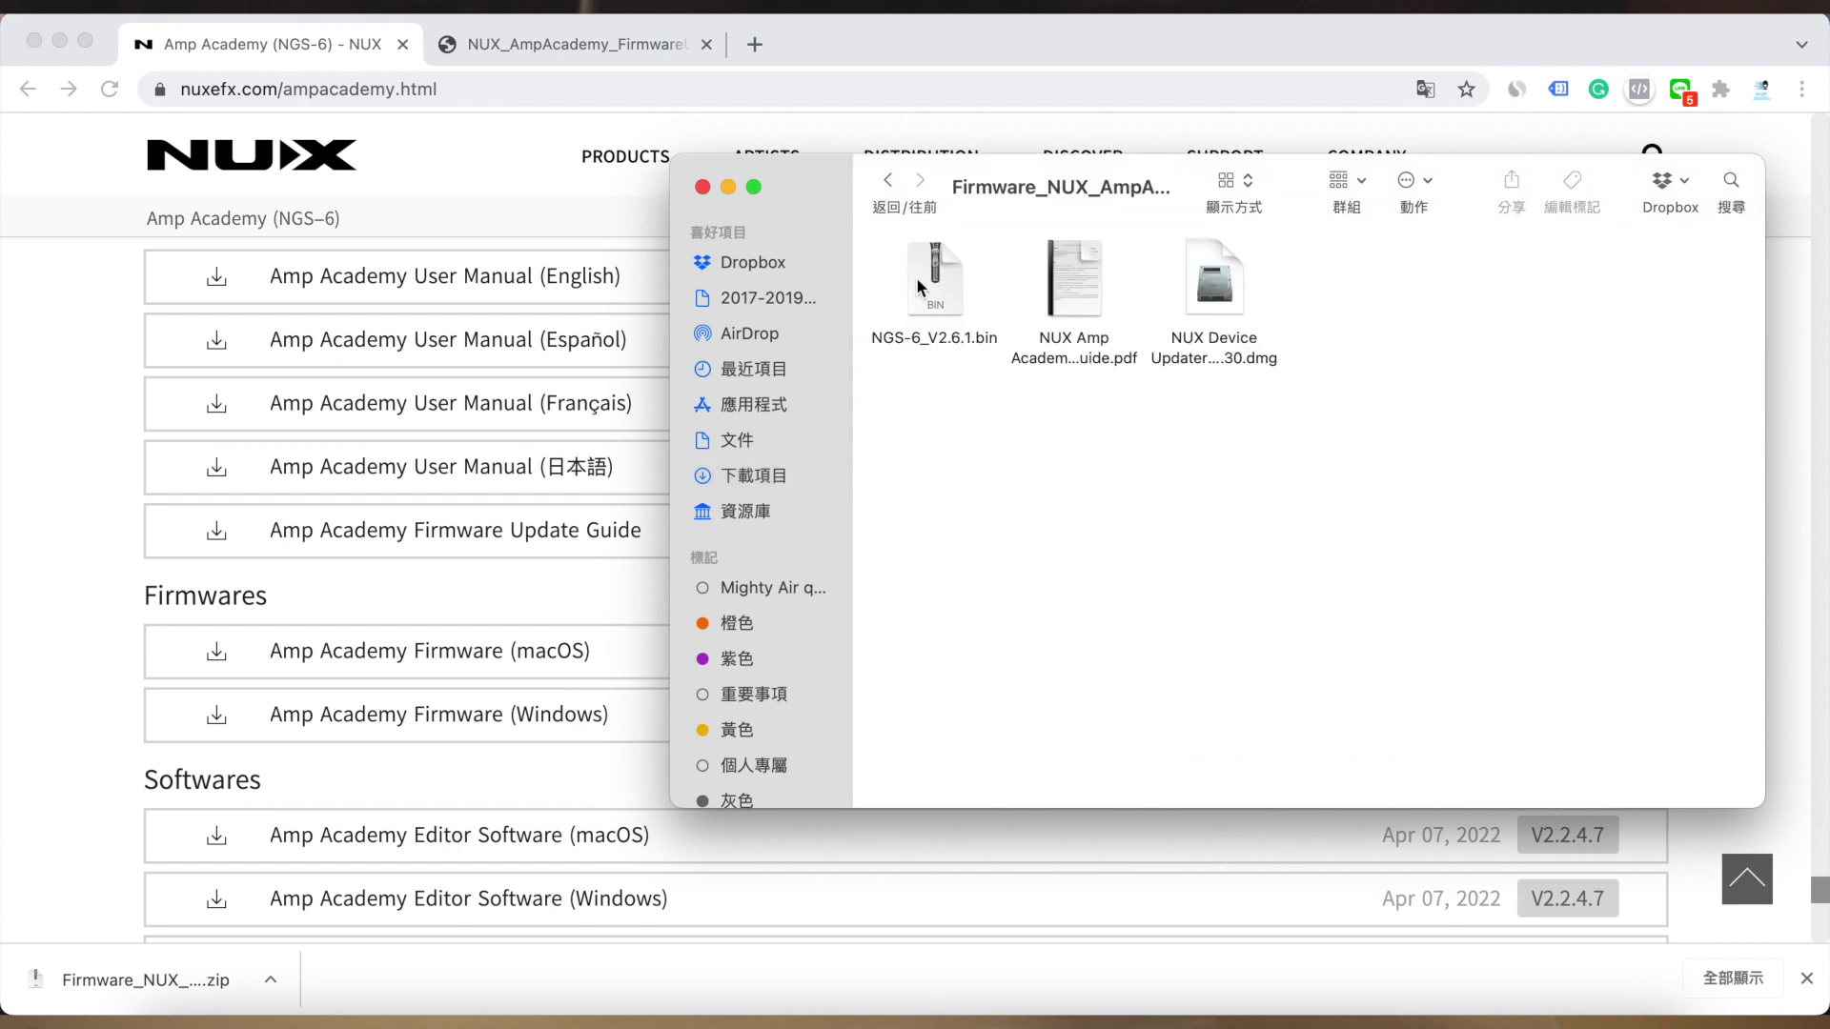
Open the Firmware Update Guide PDF in Preview and read through it
mouse_move(1039, 279)
double_click(1104, 264)
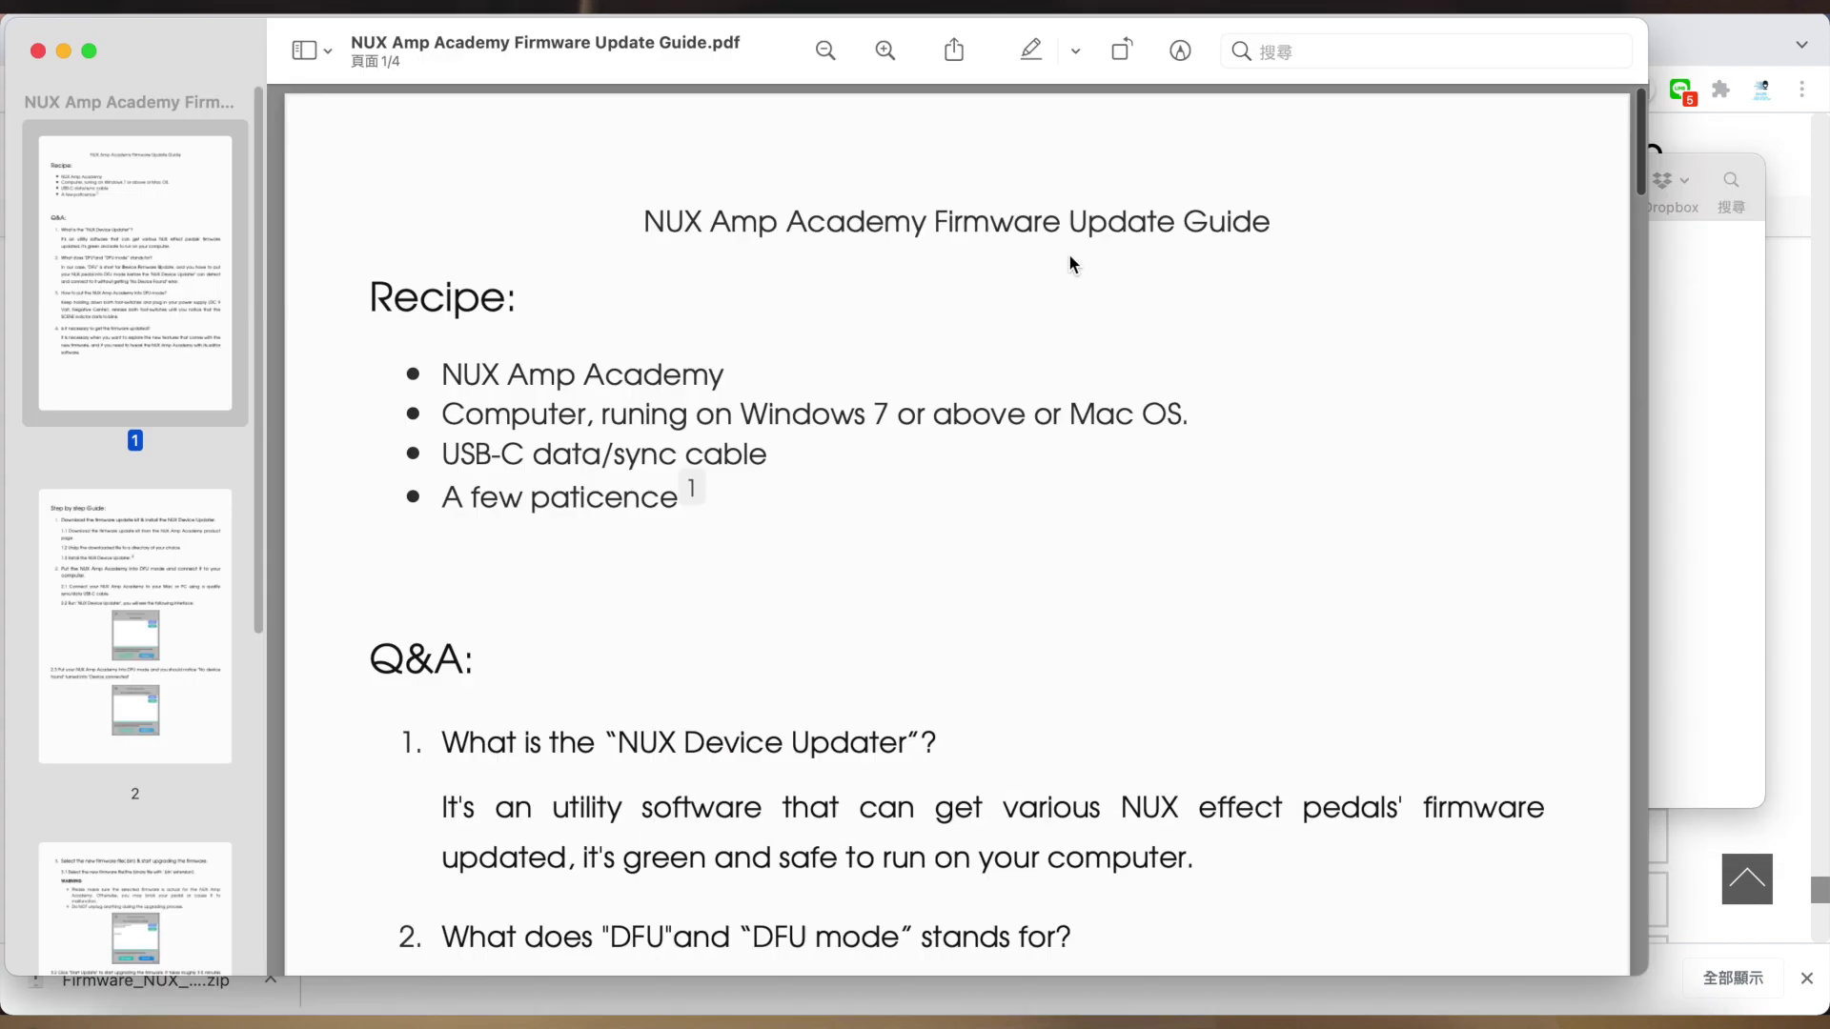
scroll(1086, 517, "down", 10)
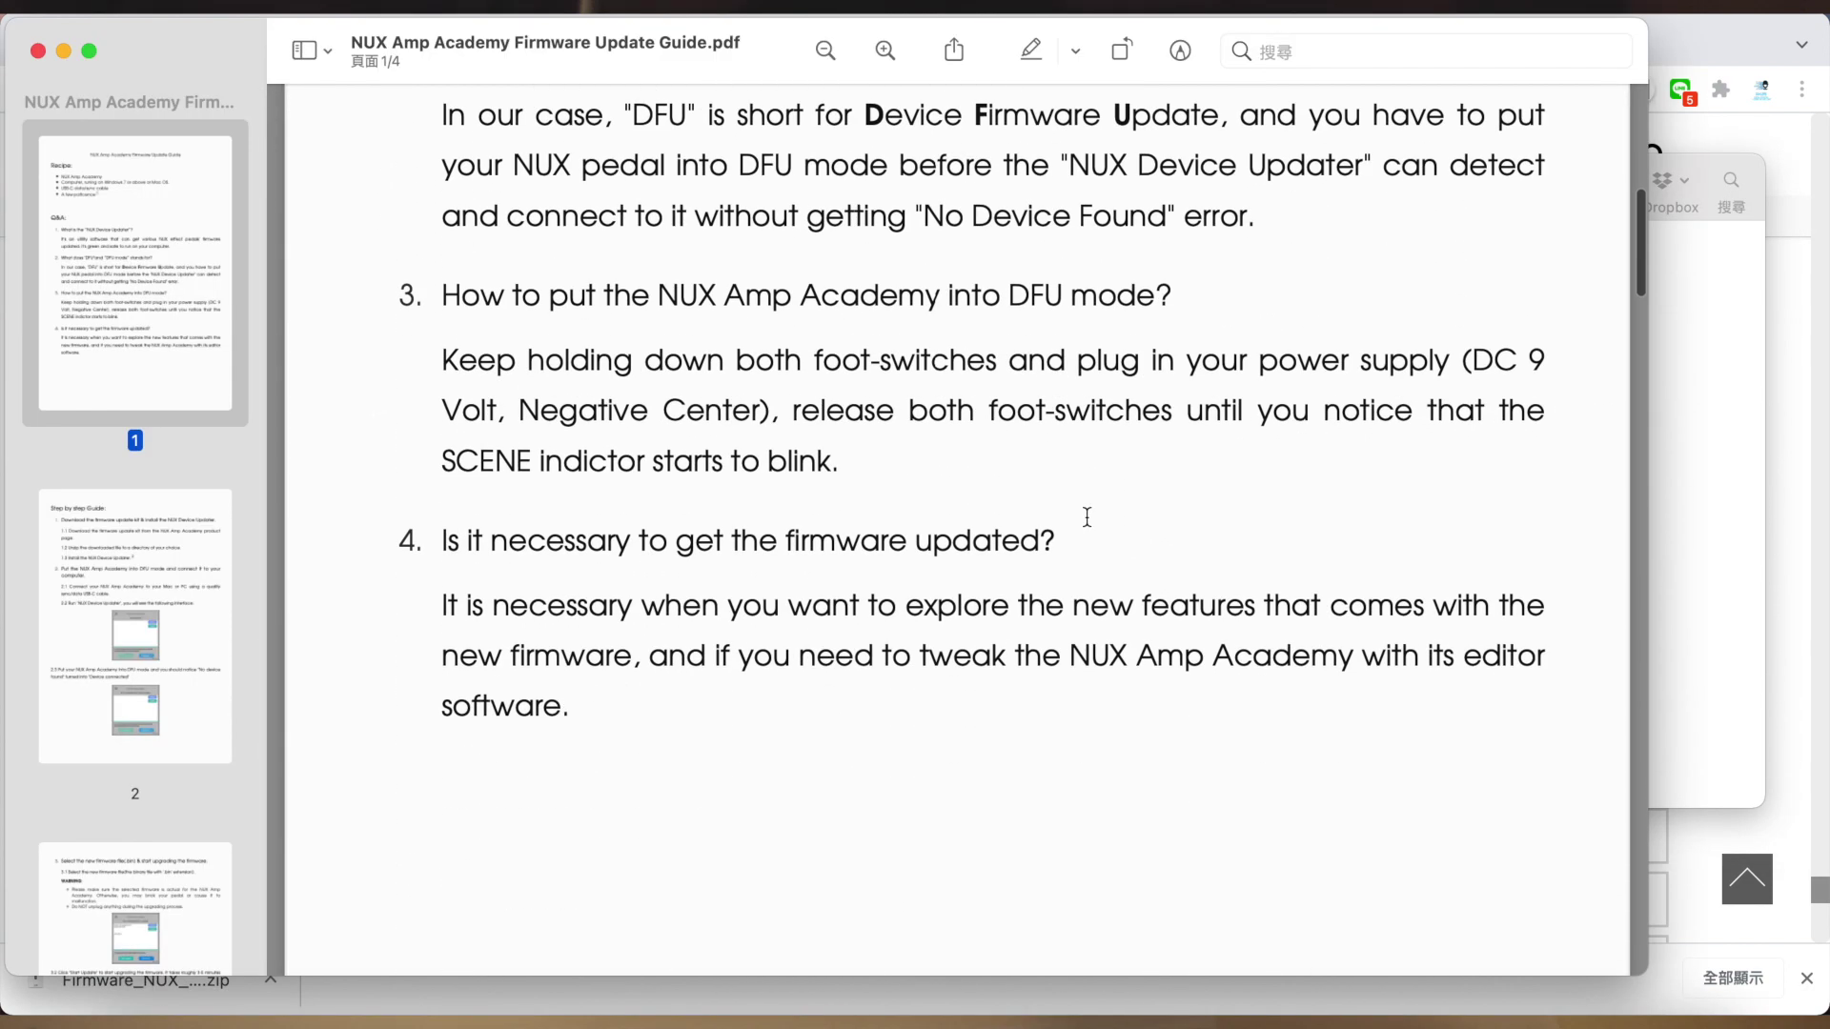
scroll(1087, 517, "down", 15)
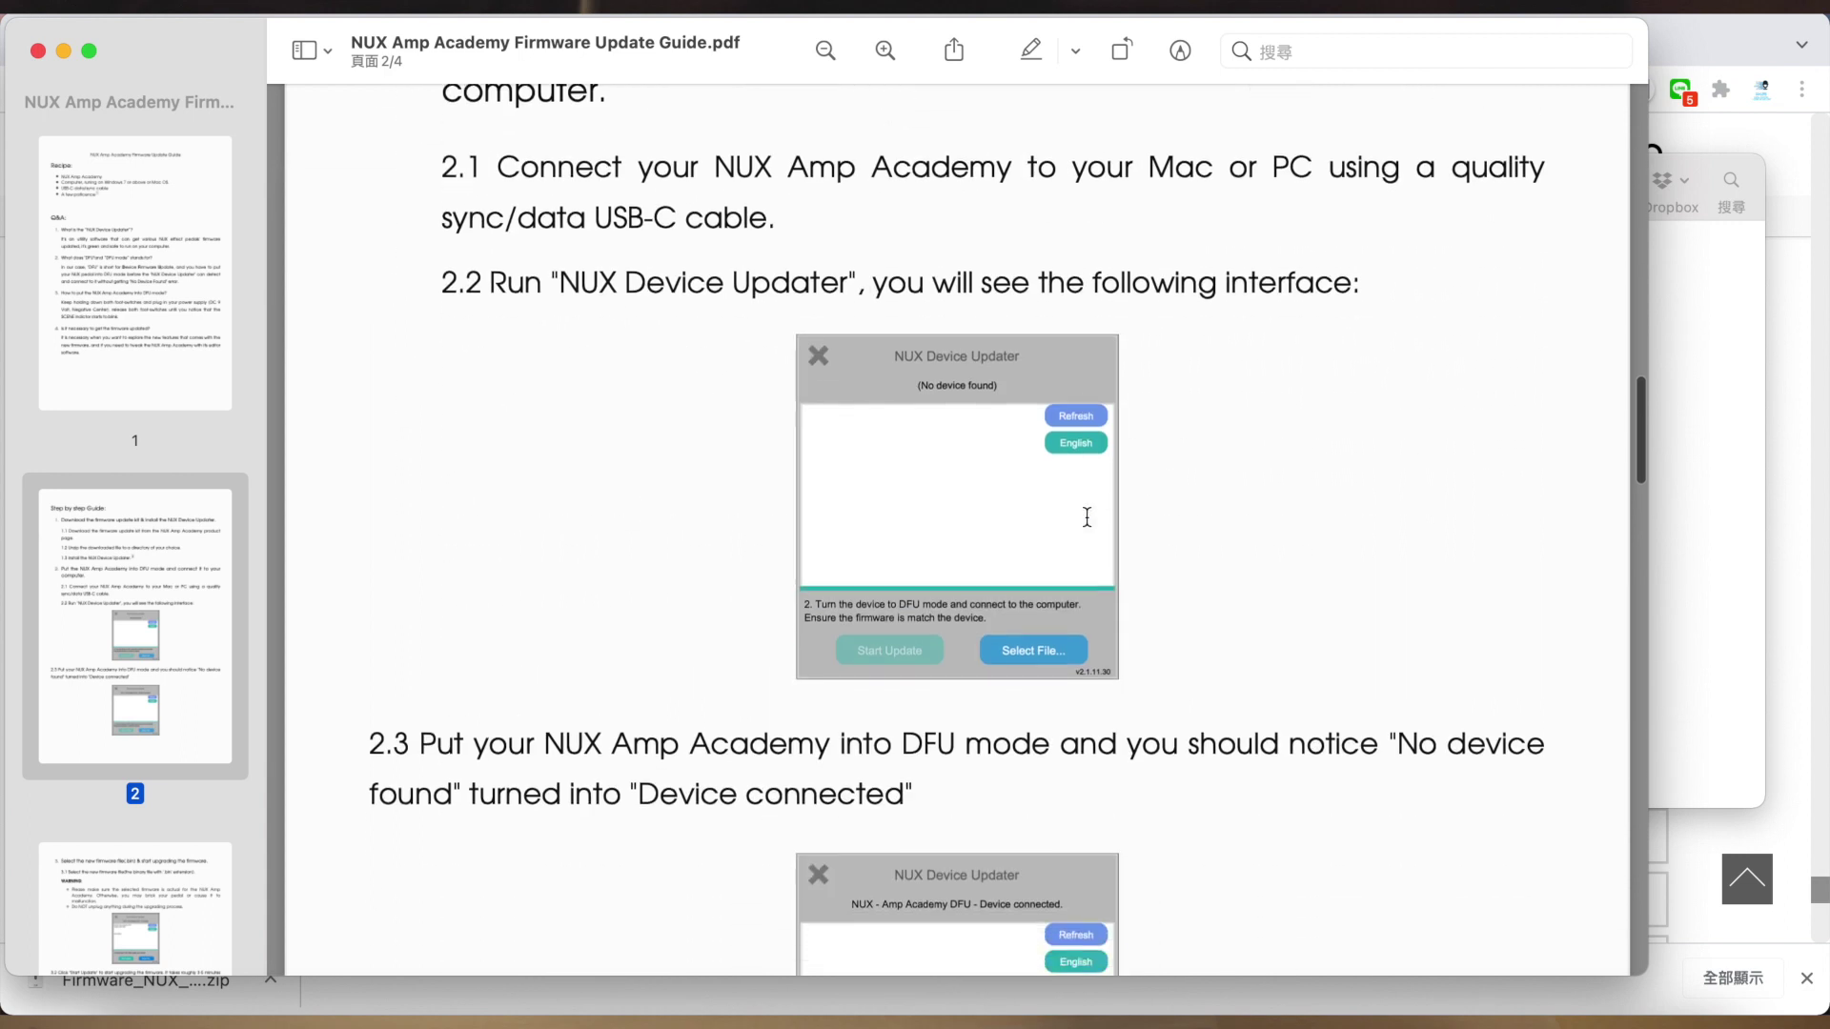
Close the update guide and launch NUX Device Updater from Launchpad
left_click(38, 51)
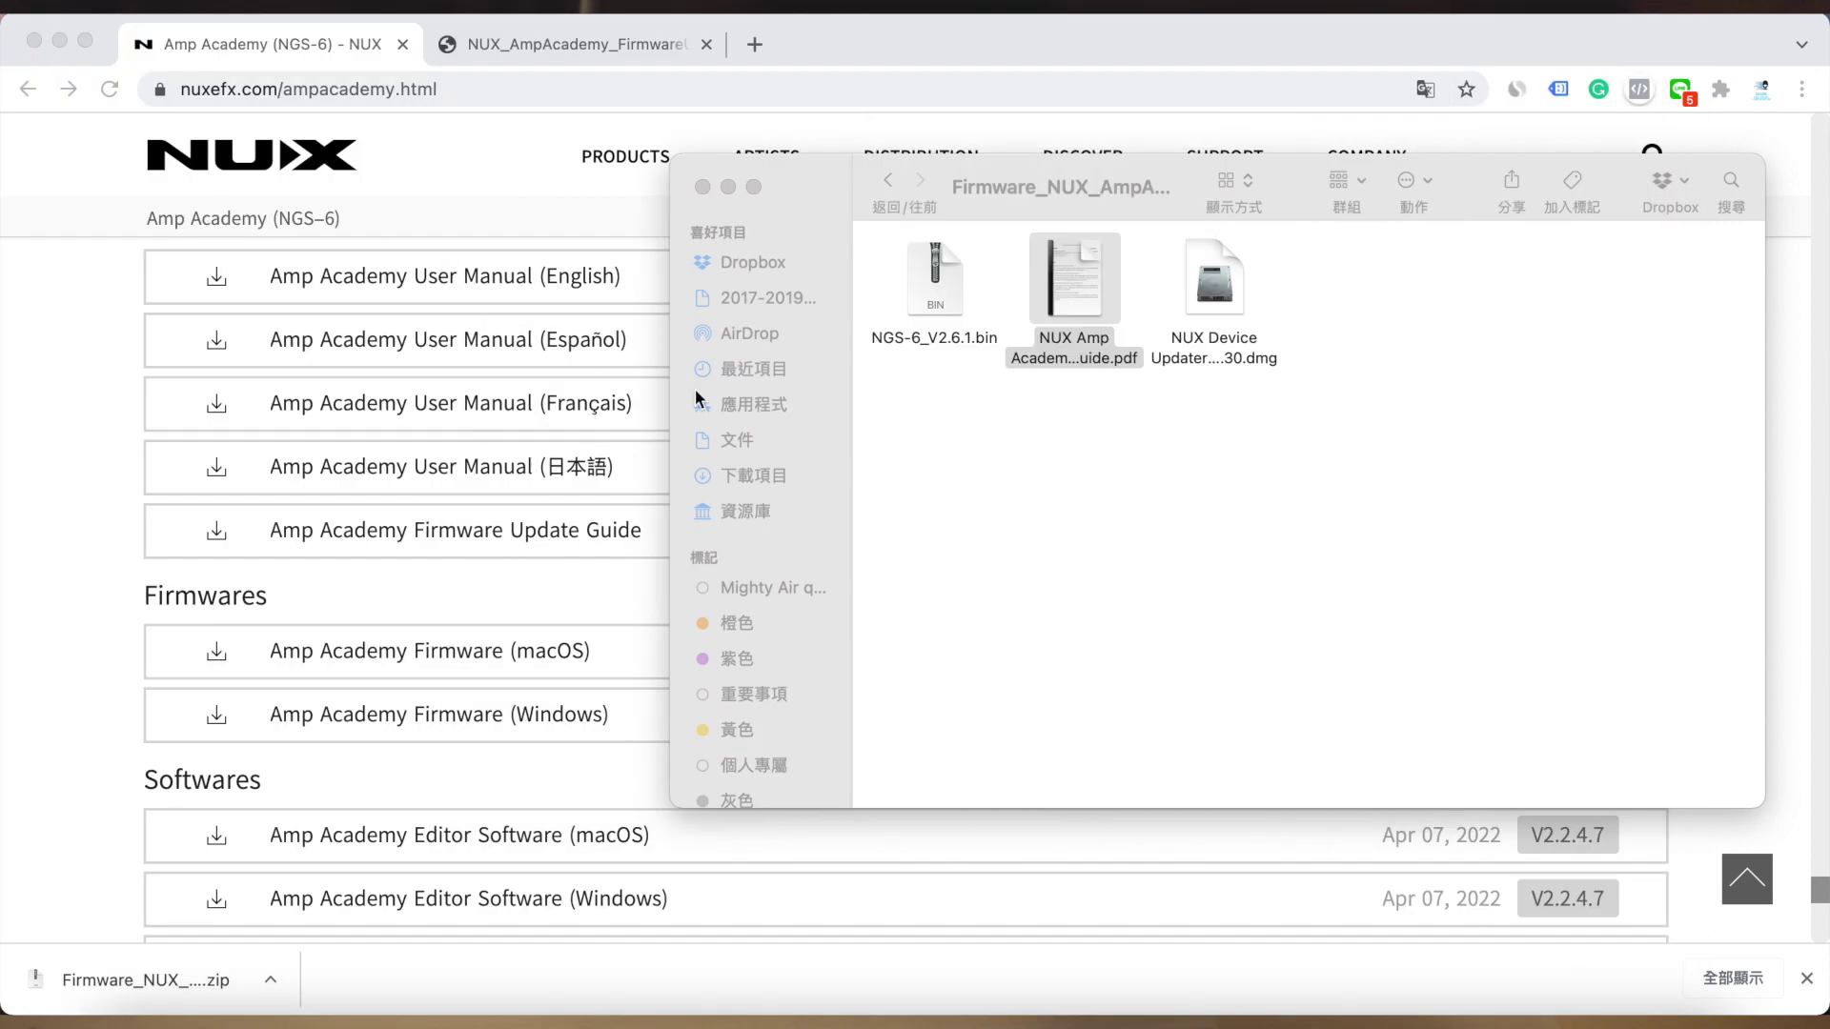
key("F4")
left_click(461, 656)
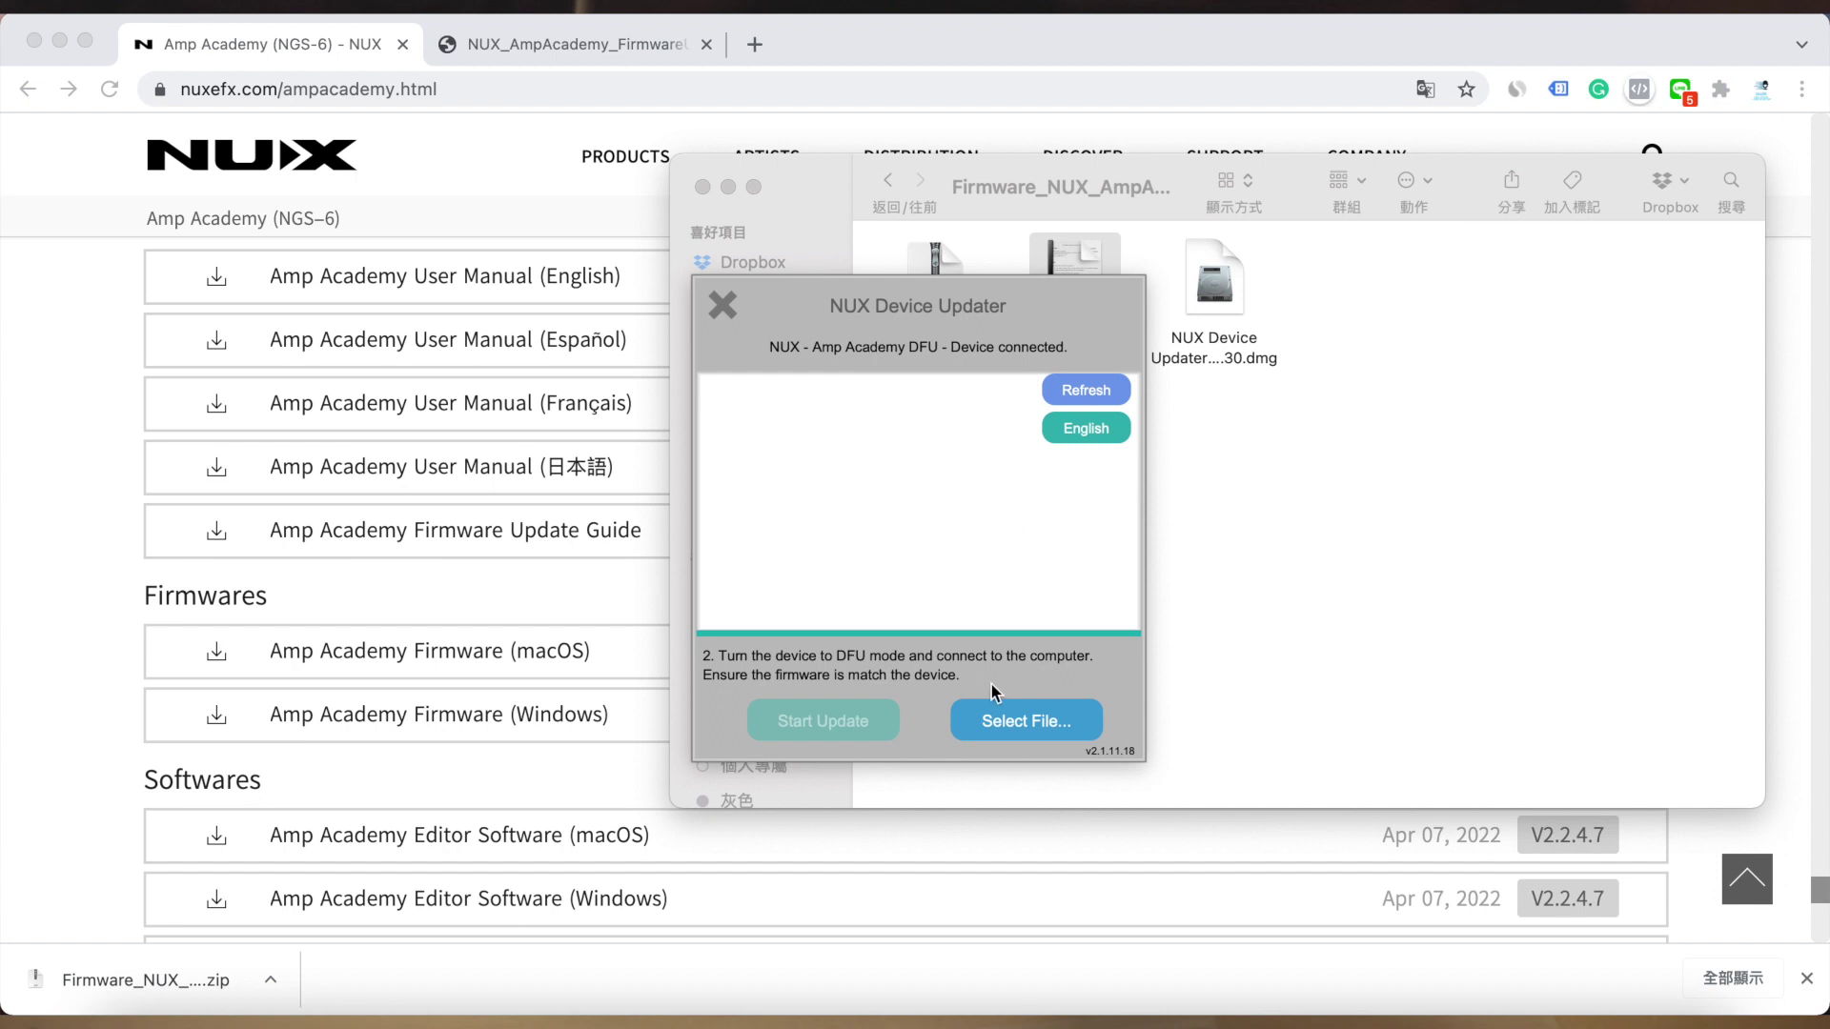
Load NGS-6_V2.6.1.bin, flash it to the pedal and confirm the Upgrade finished message
left_click(1016, 734)
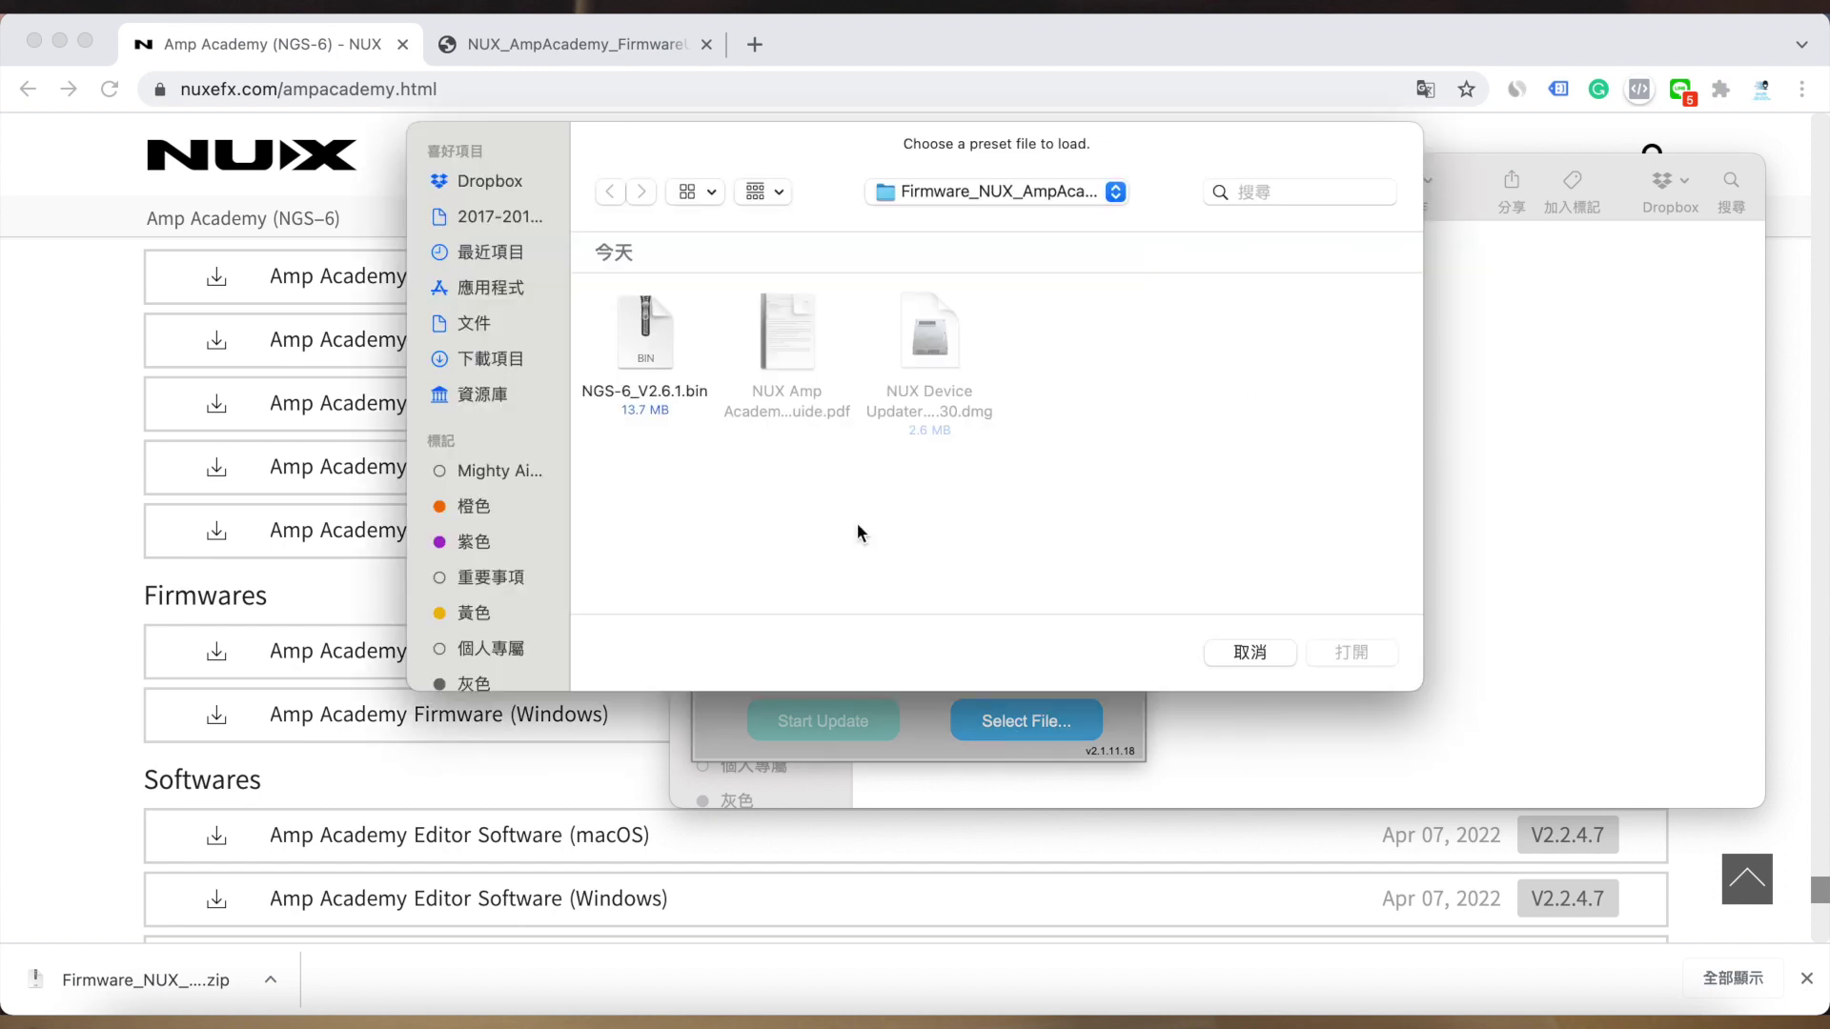
left_click(636, 323)
left_click(1354, 656)
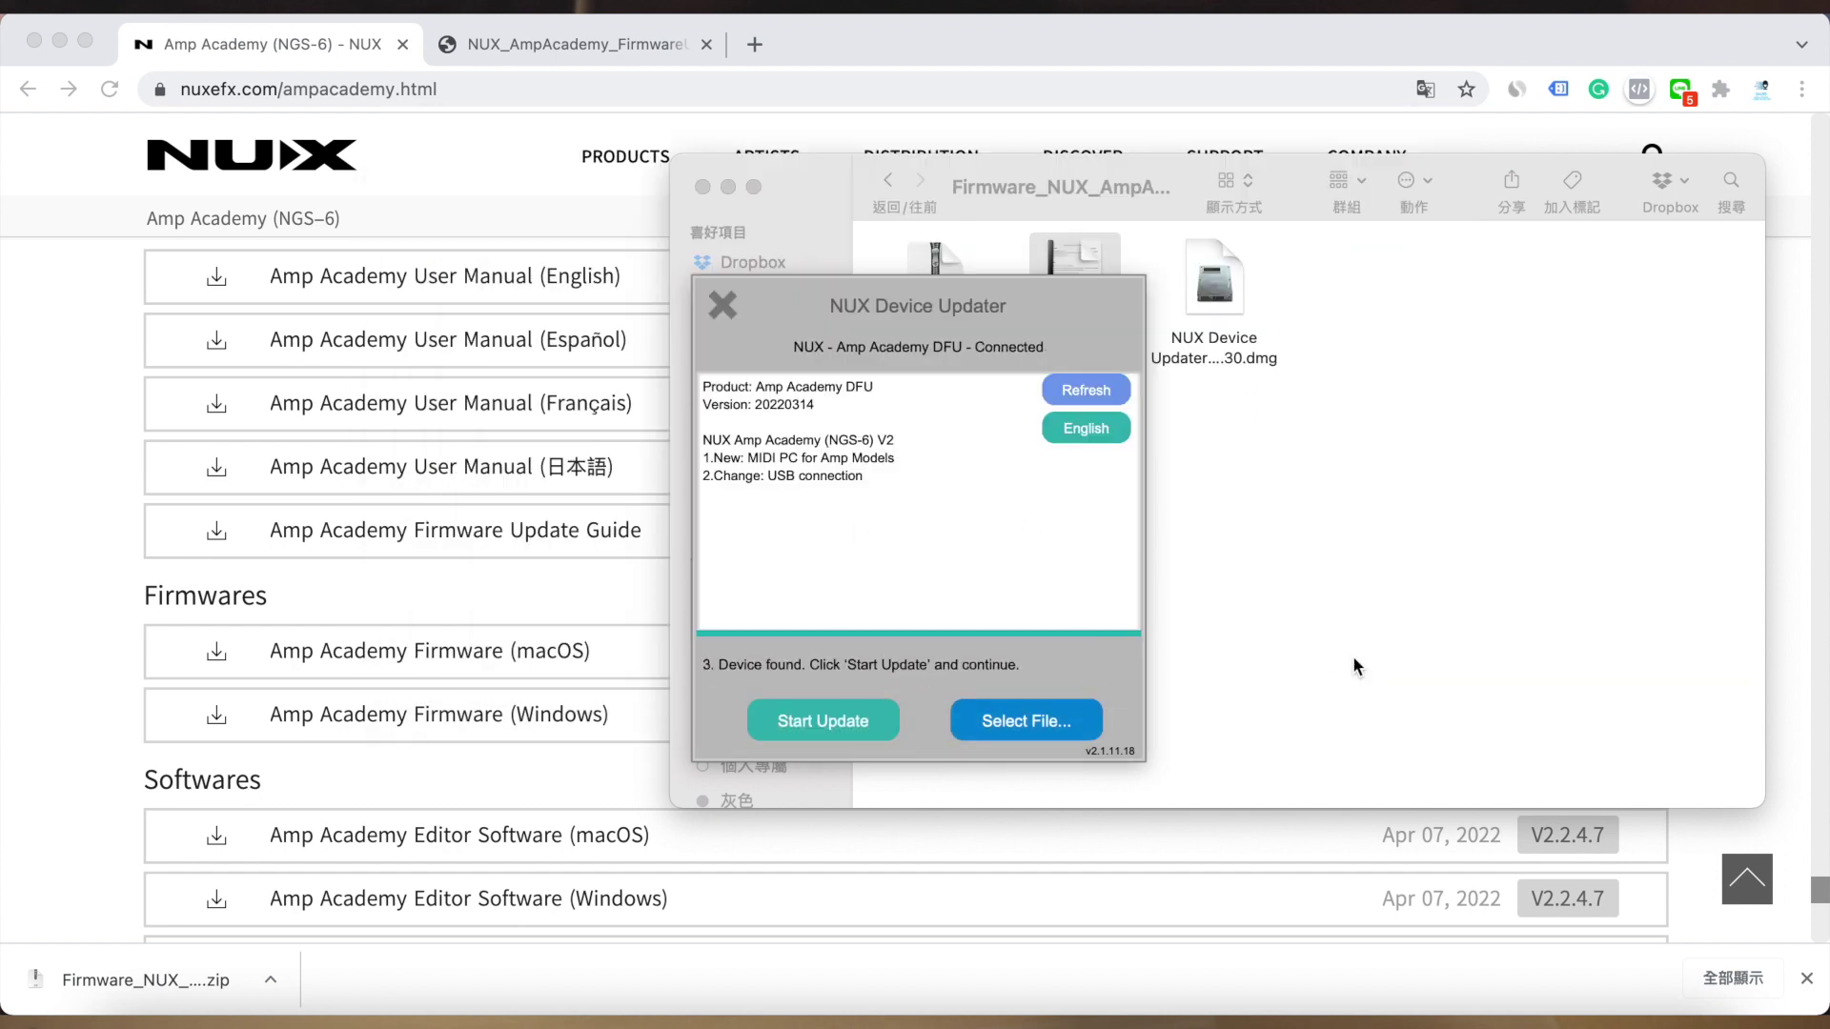
left_click(826, 731)
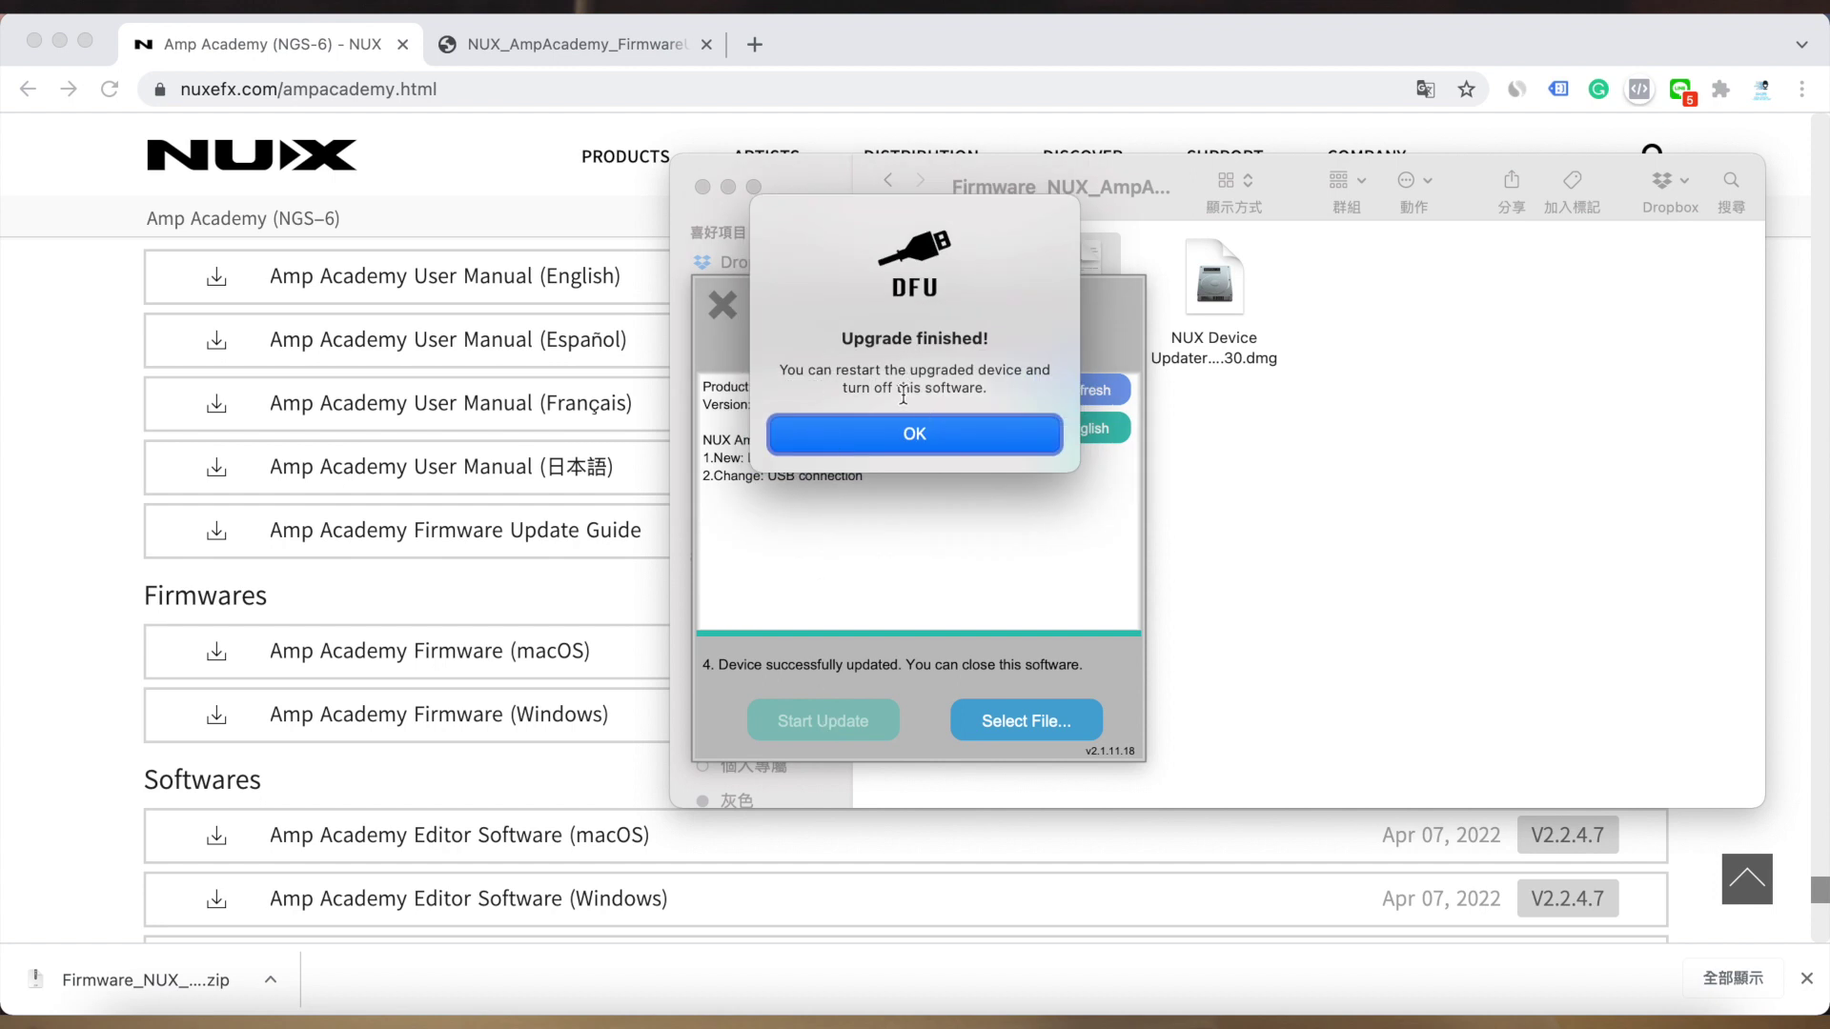
left_click(921, 436)
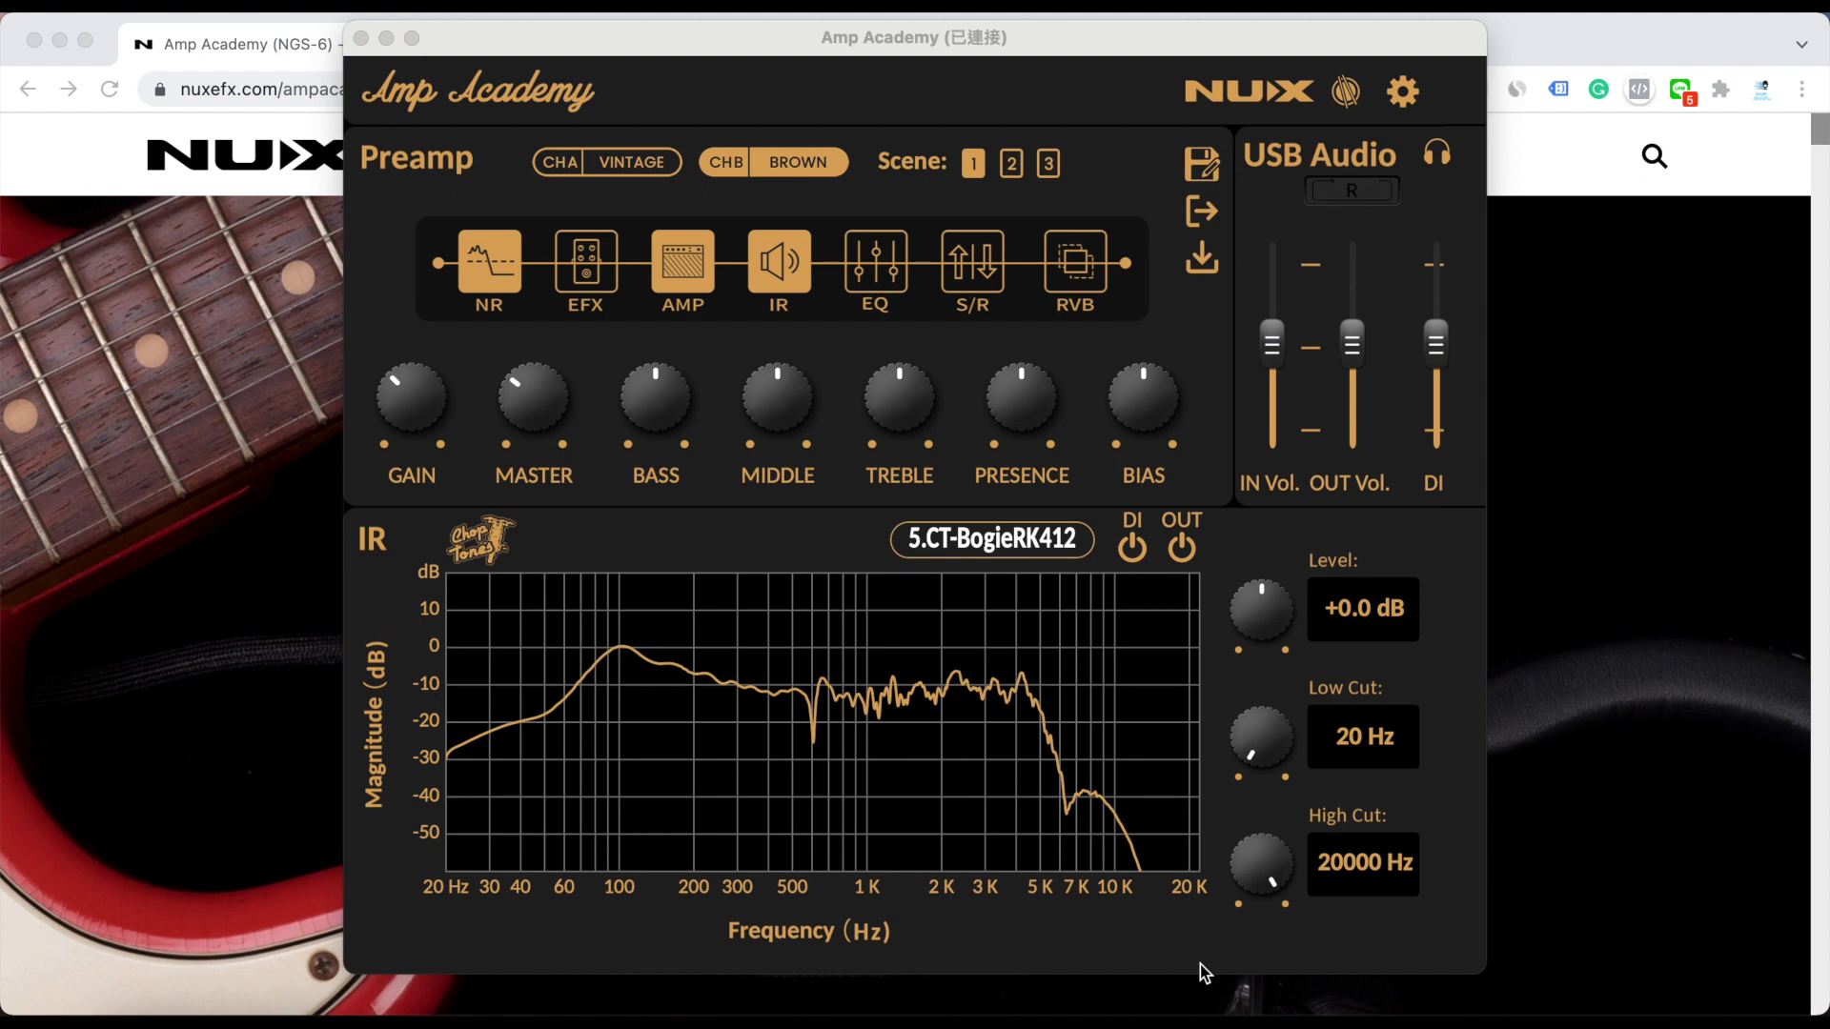
Switch channel A to VINTAGE: Super Rvb, then back to VINTAGE: Twin Rvb
left_click(638, 162)
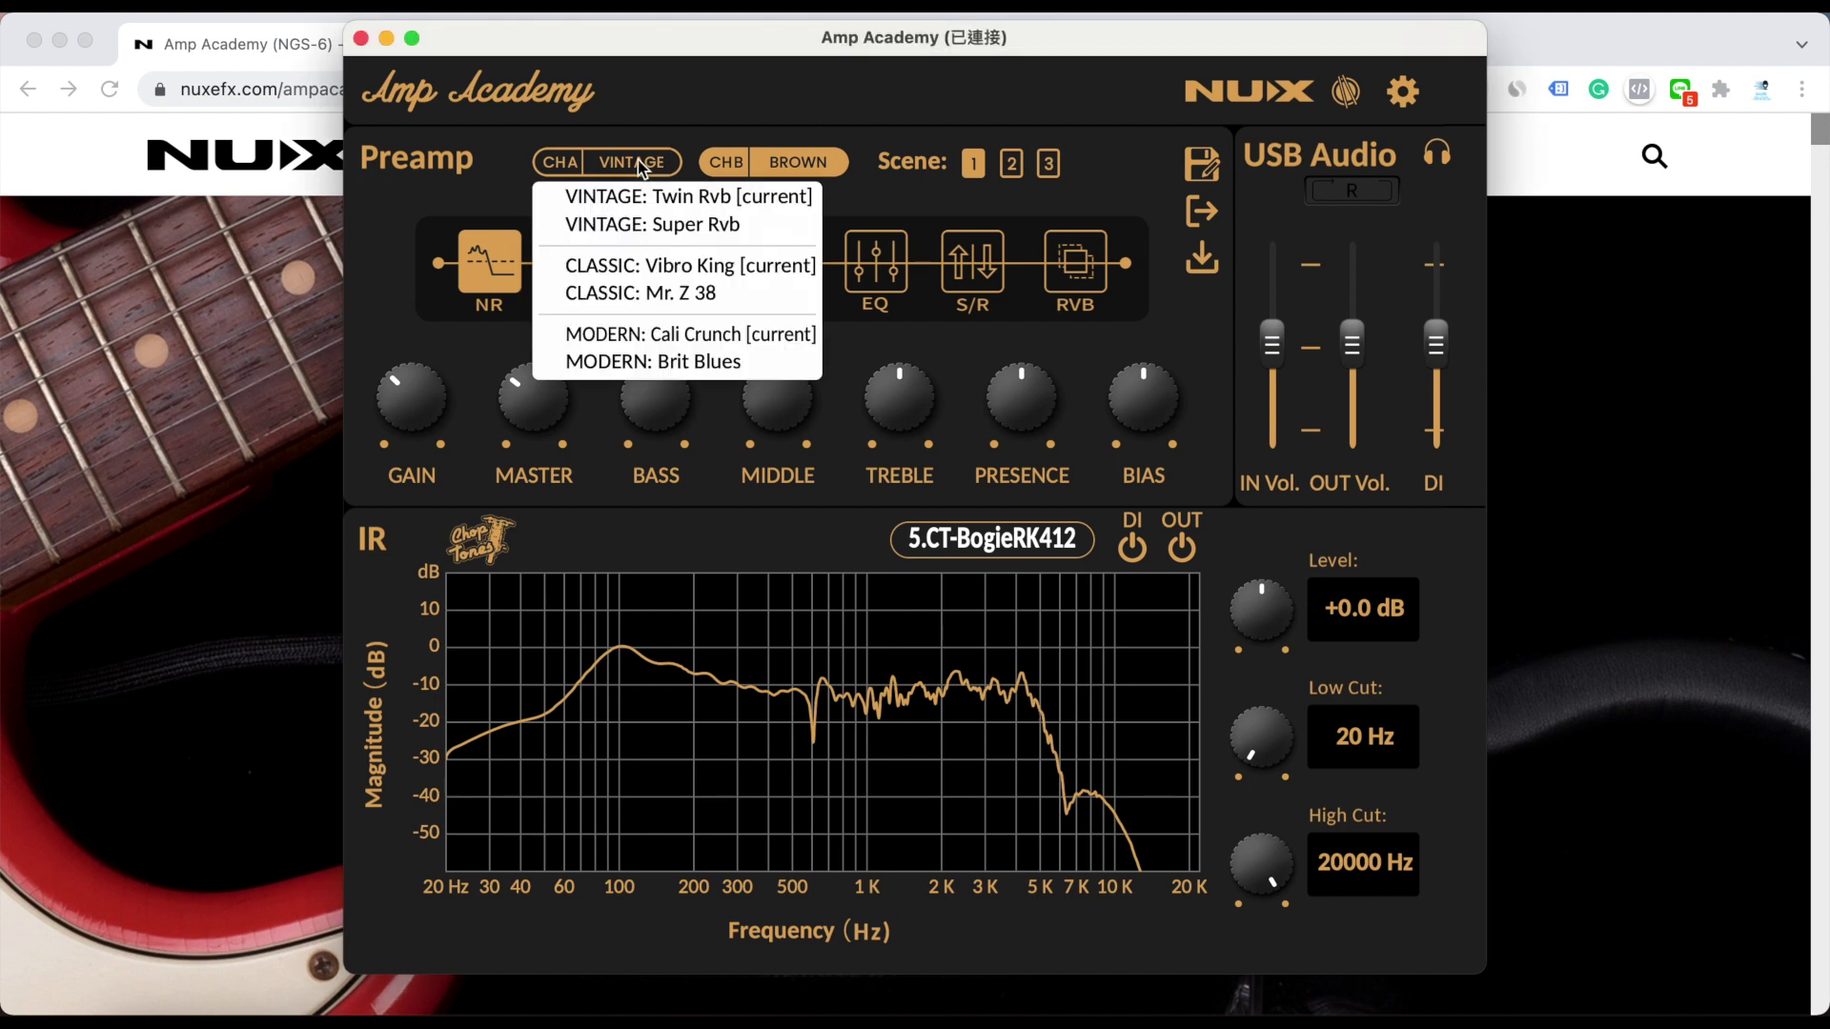
left_click(638, 160)
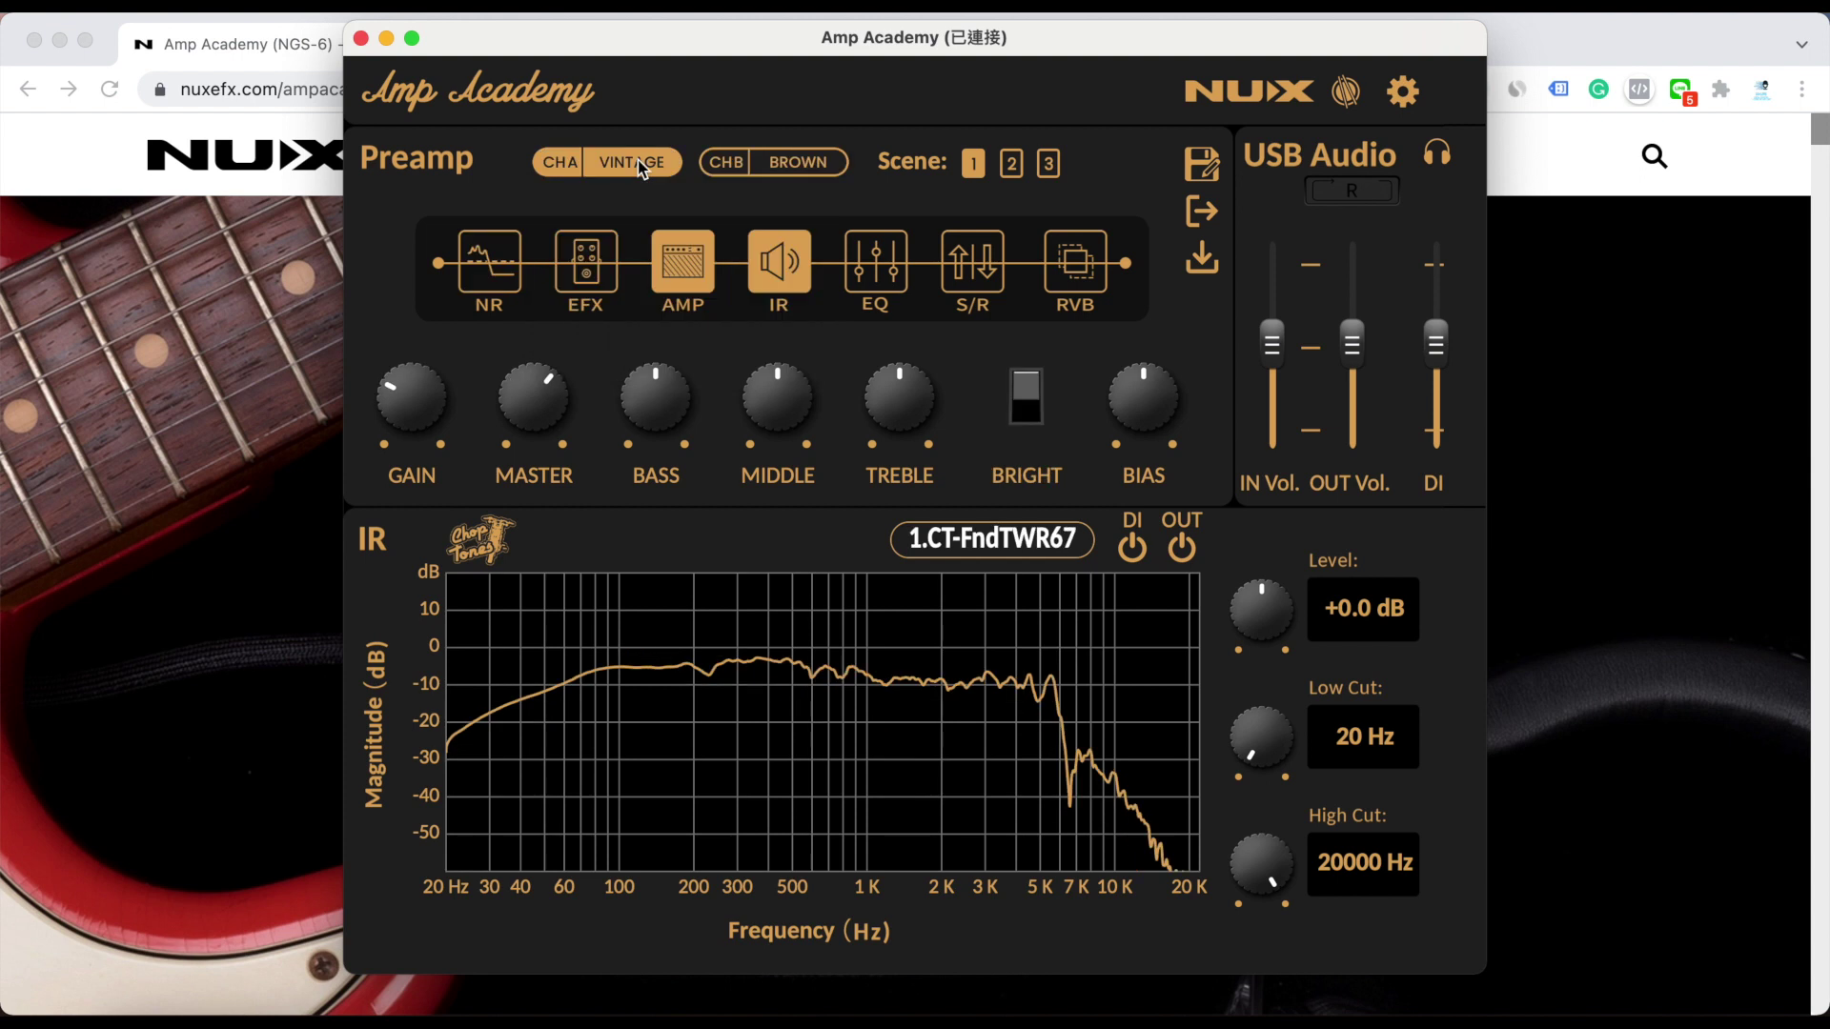
left_click(638, 160)
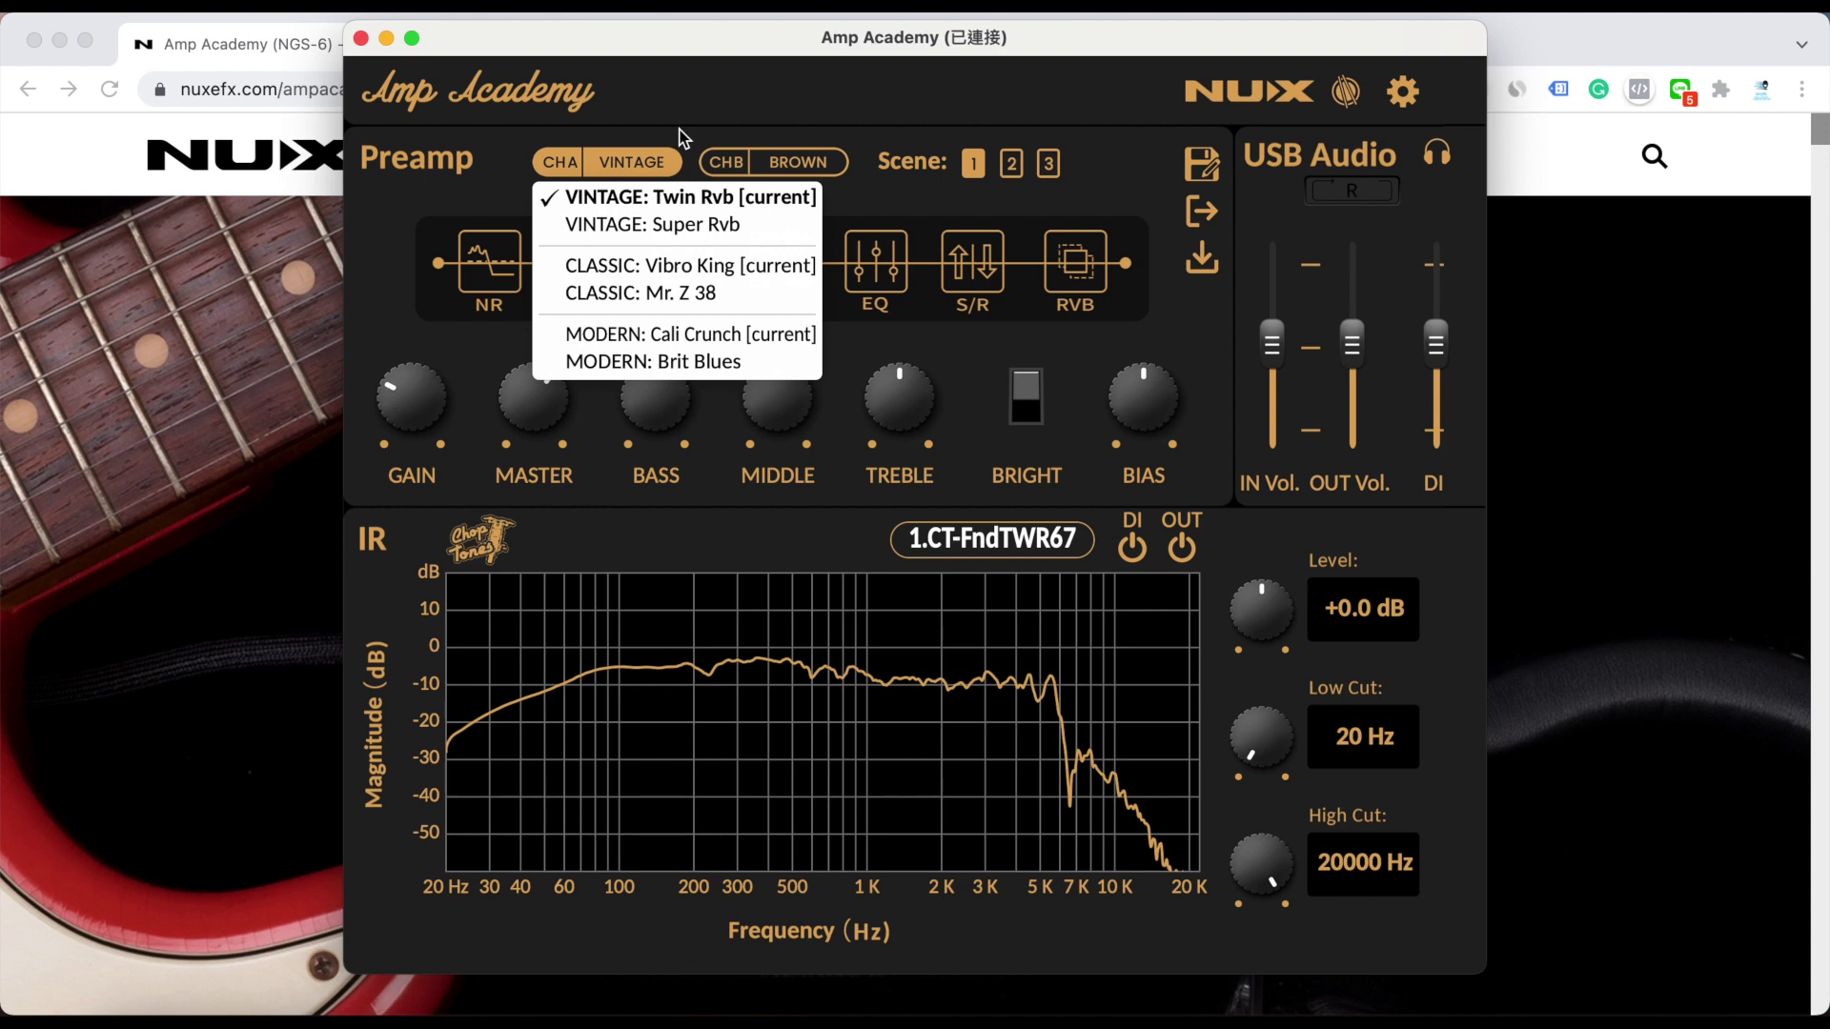
left_click(688, 229)
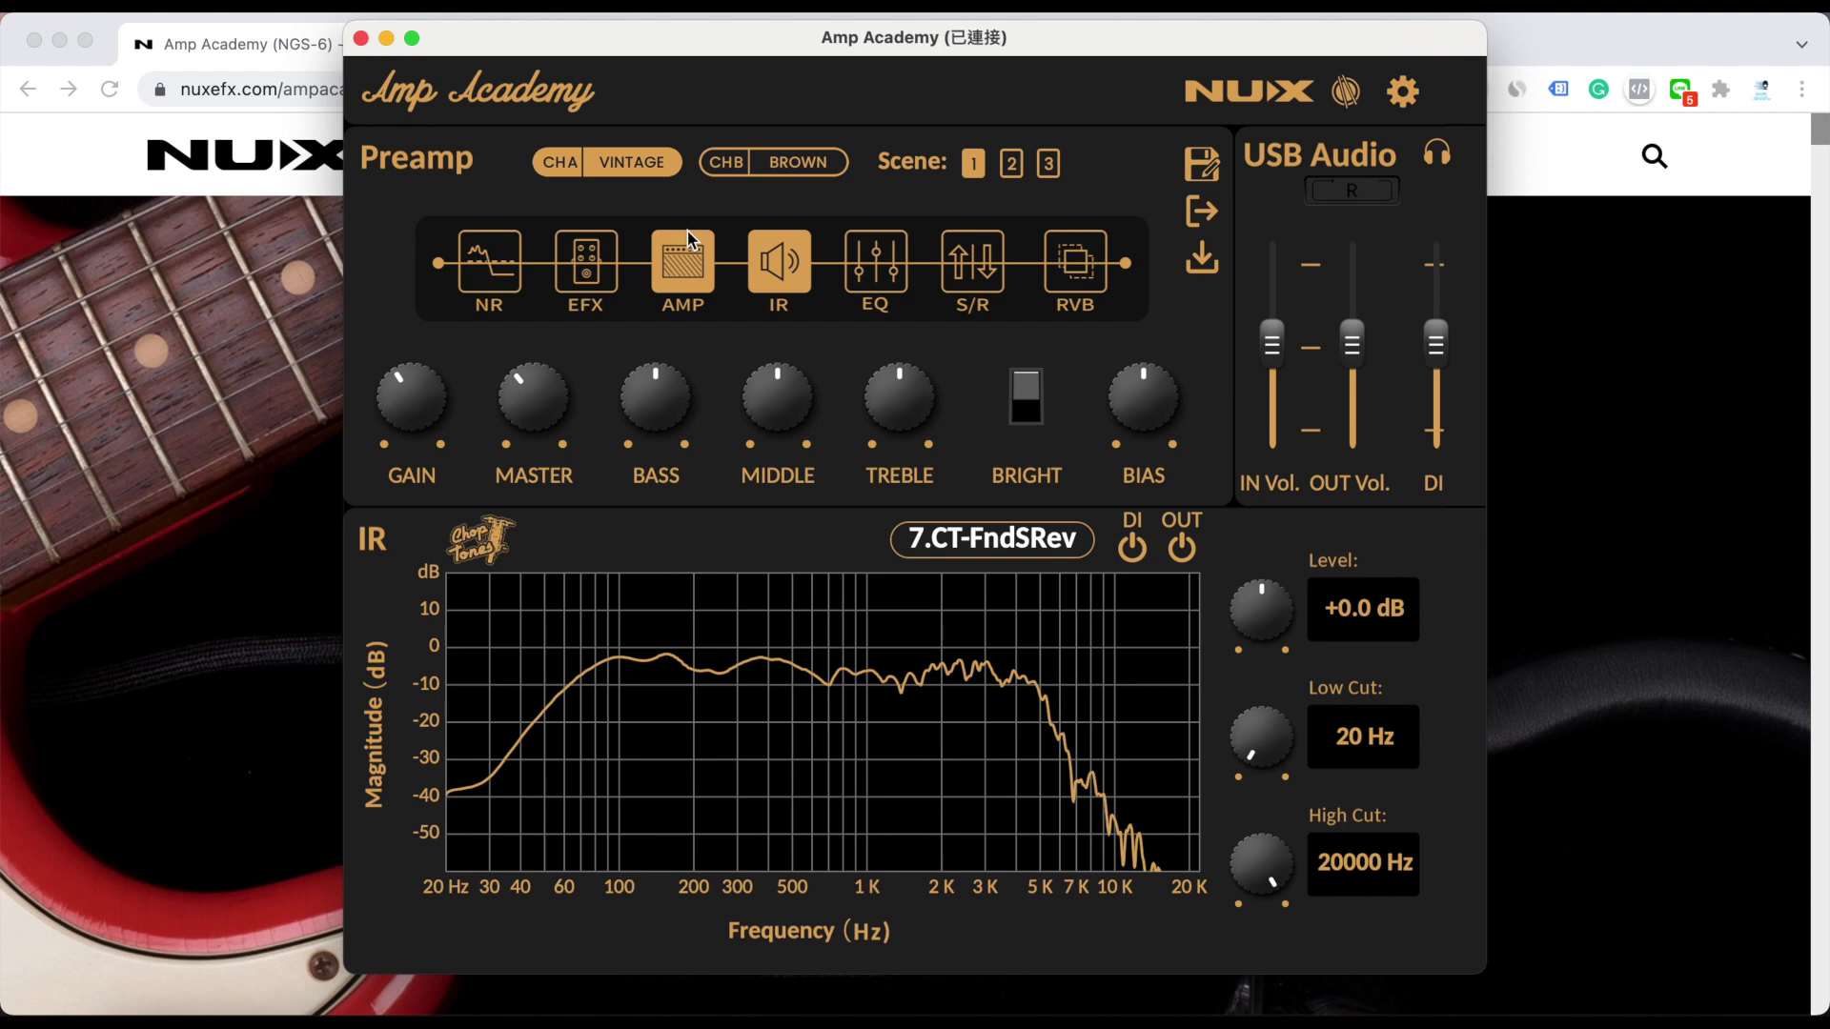
left_click(615, 161)
left_click(625, 190)
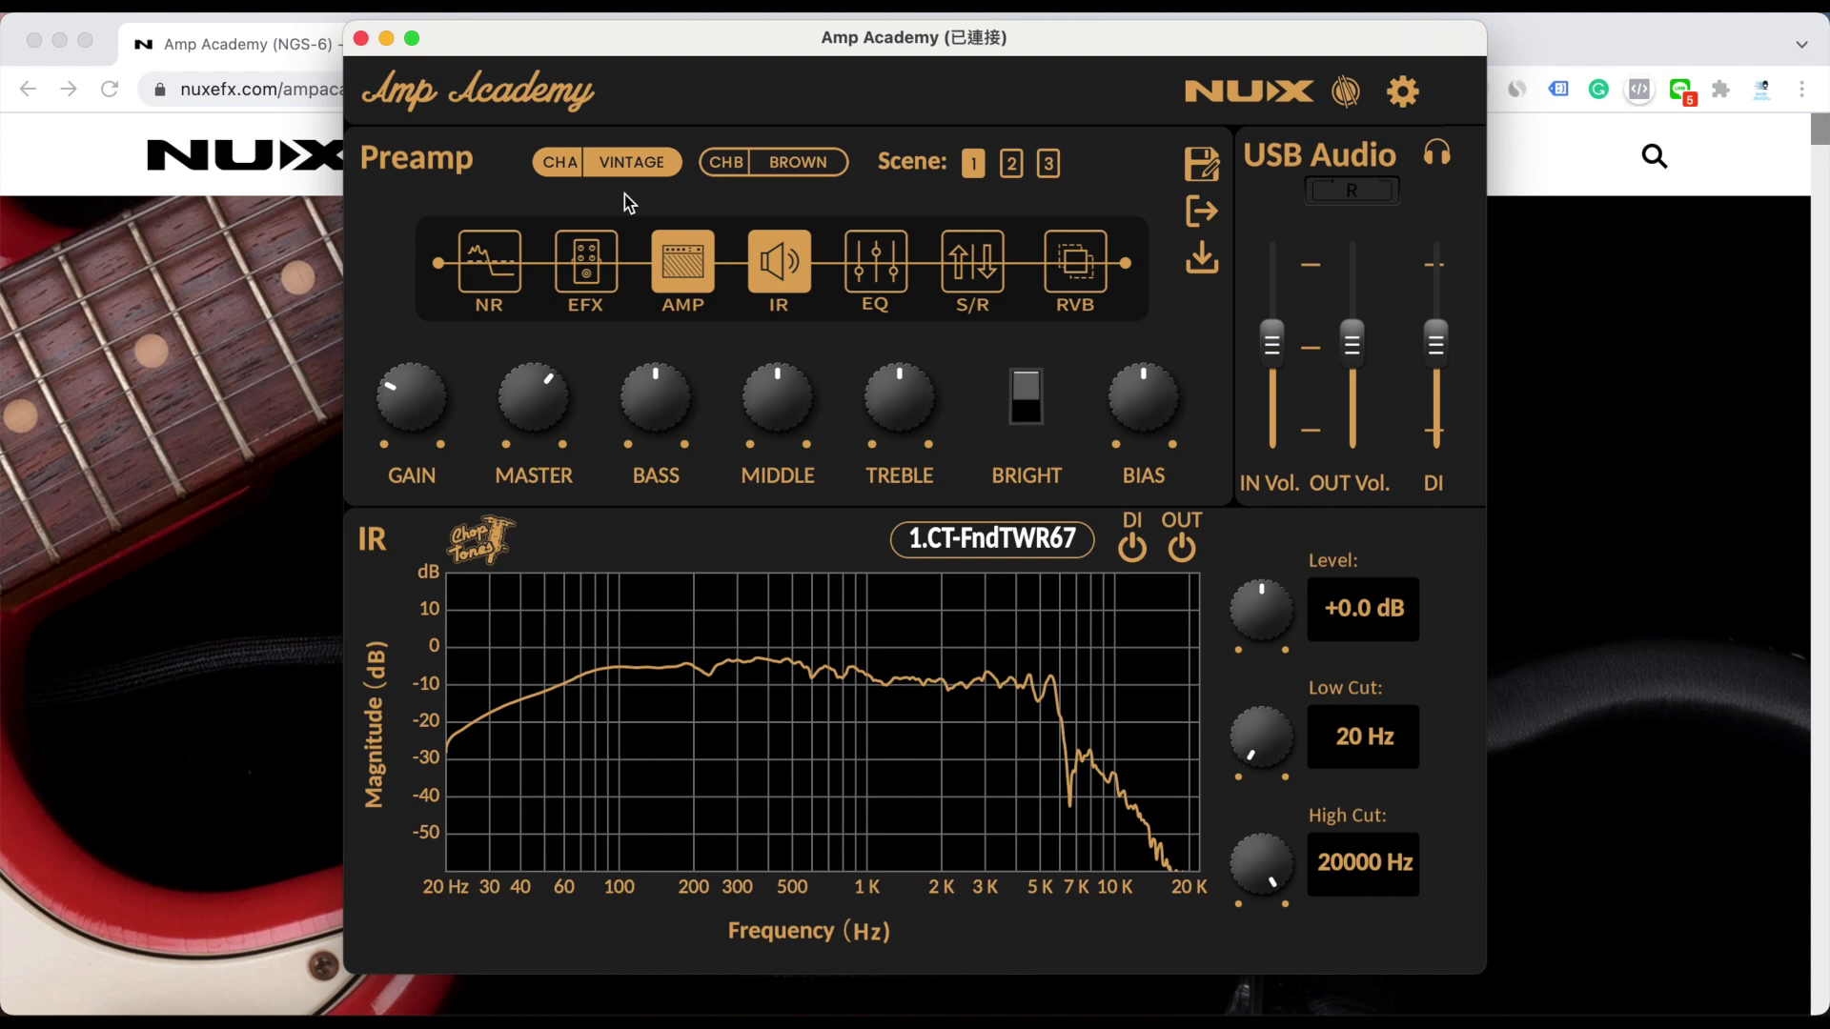
Try channel A's CLASSIC amps: Vibro King, Mr. Z 38, then Vibro King again
left_click(602, 169)
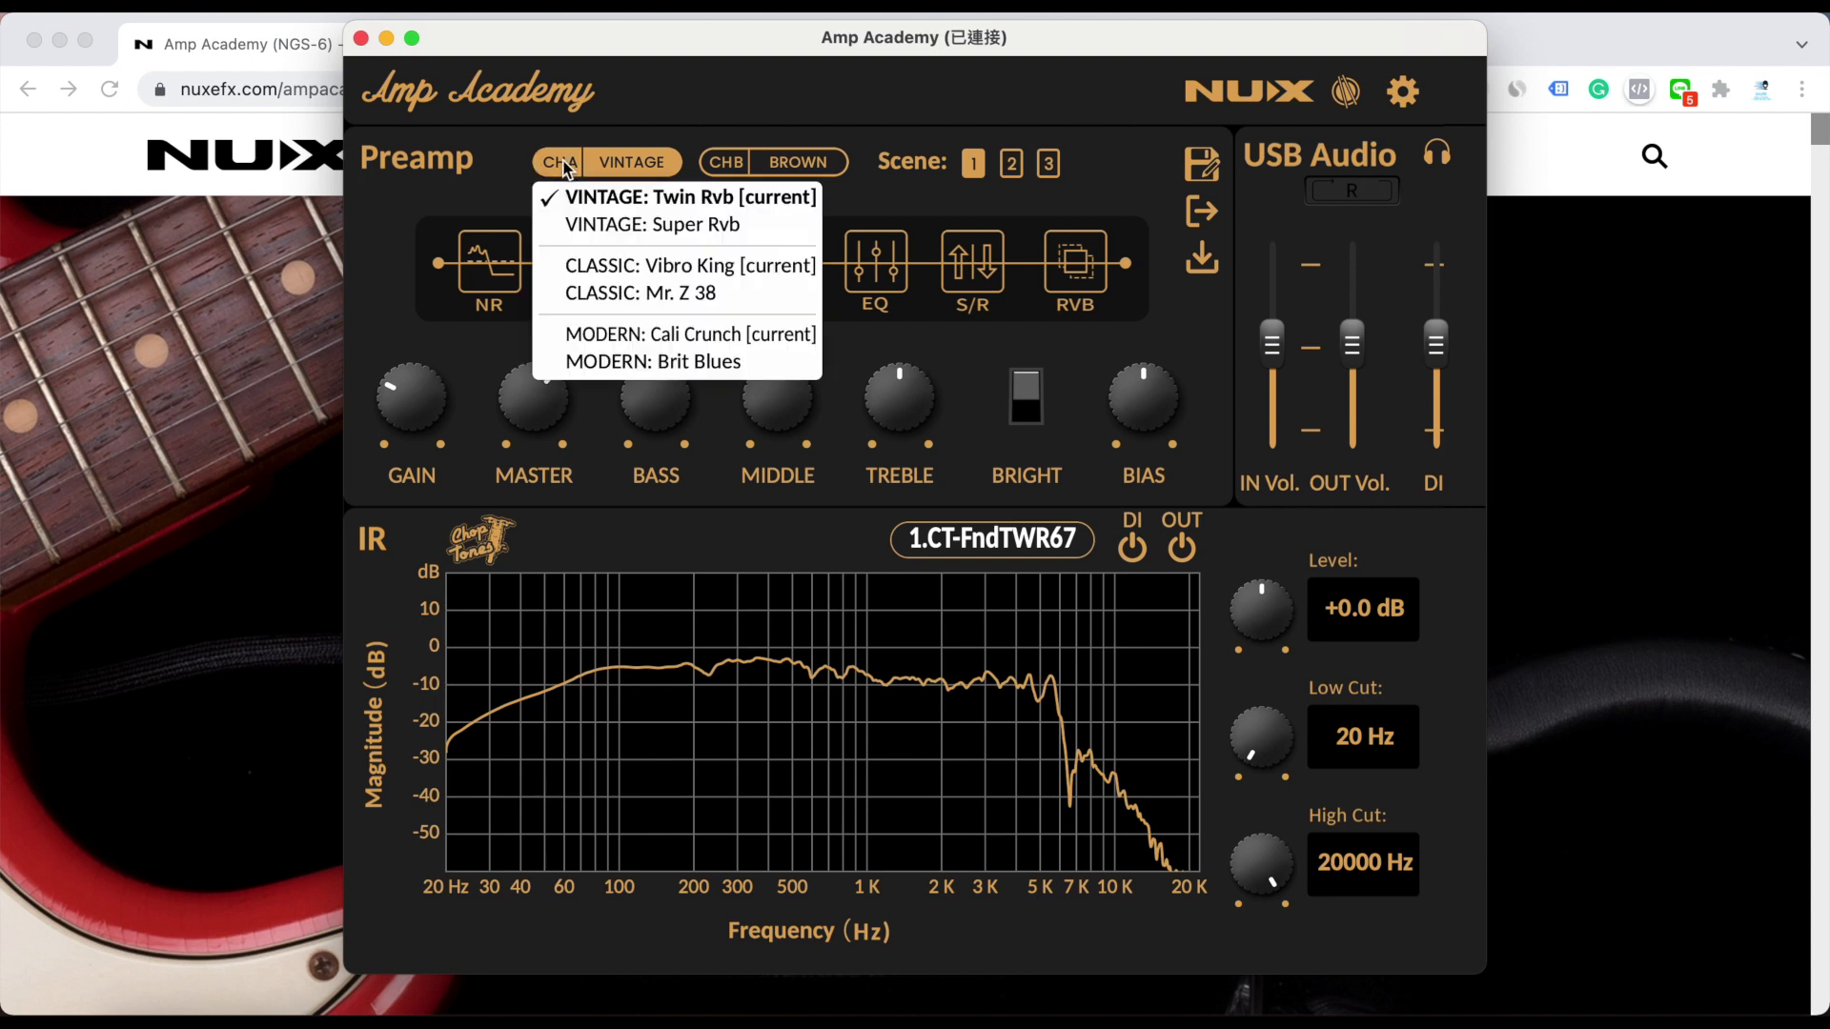
left_click(601, 265)
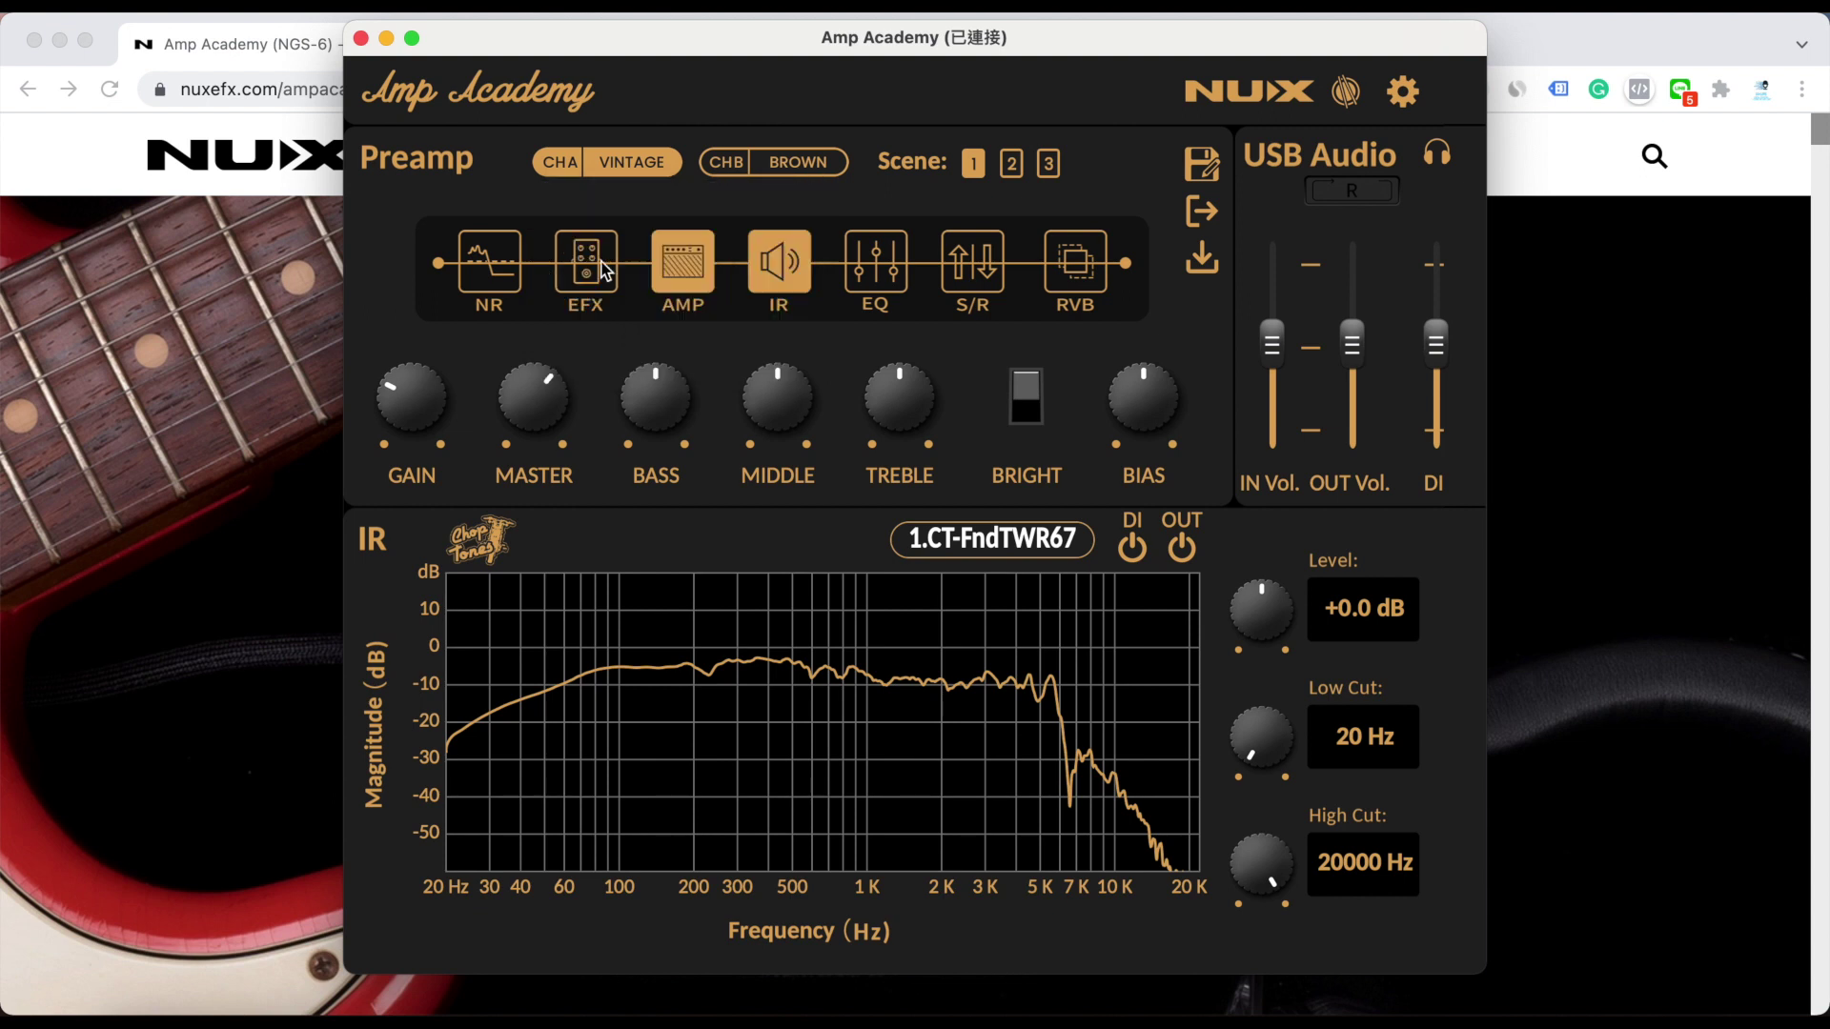
left_click(638, 173)
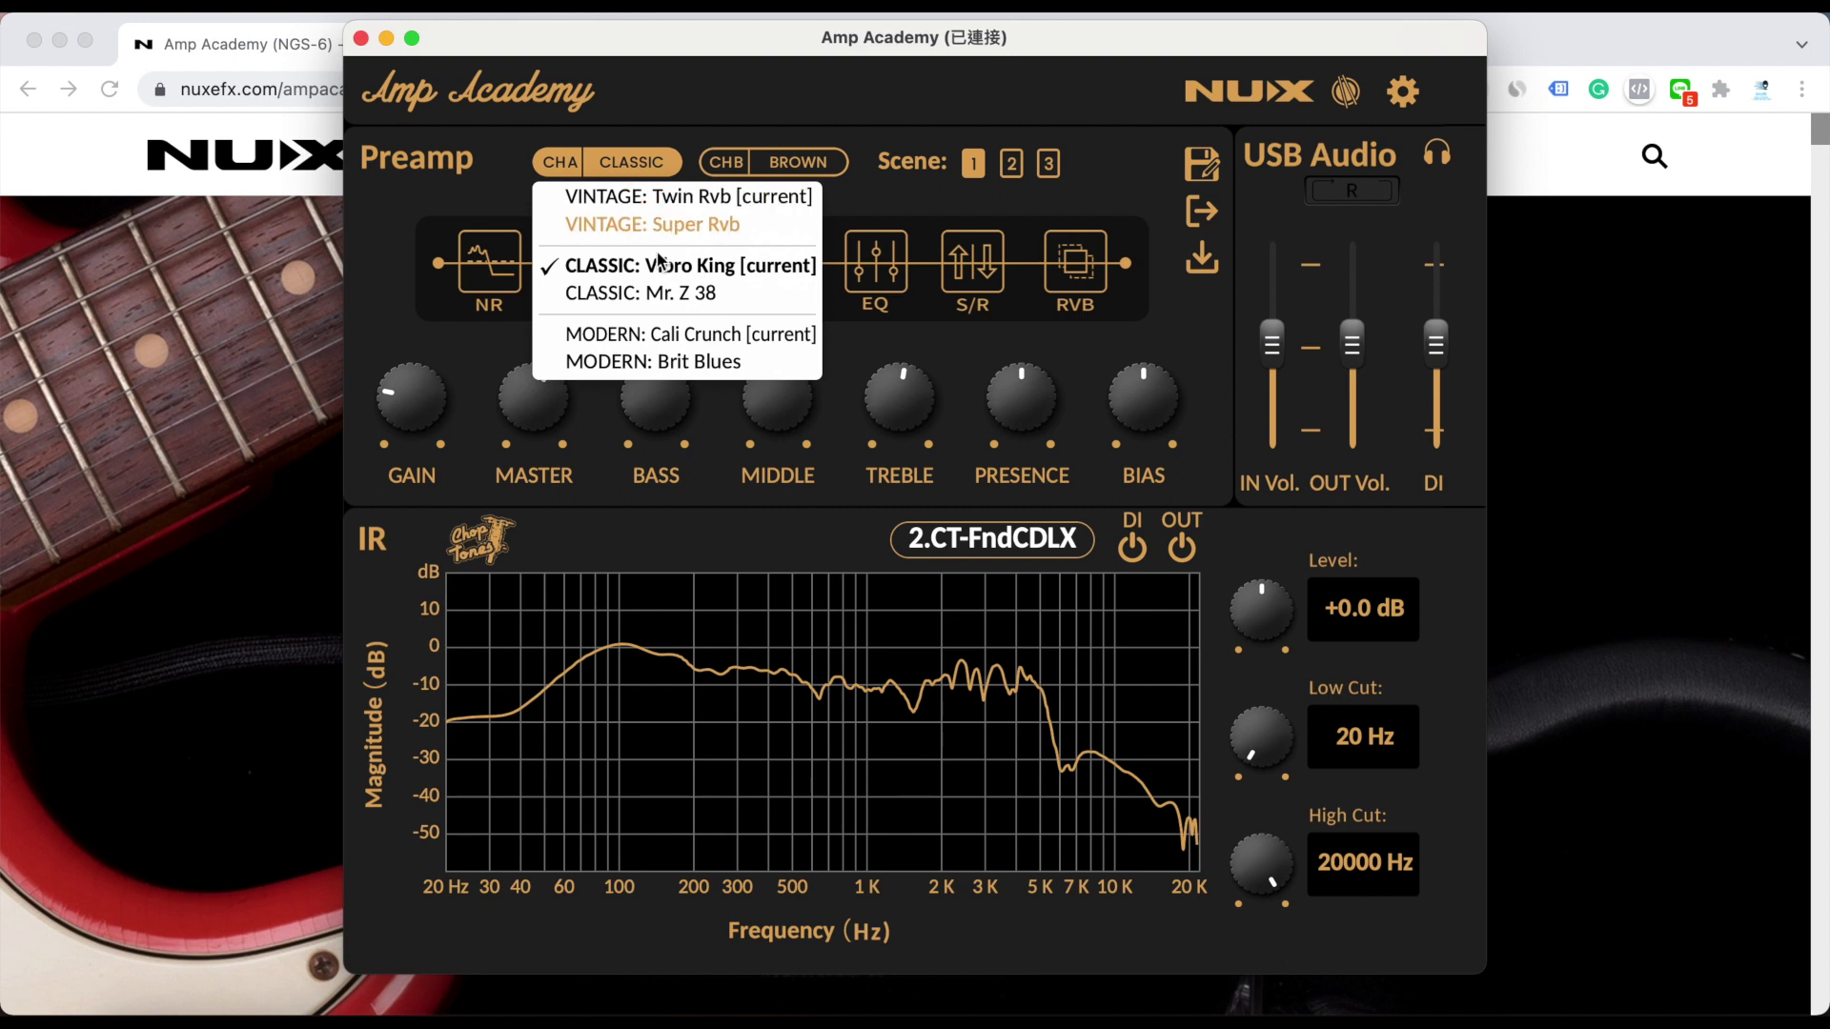
left_click(649, 295)
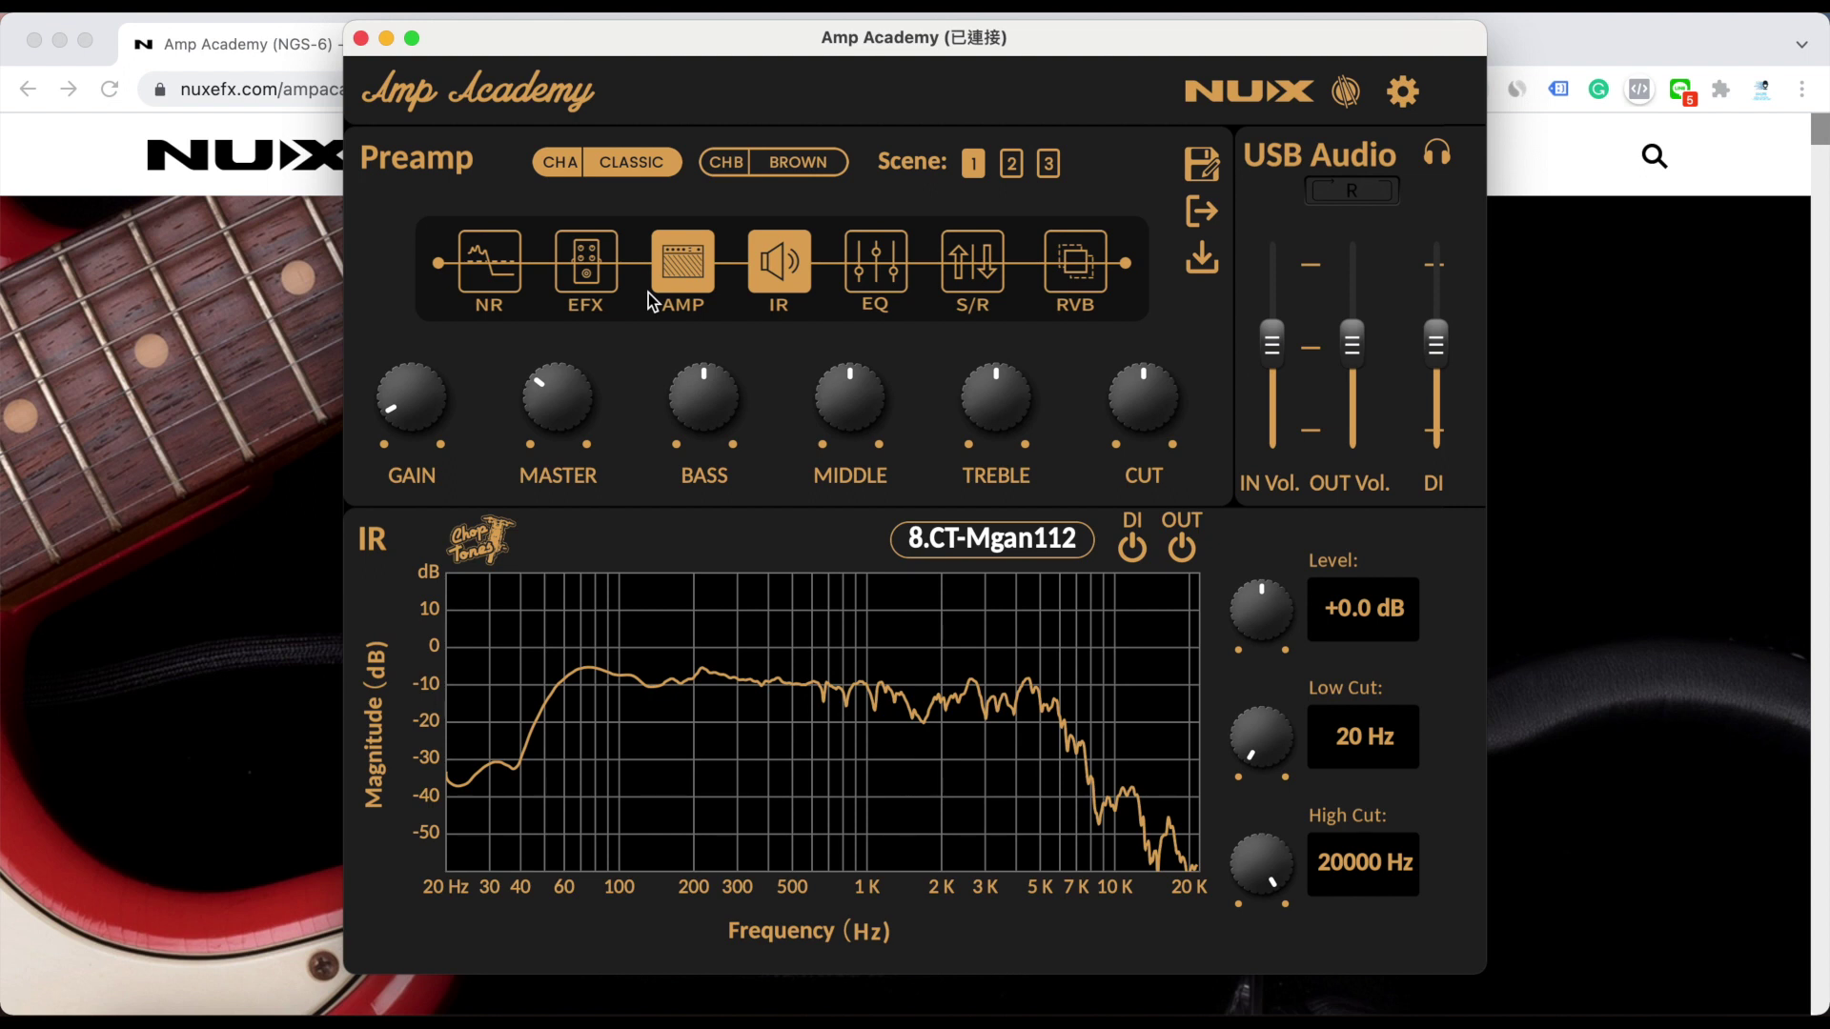
left_click(622, 162)
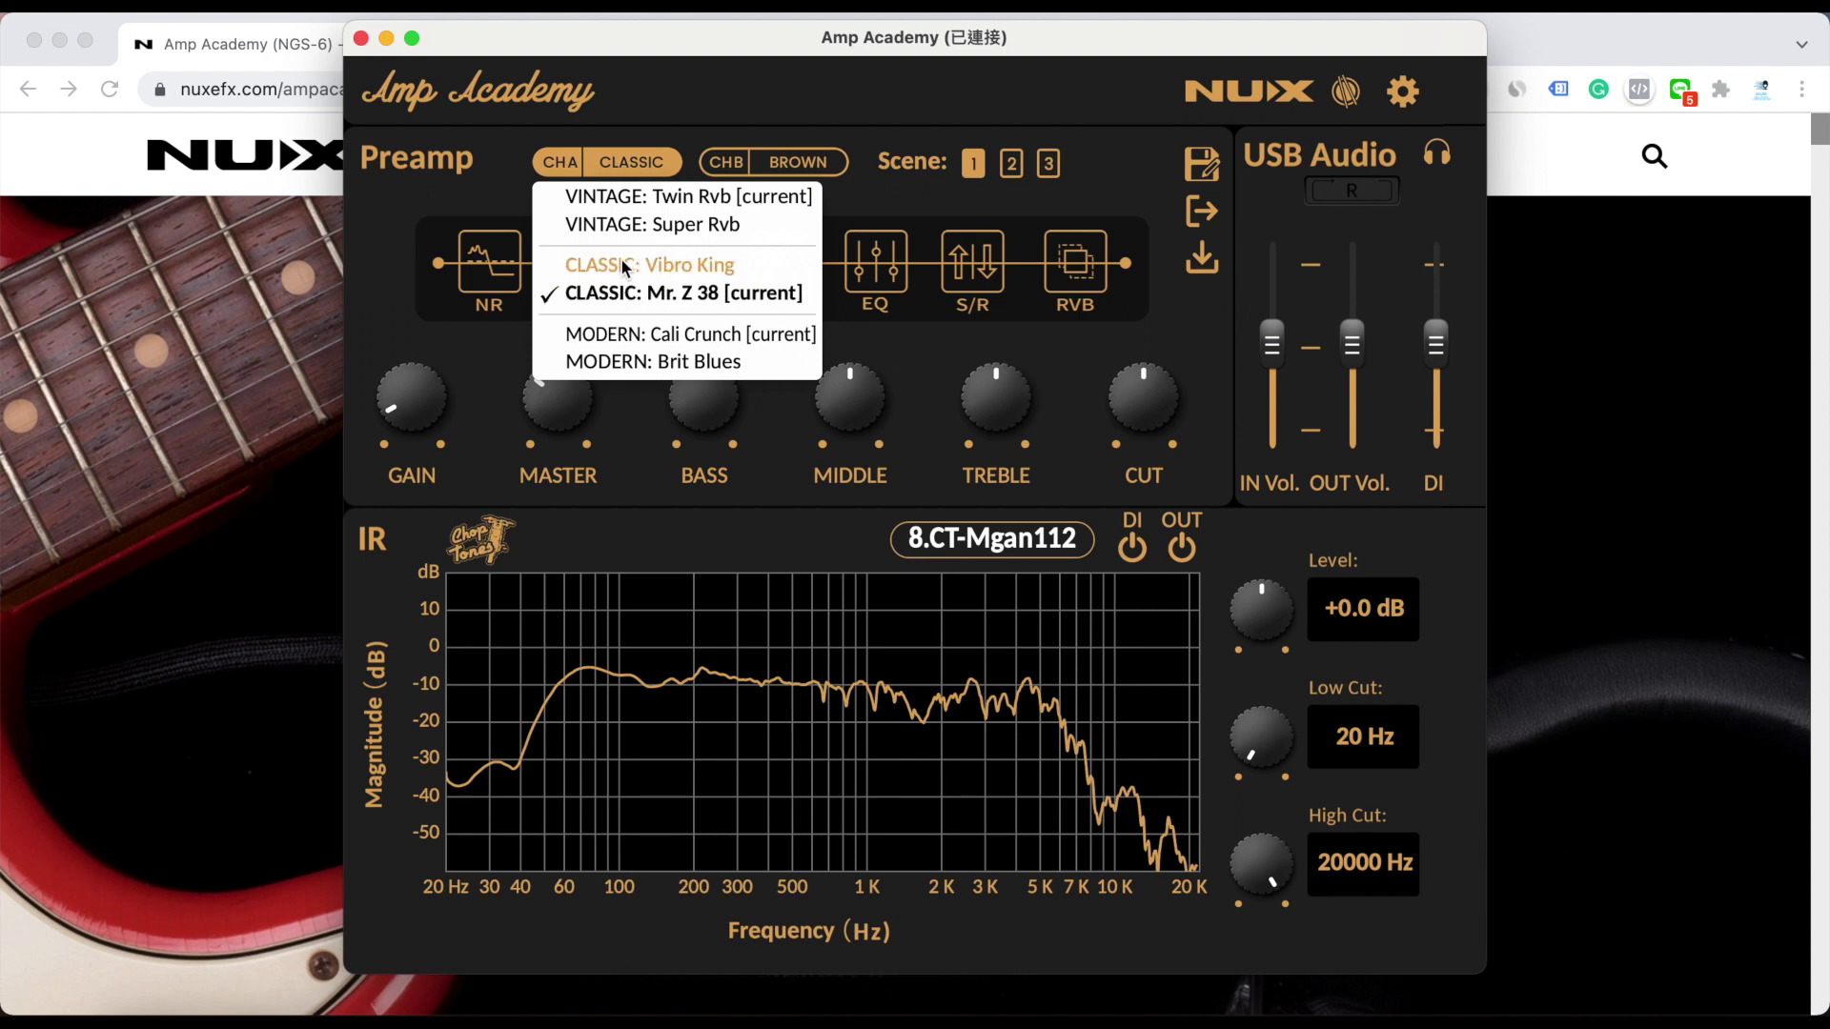
left_click(621, 260)
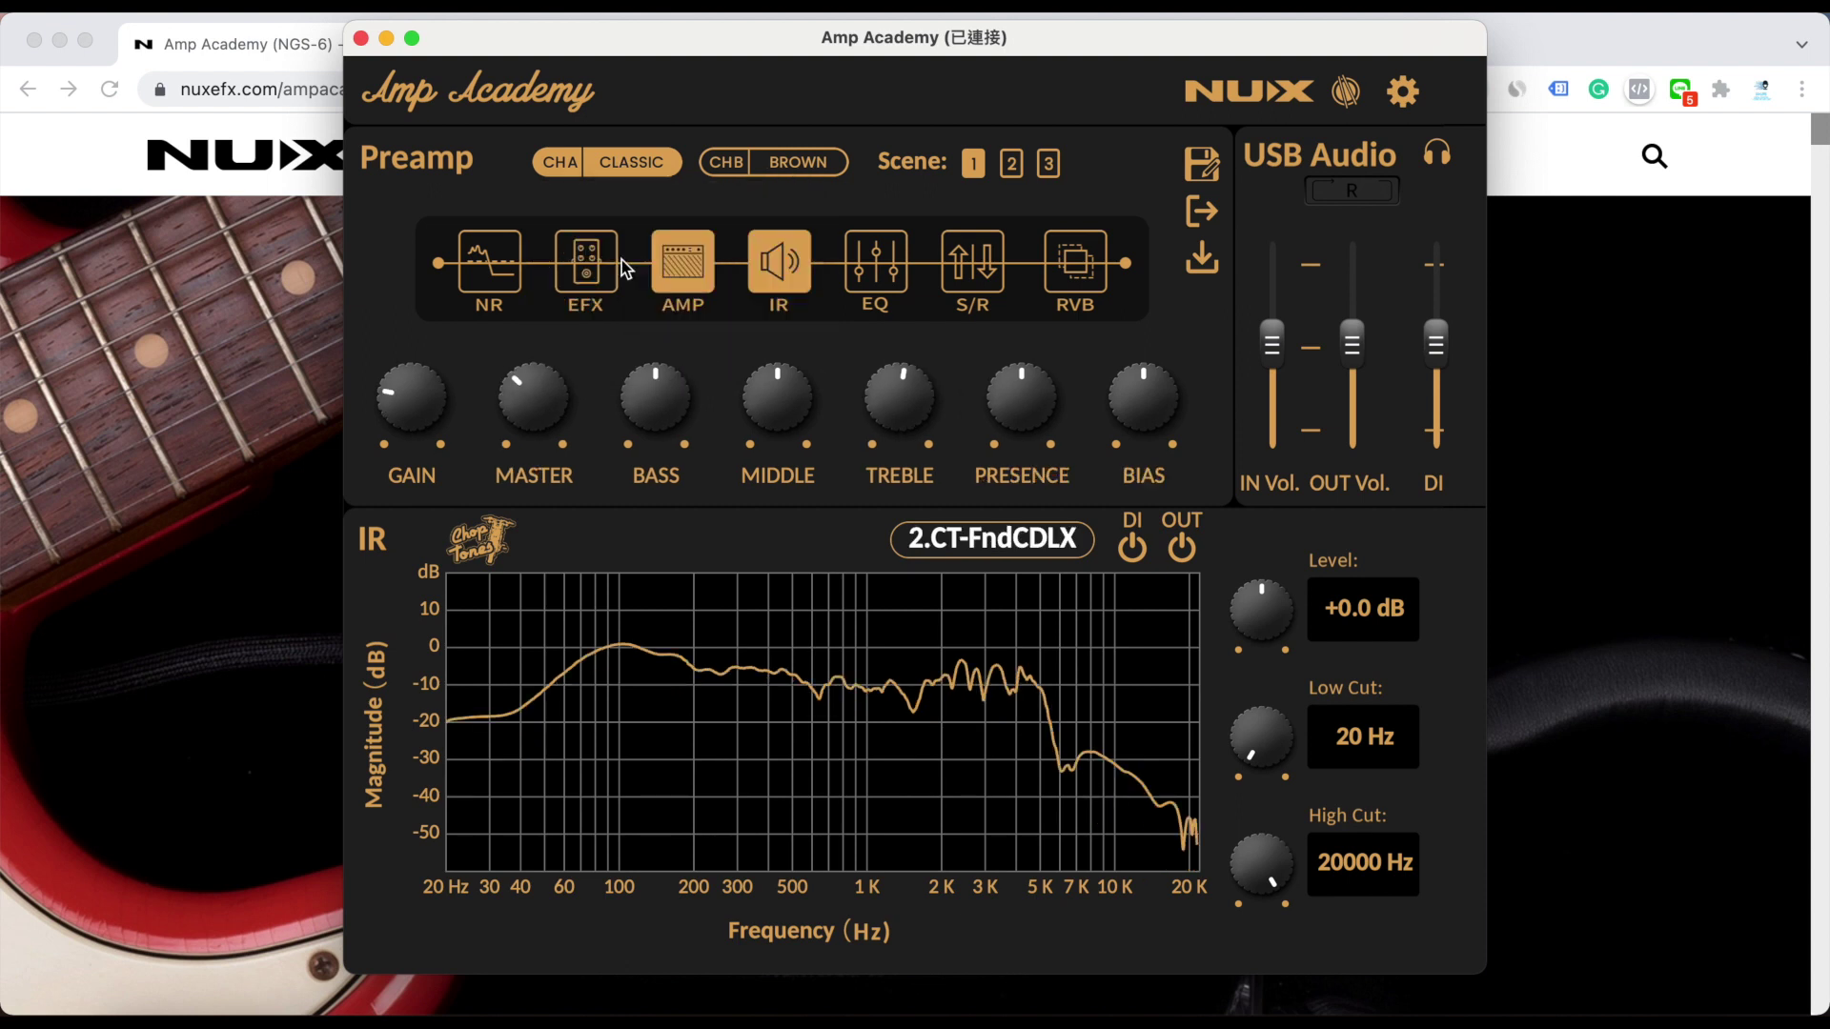
Switch channel A to MODERN: Cali Crunch, then settle on MODERN: Brit Blues
left_click(617, 160)
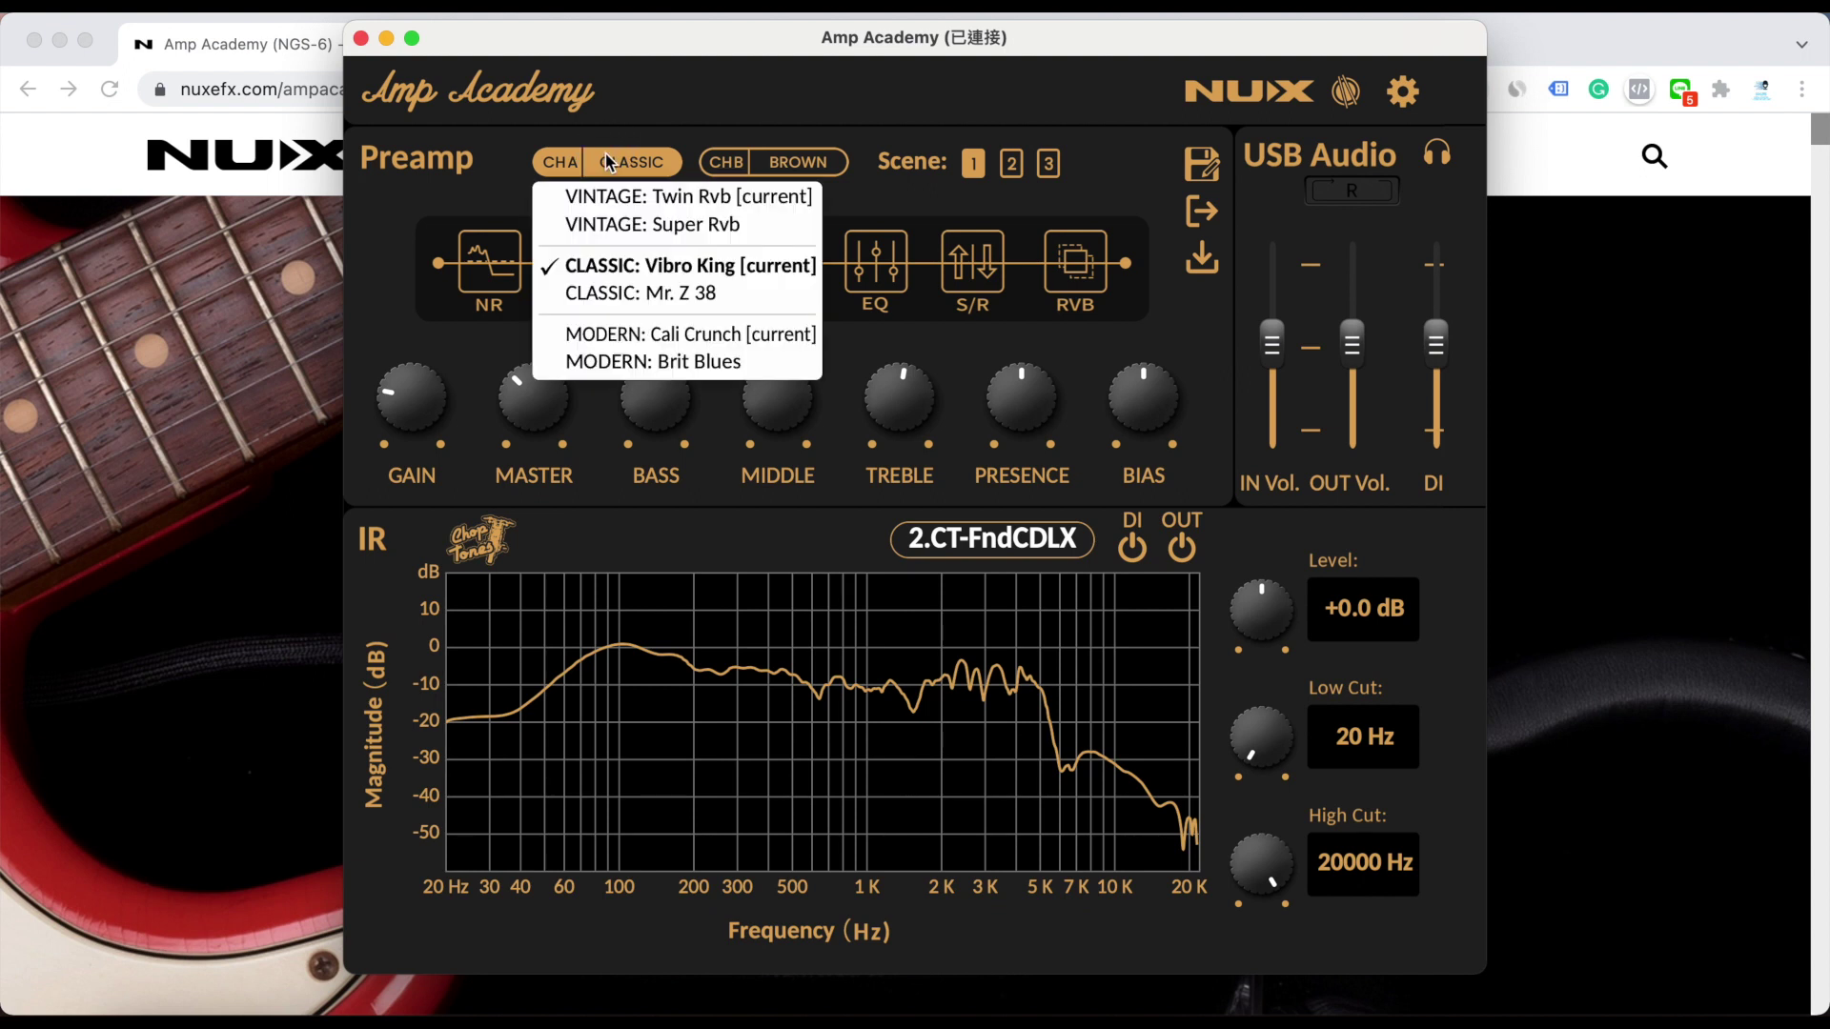
left_click(627, 336)
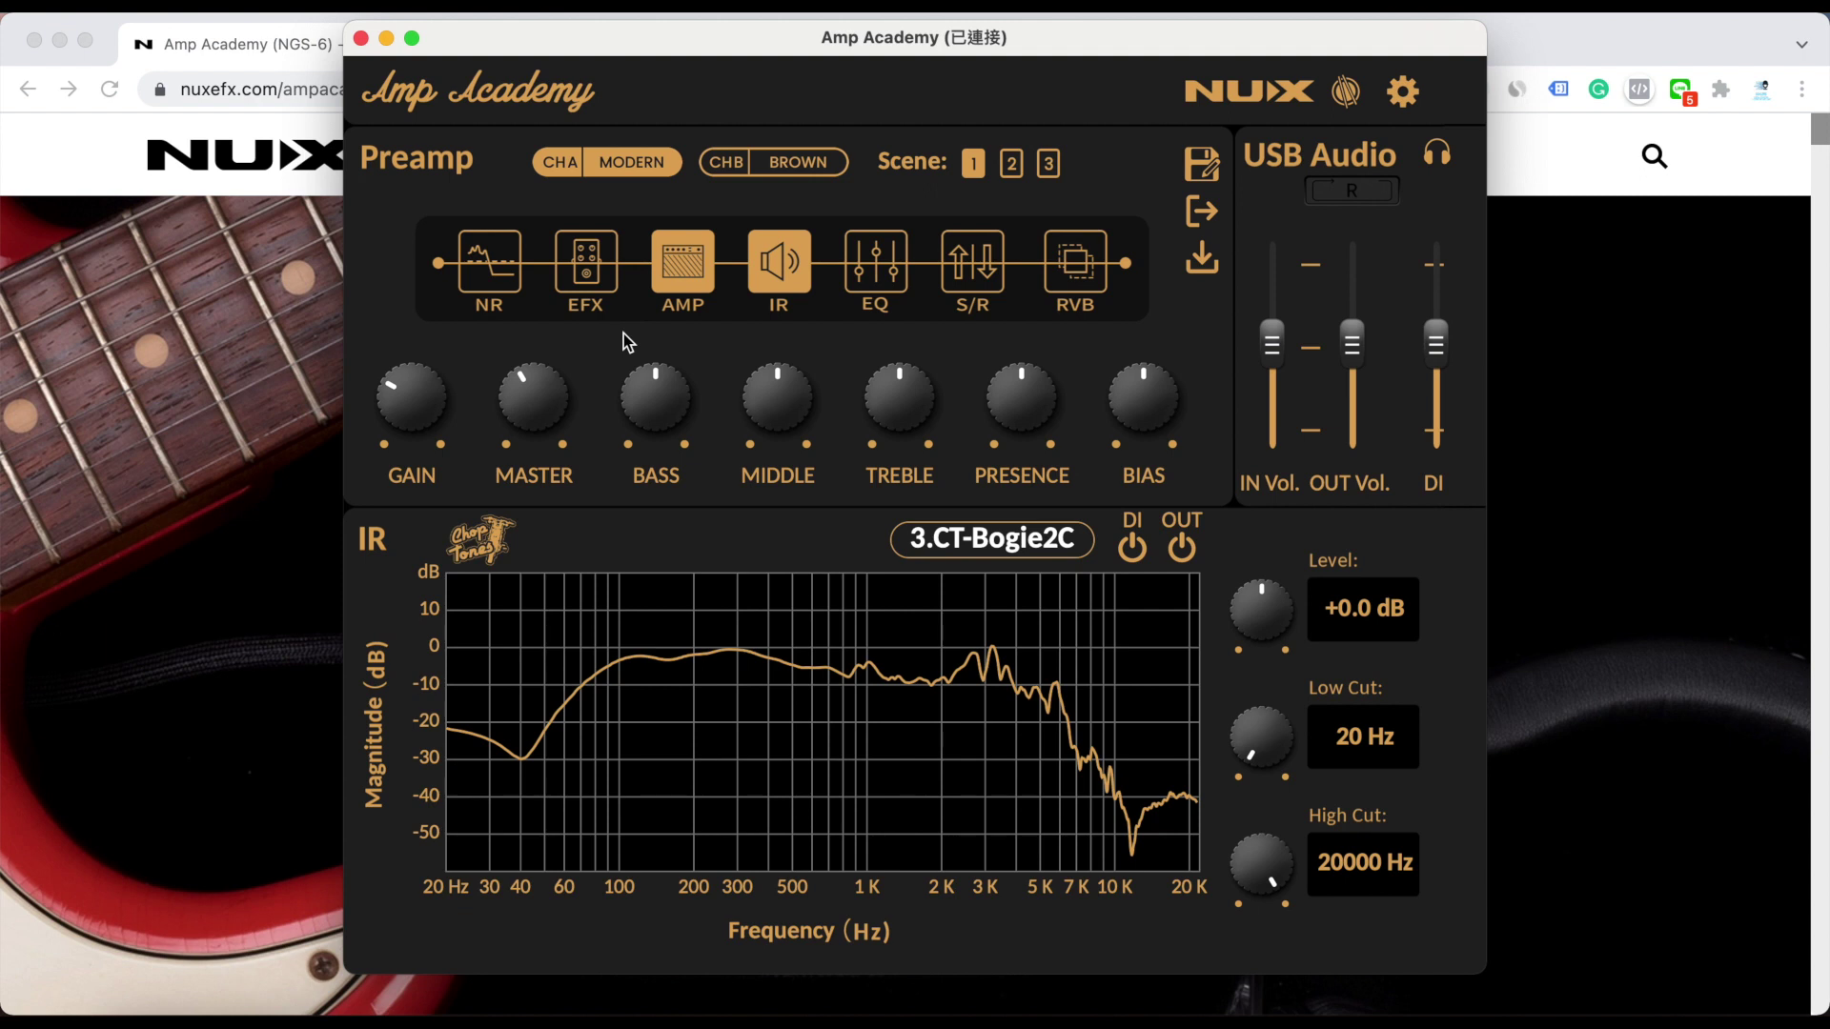
left_click(623, 164)
left_click(641, 363)
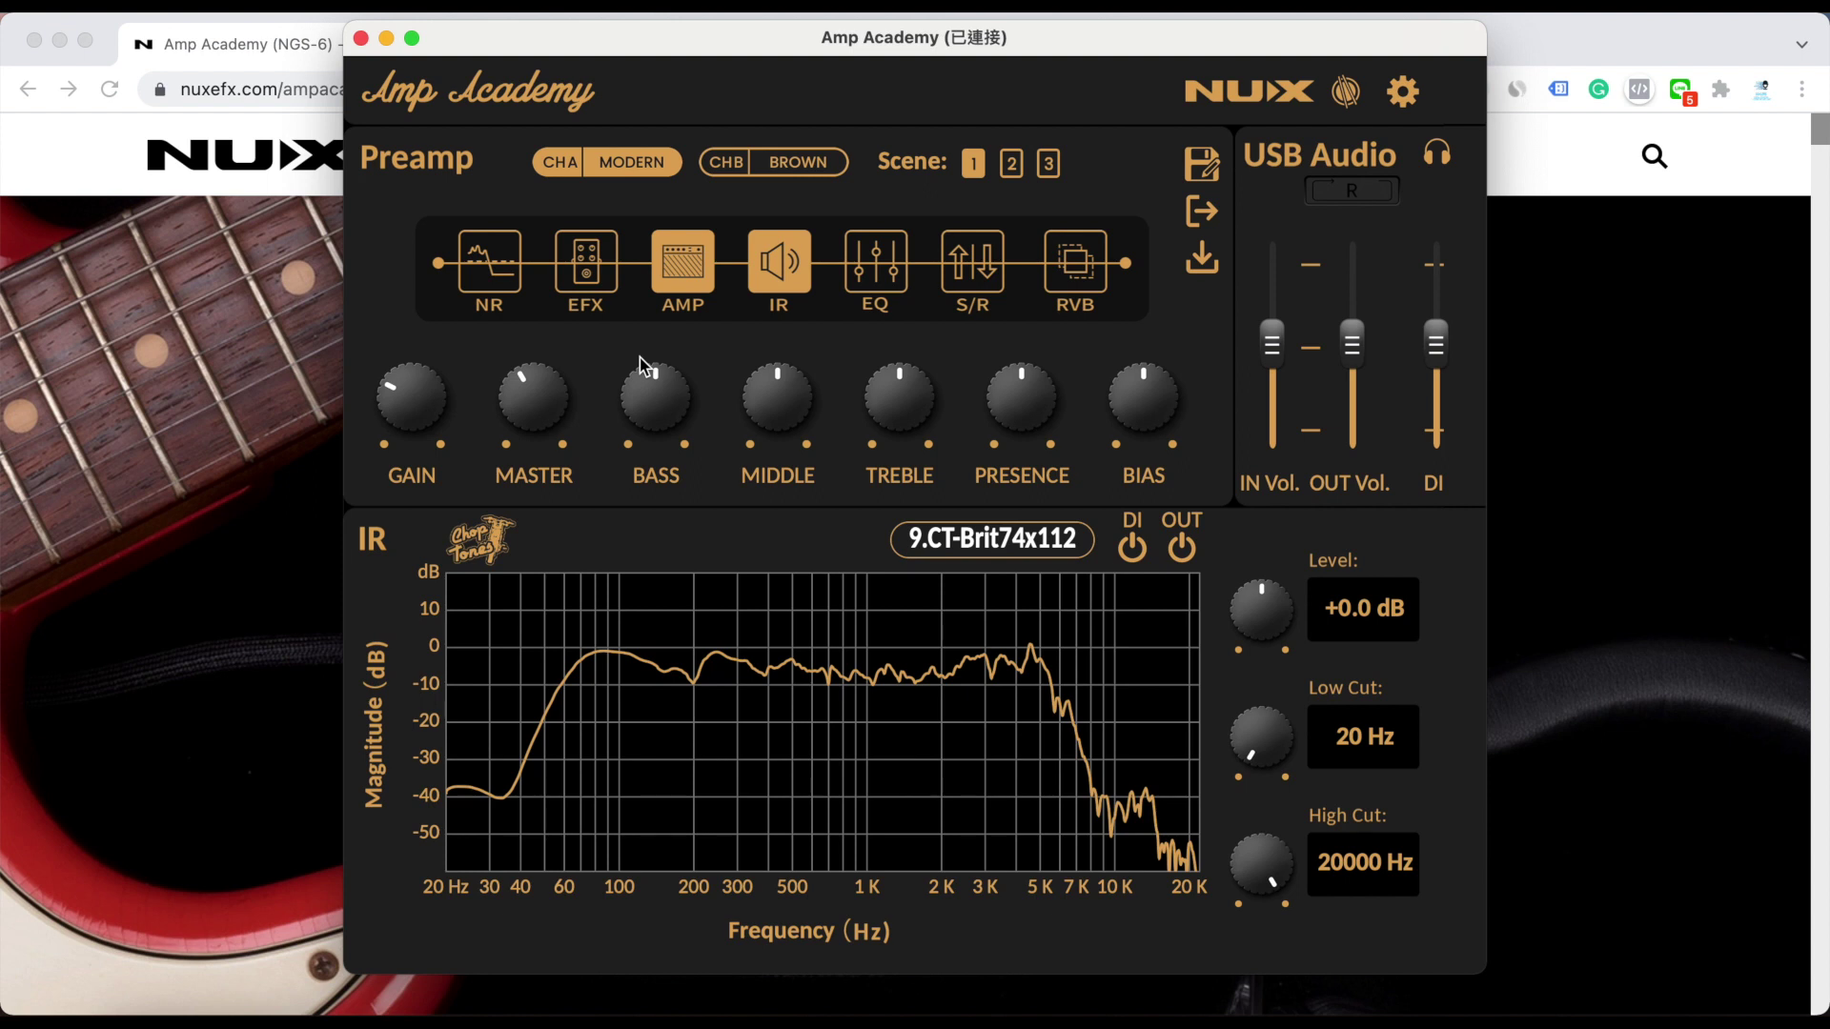
Try channel B's BROWN Fireman and Brit 800, then RED Dual Rect and SLO 100 amps
left_click(741, 170)
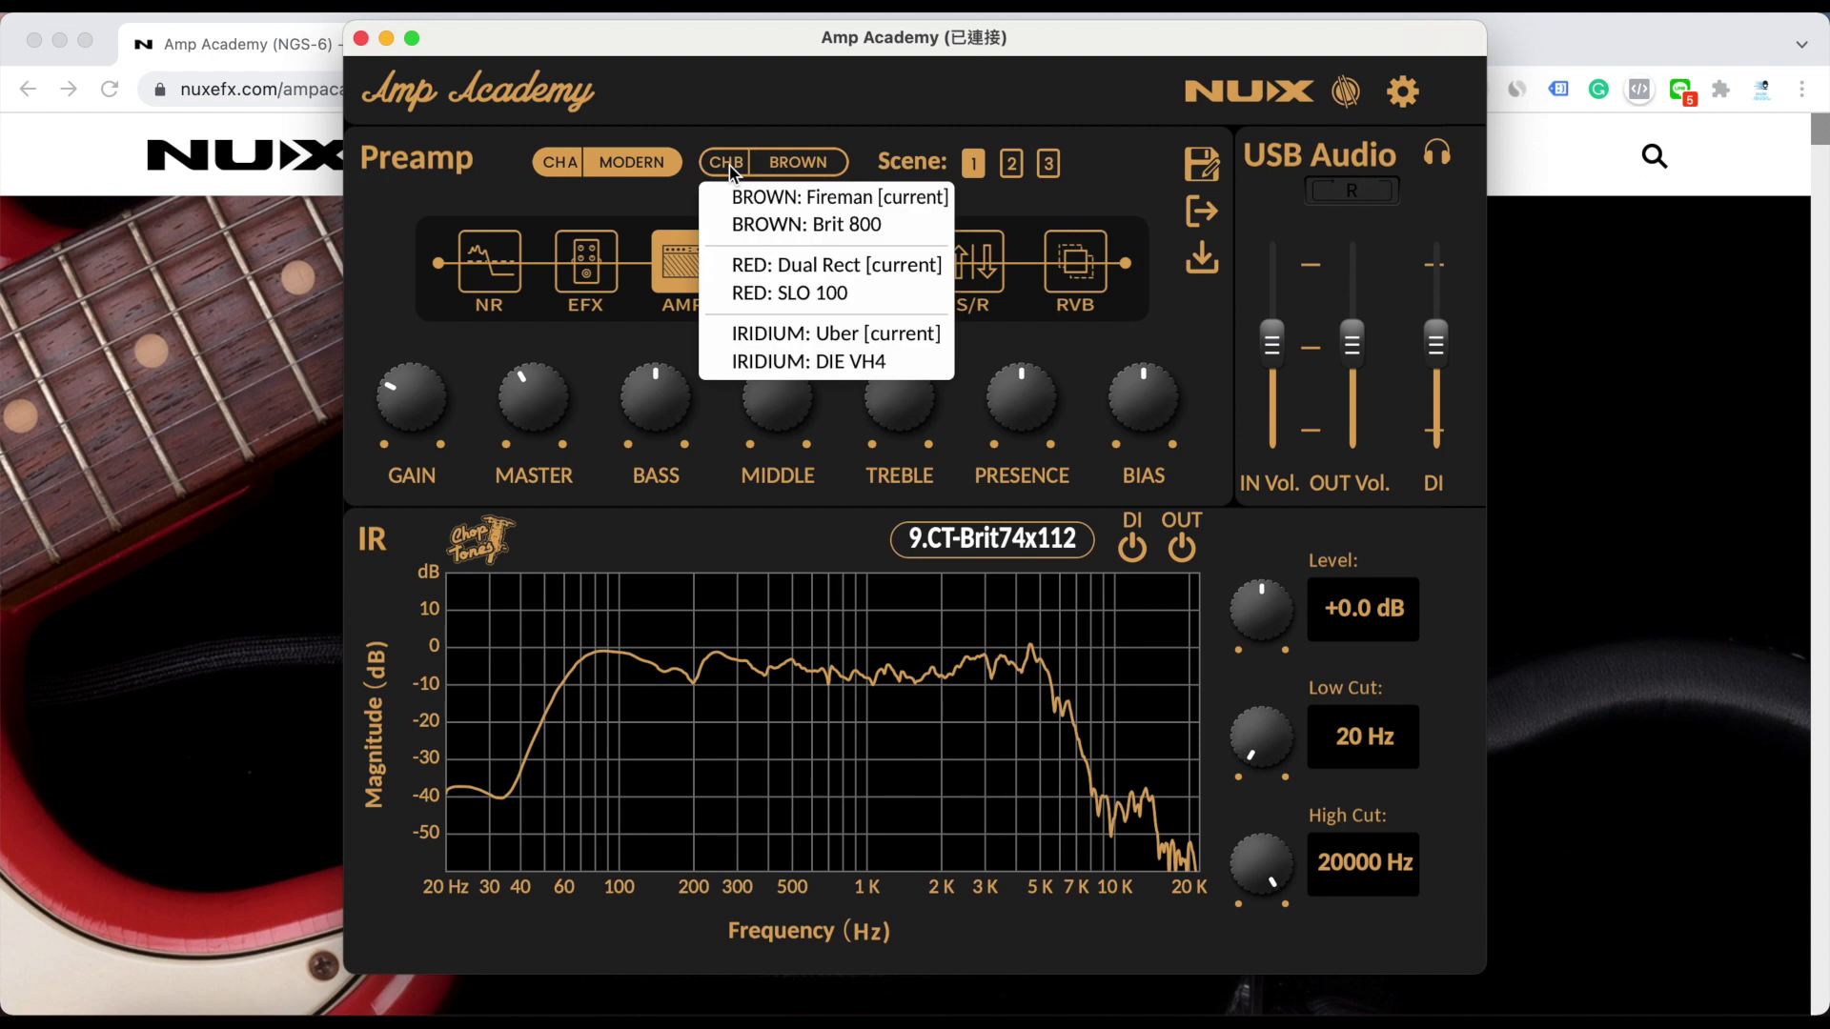
left_click(765, 191)
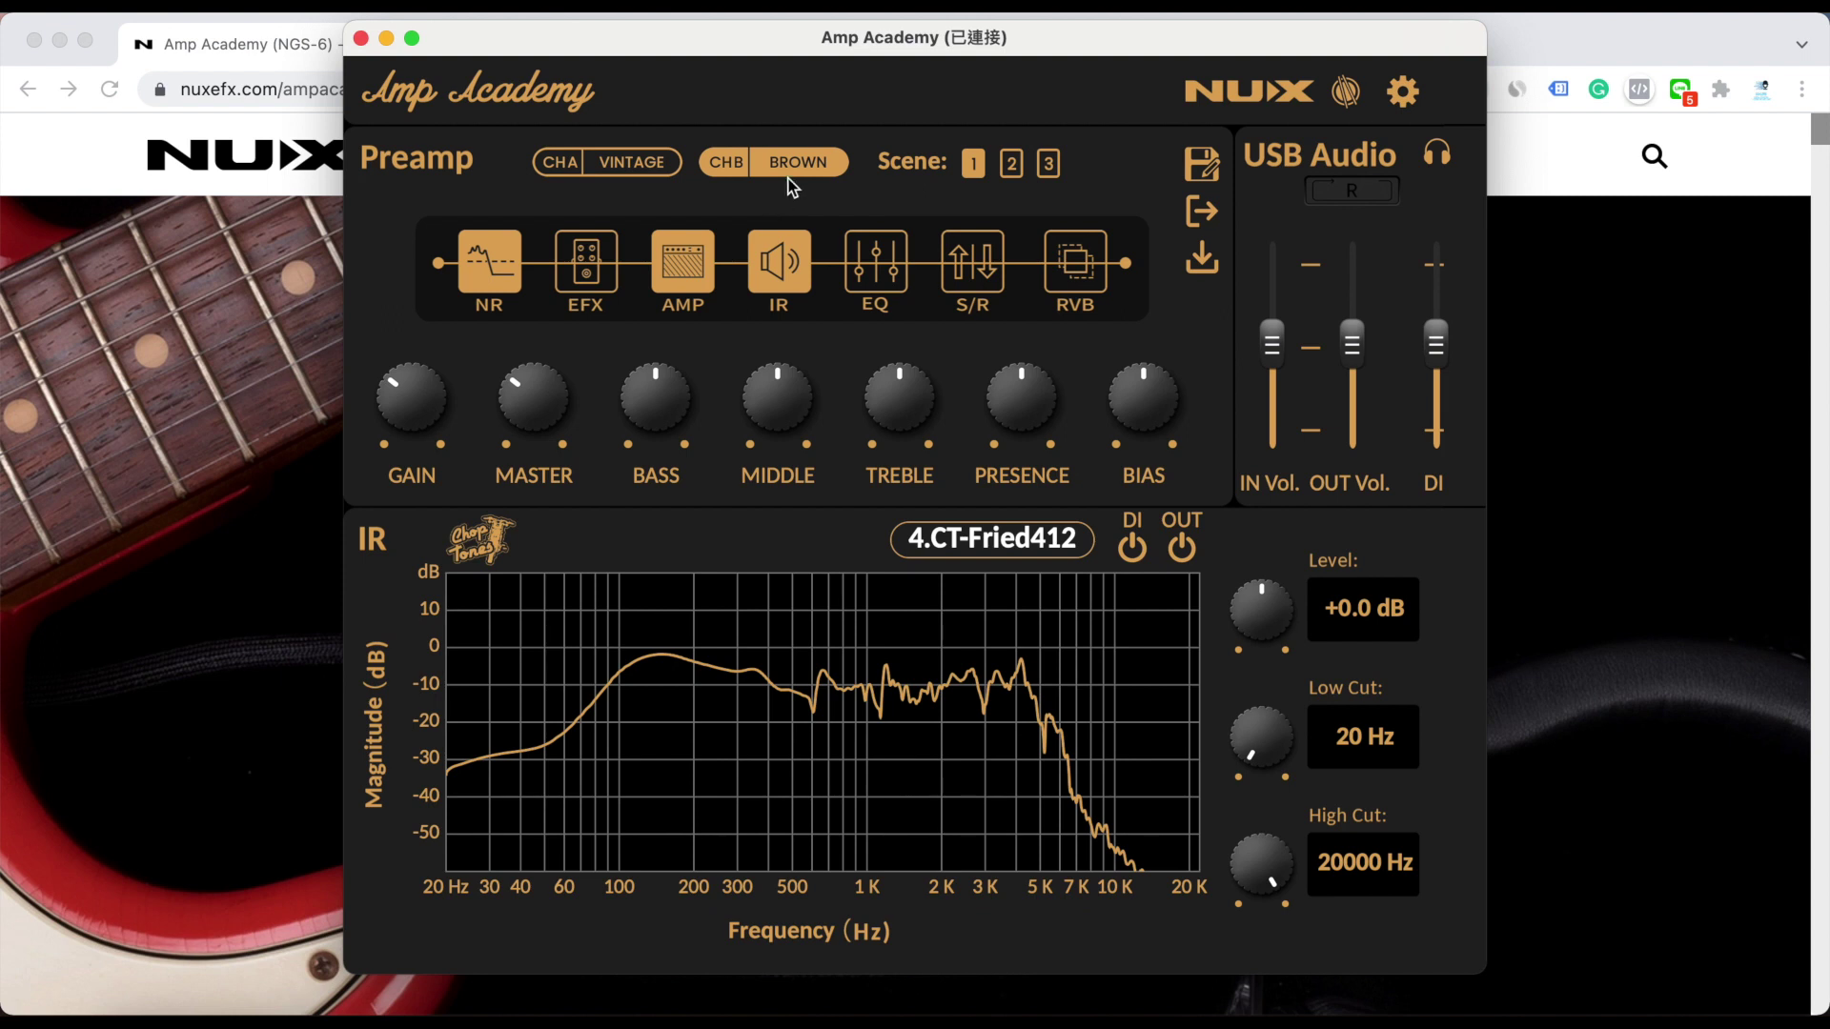
left_click(785, 167)
left_click(791, 227)
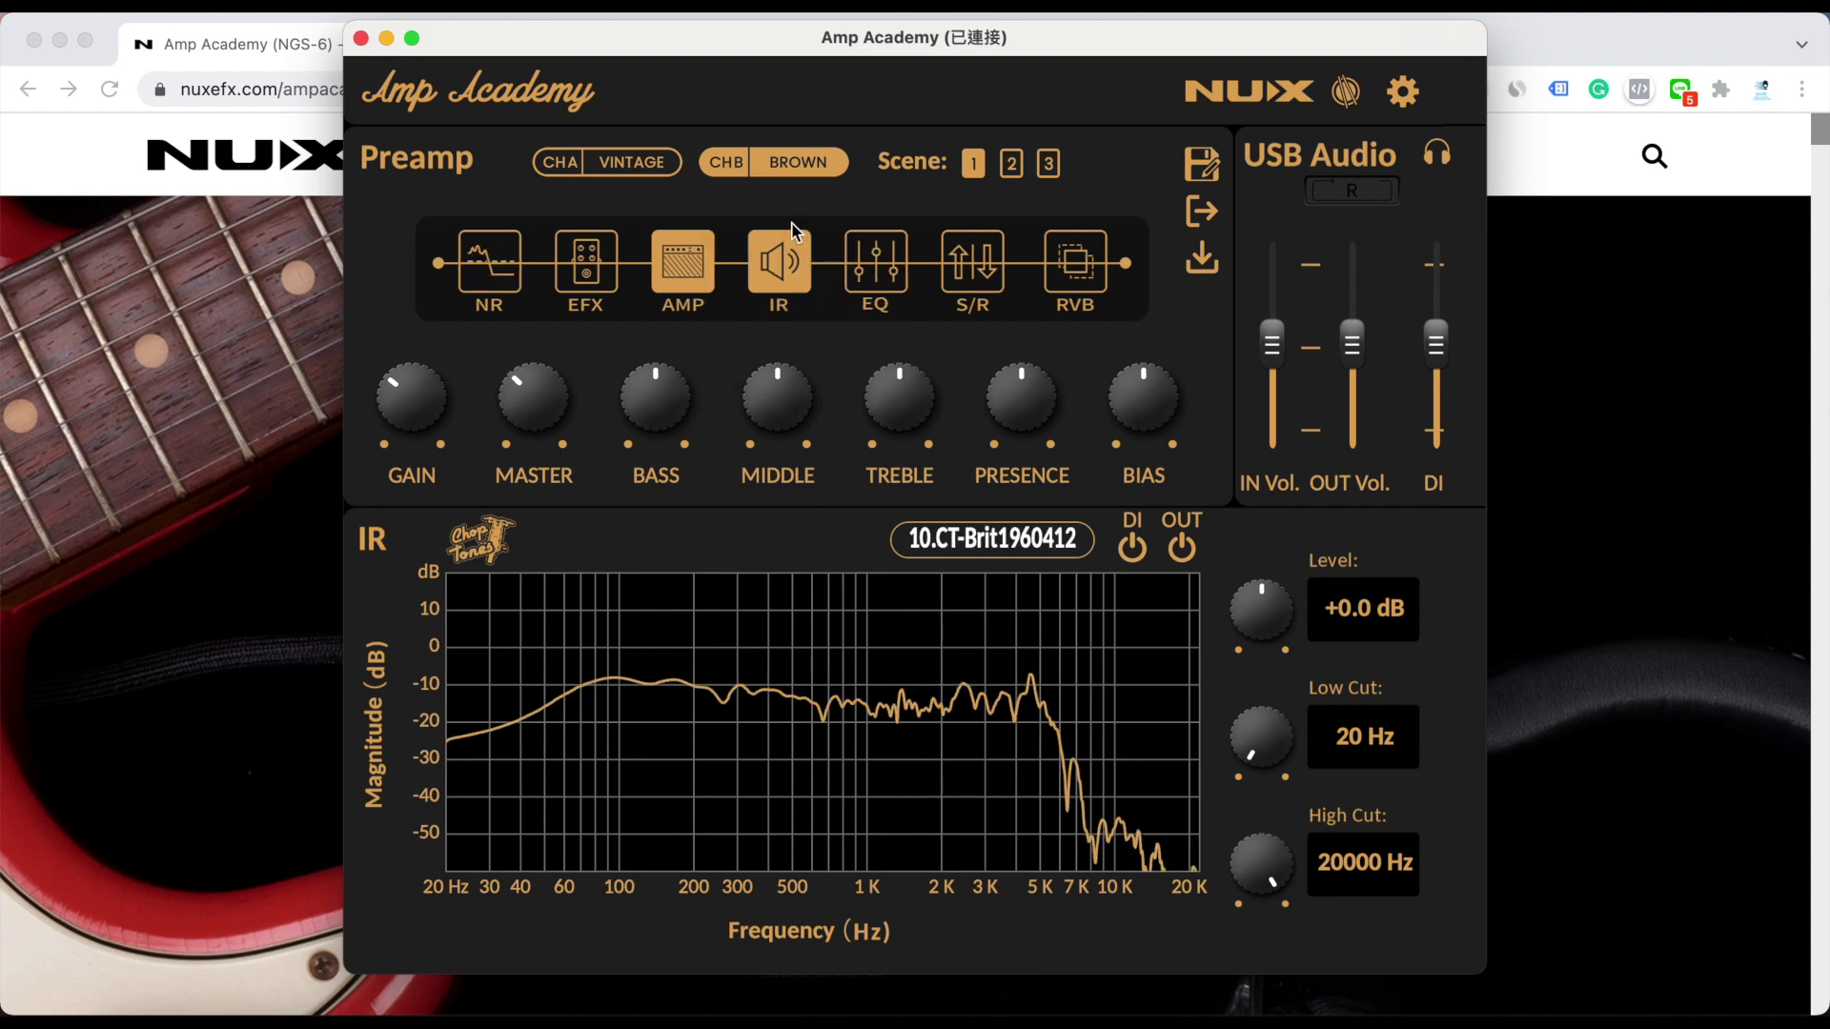
left_click(799, 164)
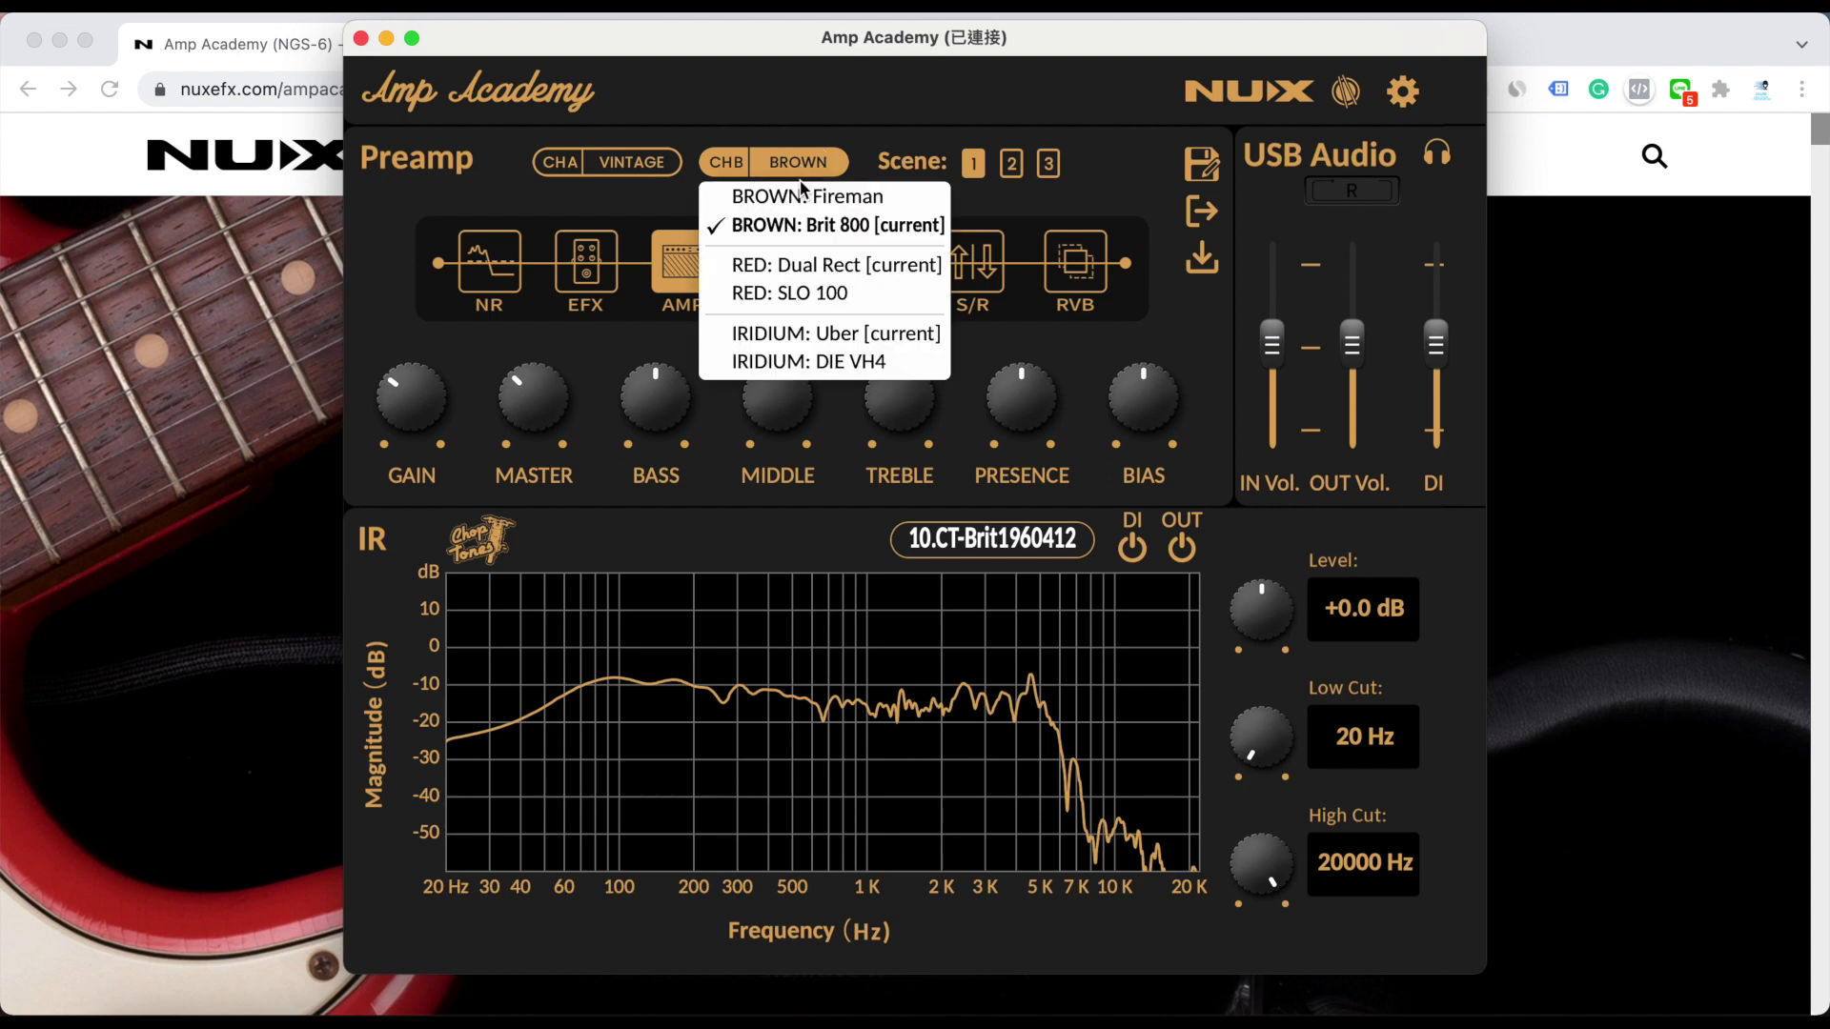
left_click(786, 273)
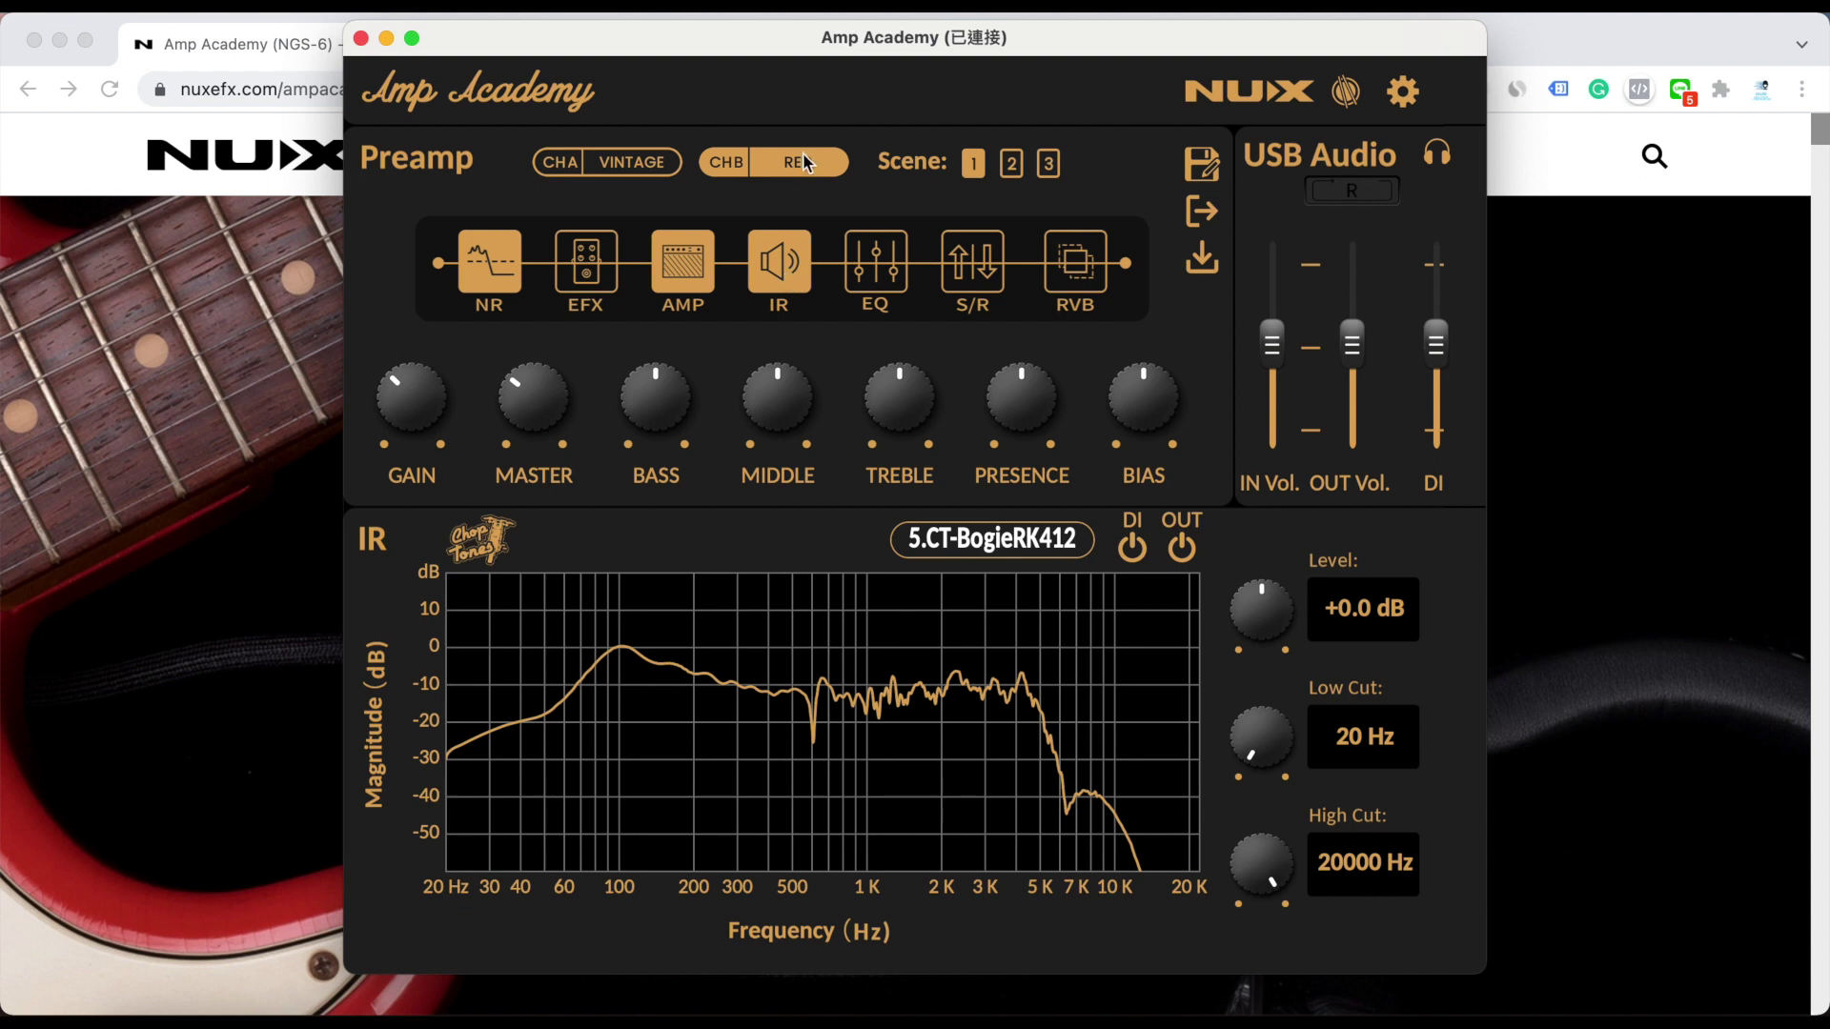
left_click(803, 154)
left_click(789, 289)
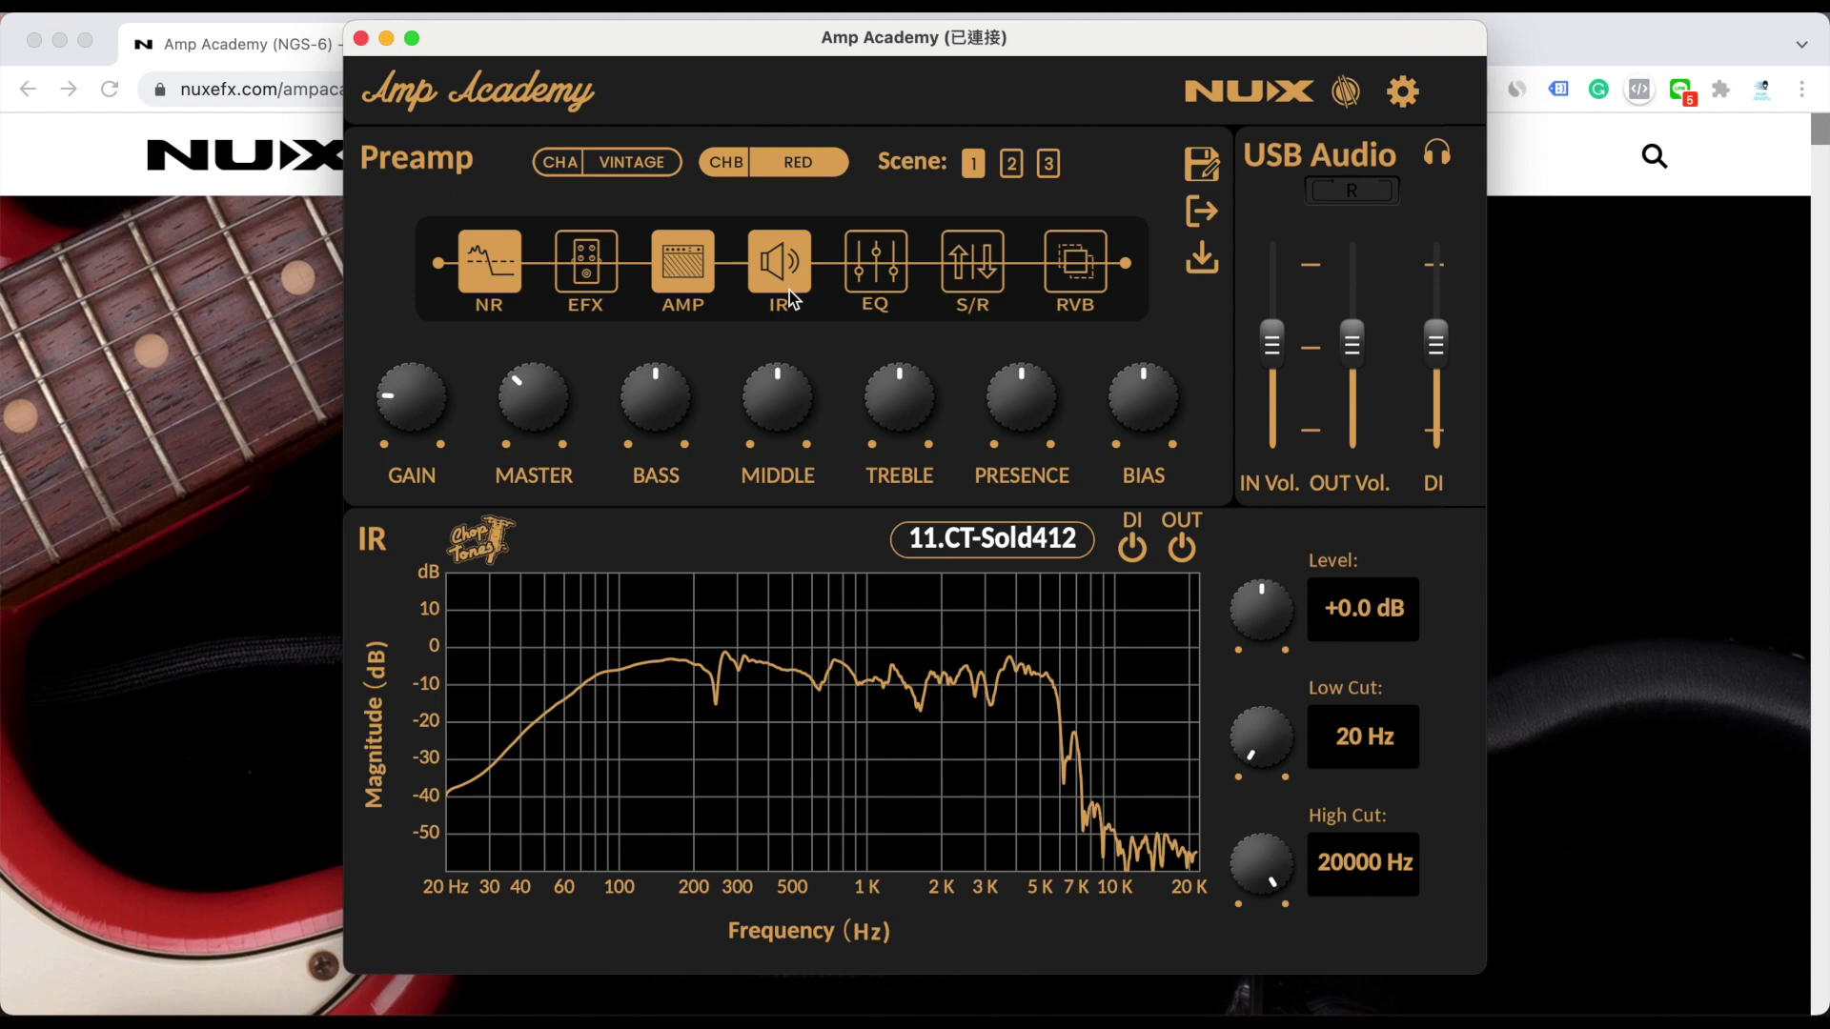
Try channel B's IRIDIUM Uber and DIE VH4 amps, then bring the NUX web page forward
left_click(793, 165)
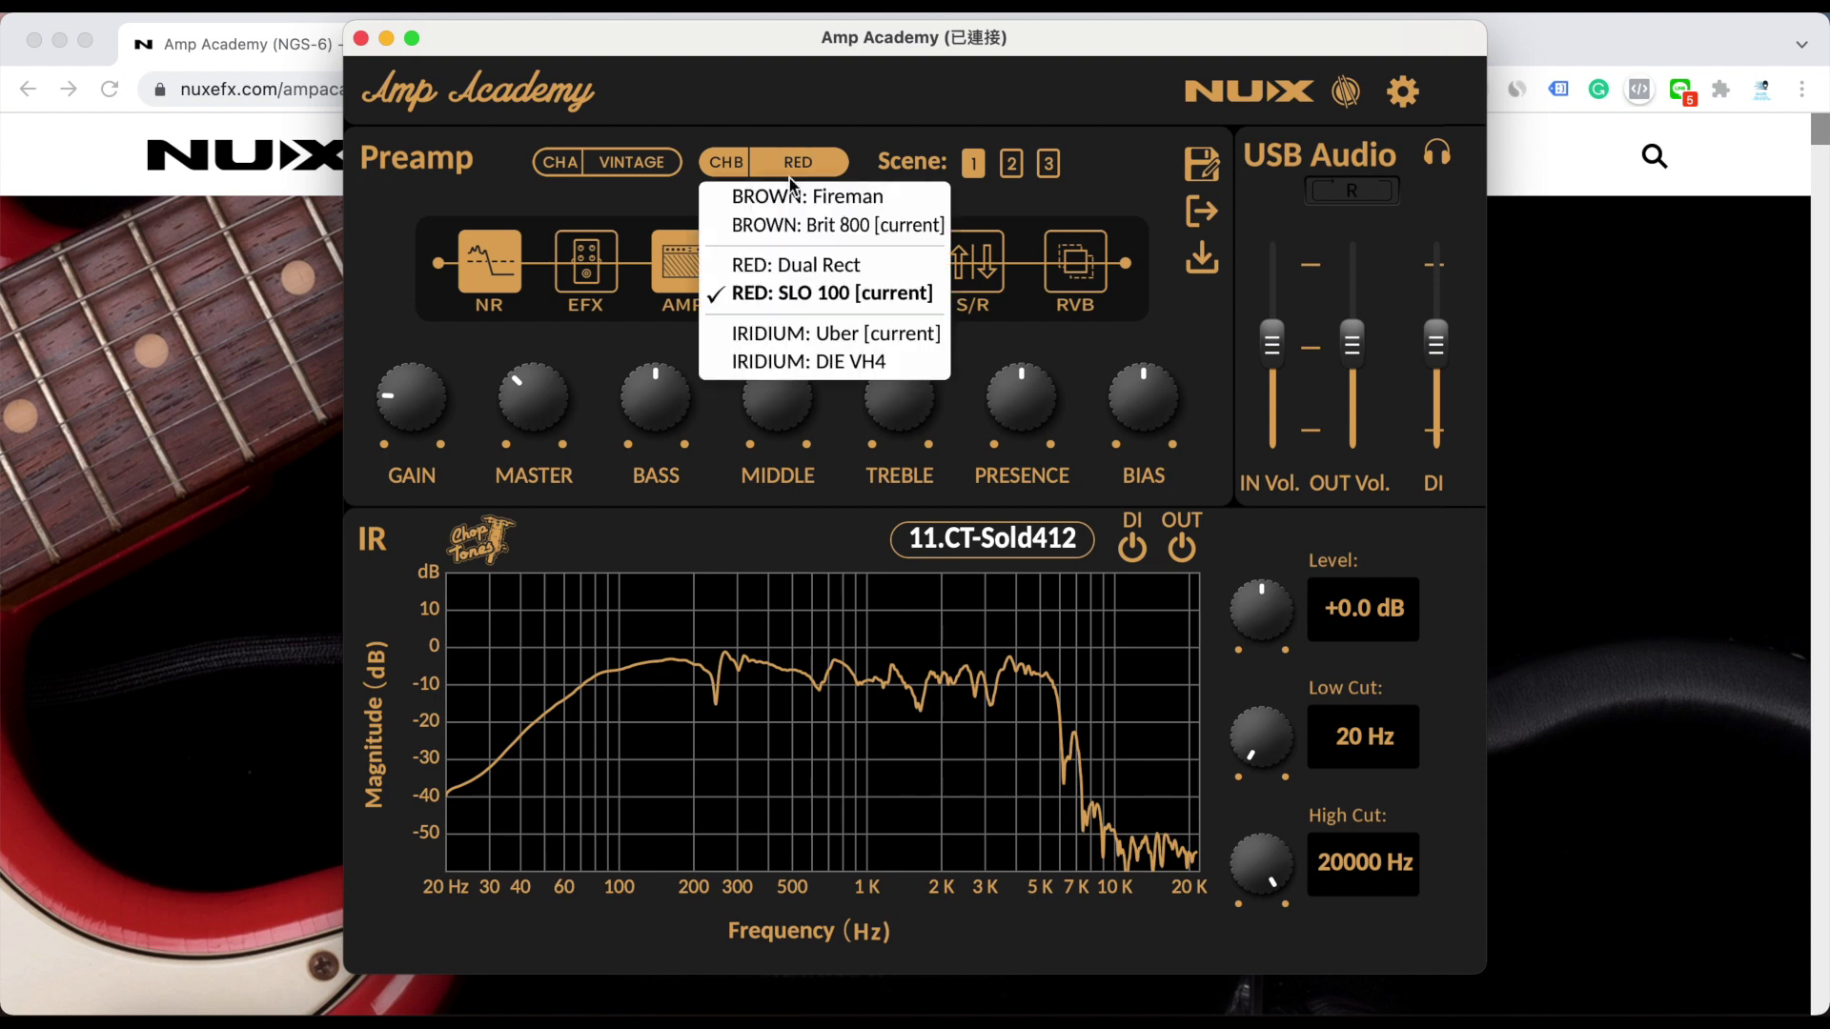
left_click(787, 335)
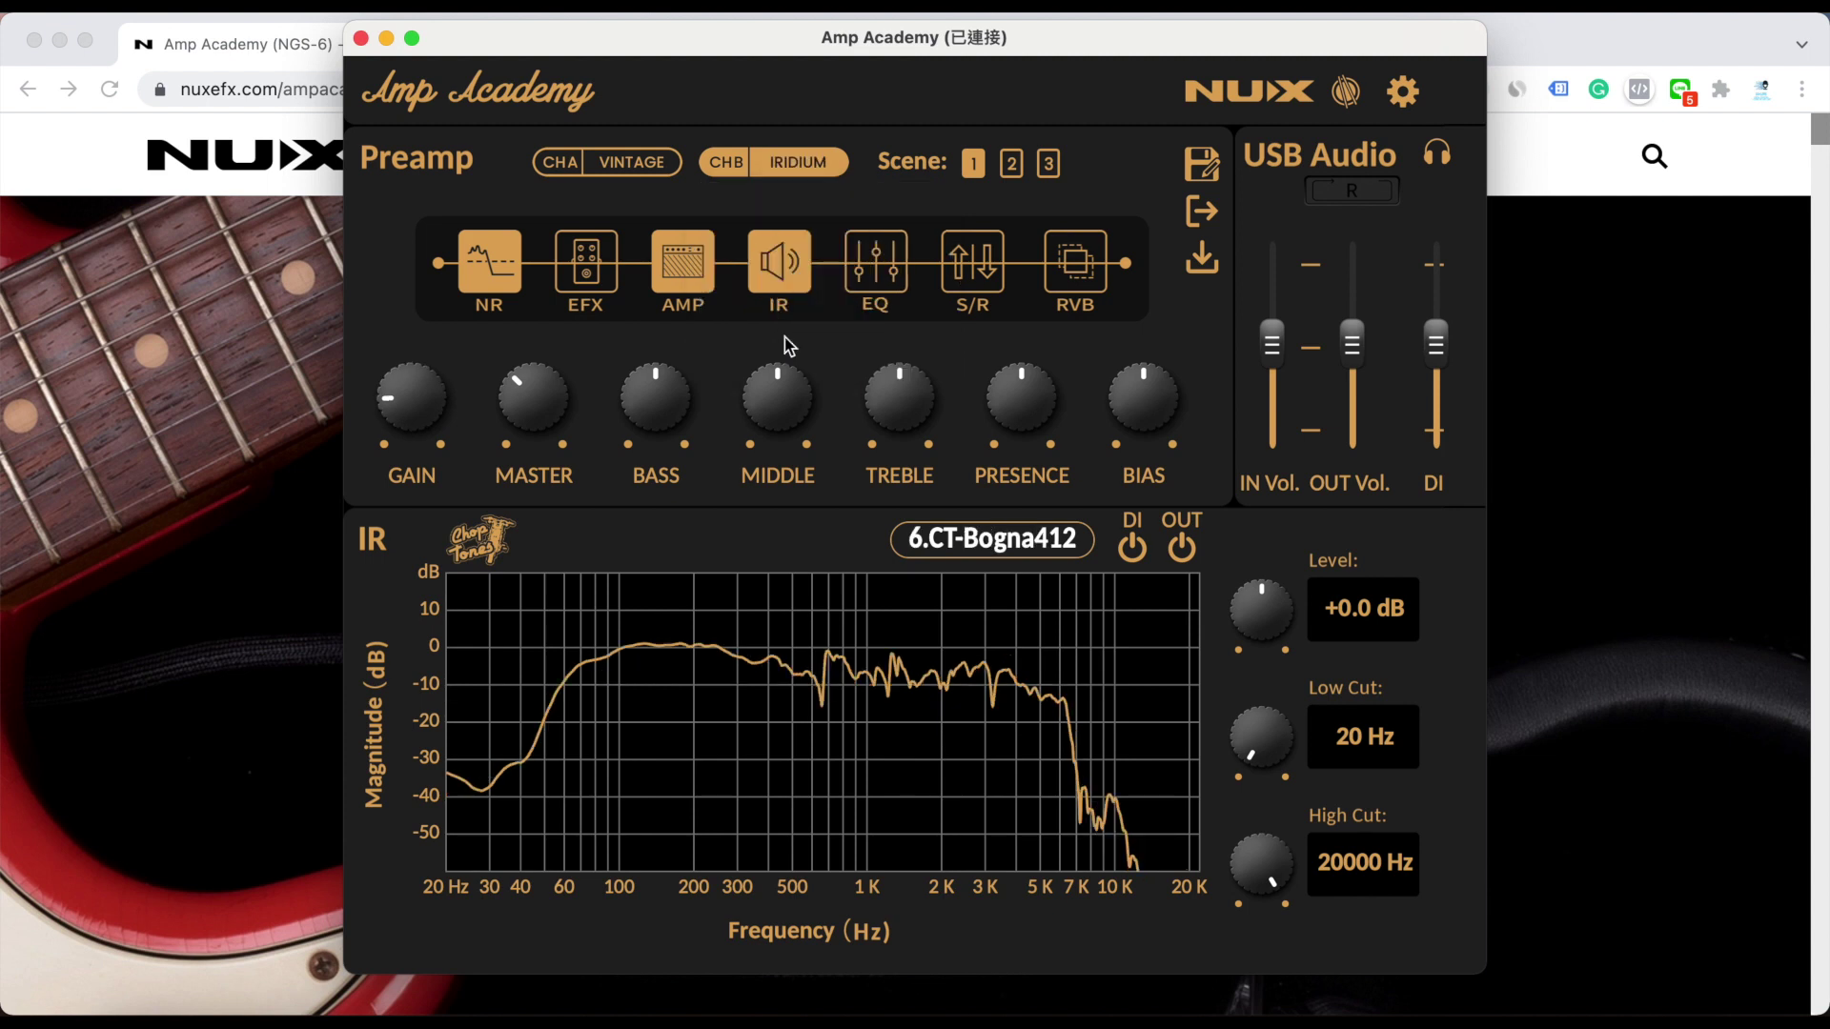
left_click(793, 165)
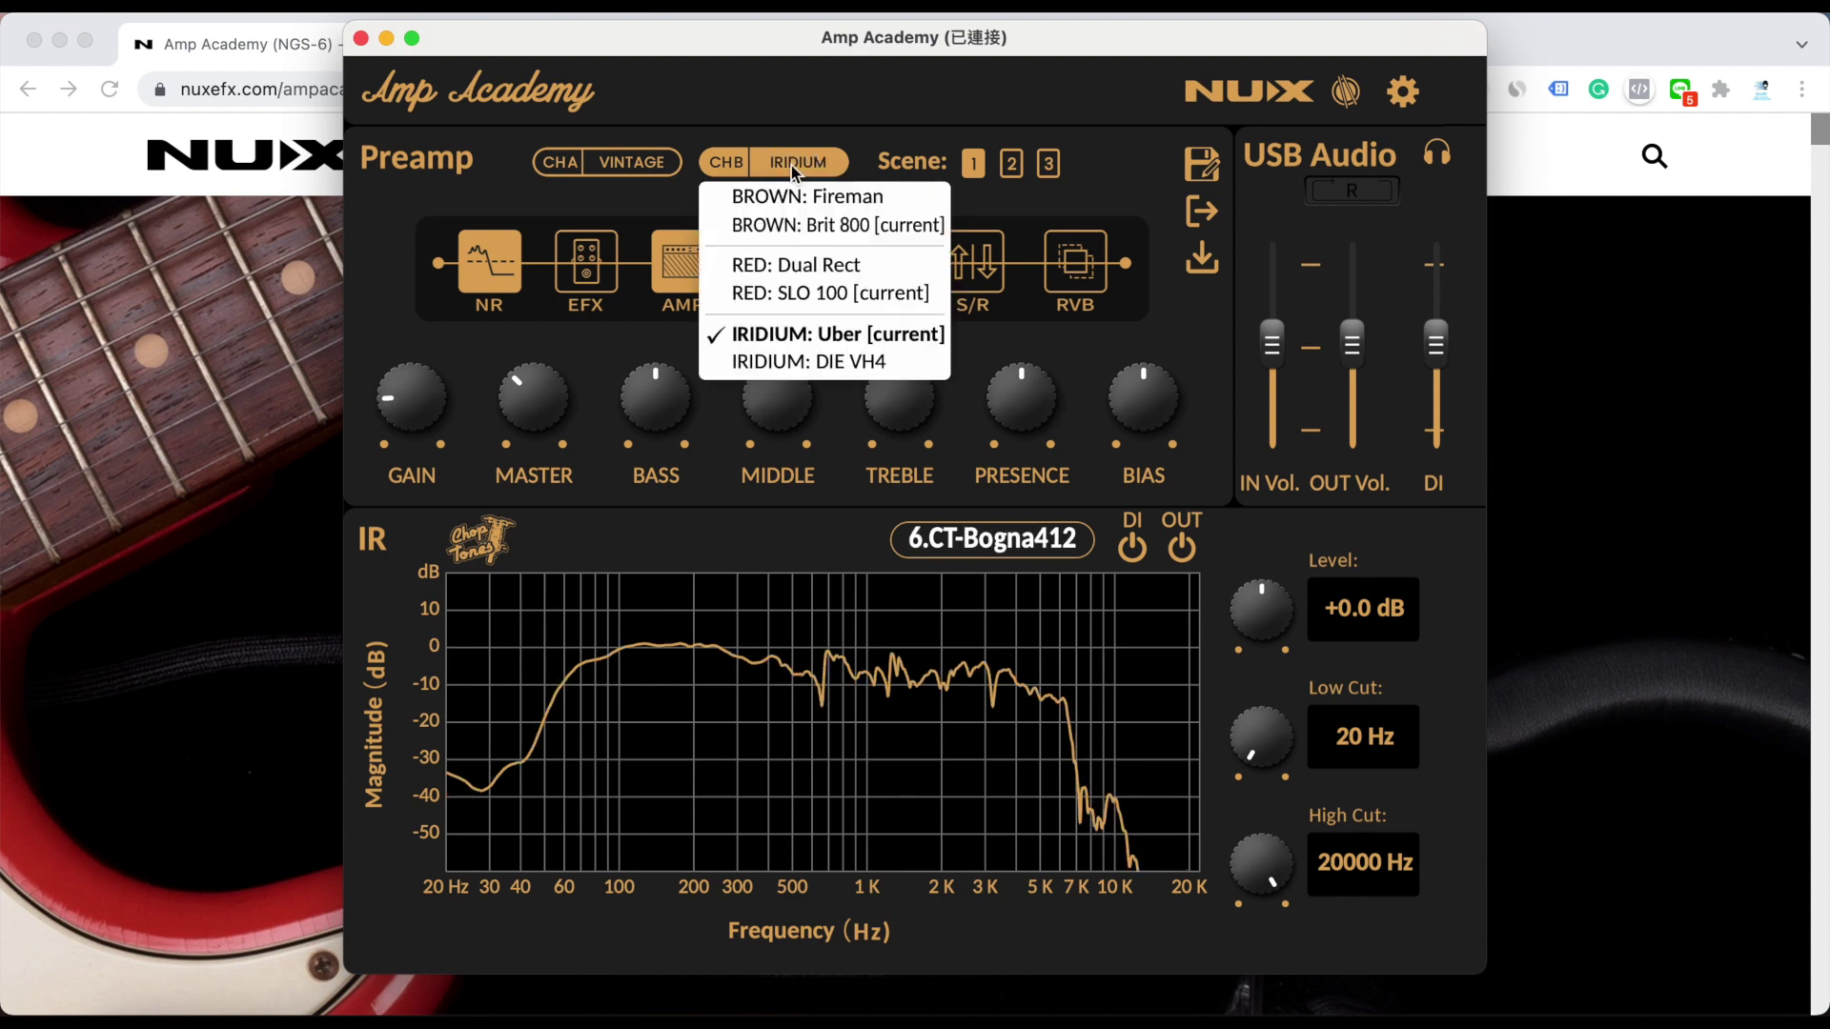
left_click(786, 364)
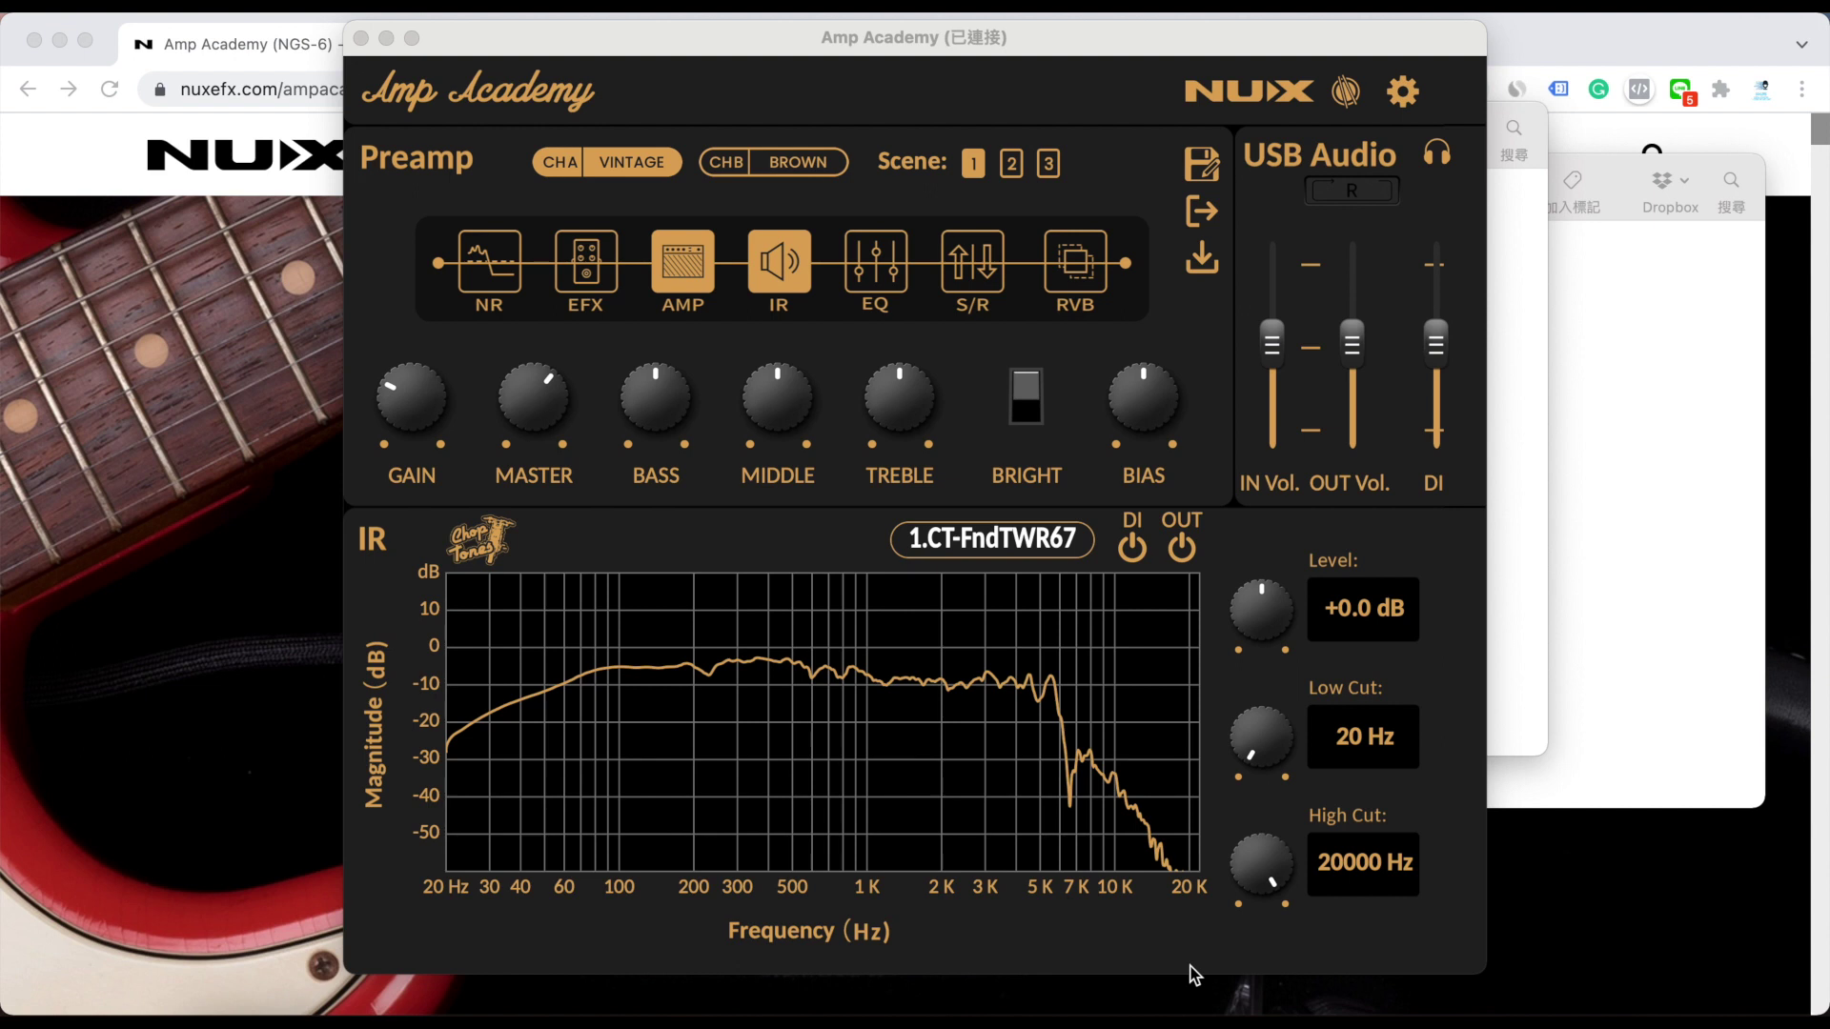
left_click(224, 472)
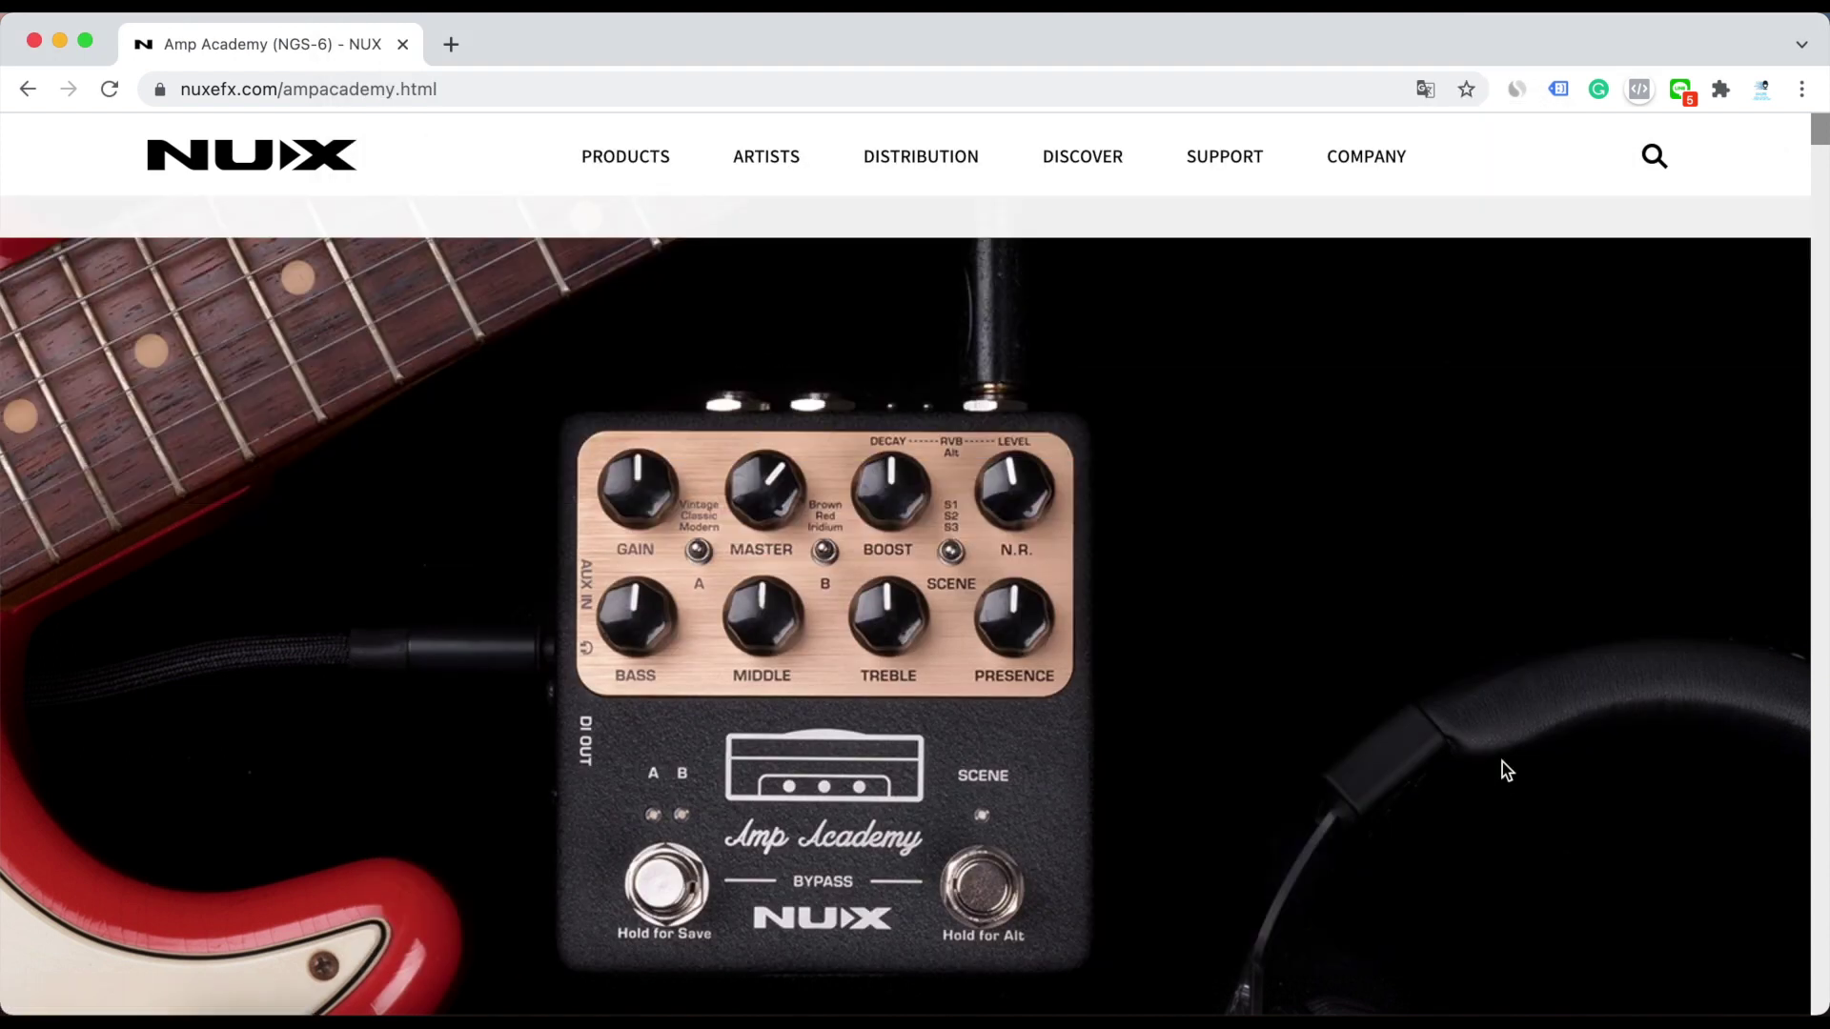
Show the Support downloads with Editor Software V2.2.4.7 and Amp Academy 10 Factory IRs
scroll(1502, 762, "down", 8)
left_click(1626, 377)
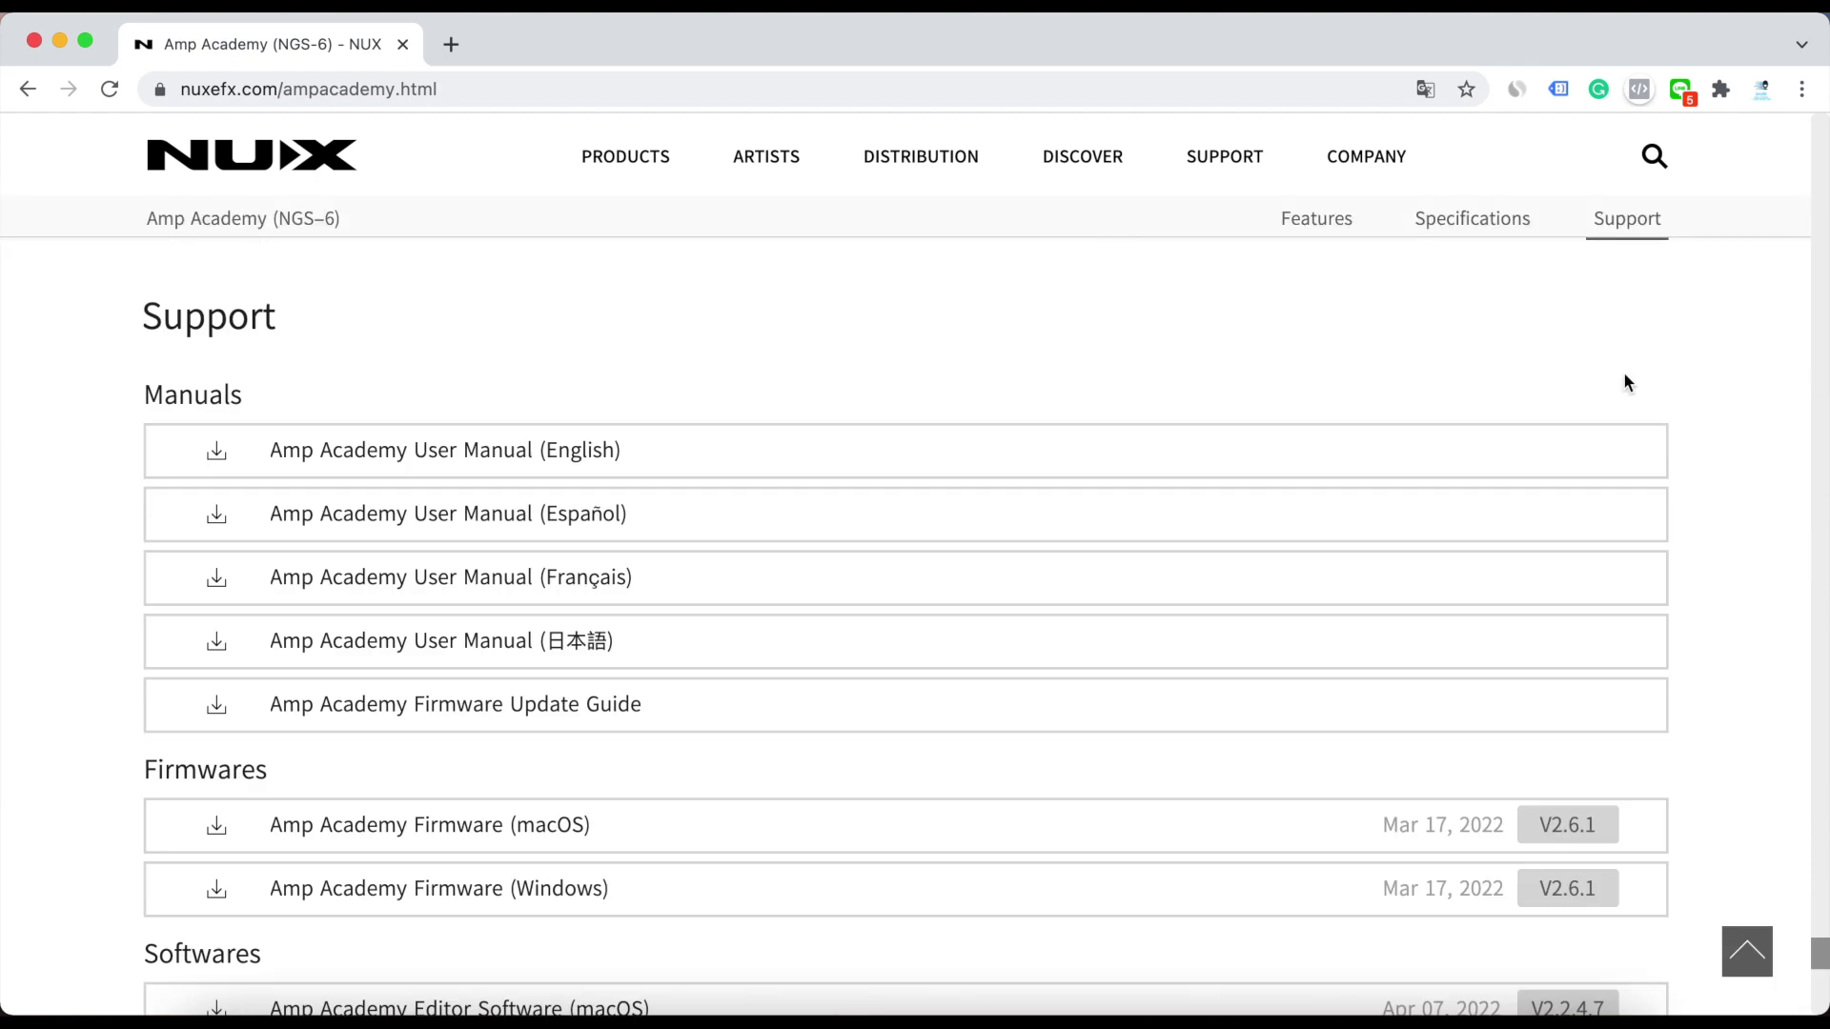
scroll(684, 675, "down", 5)
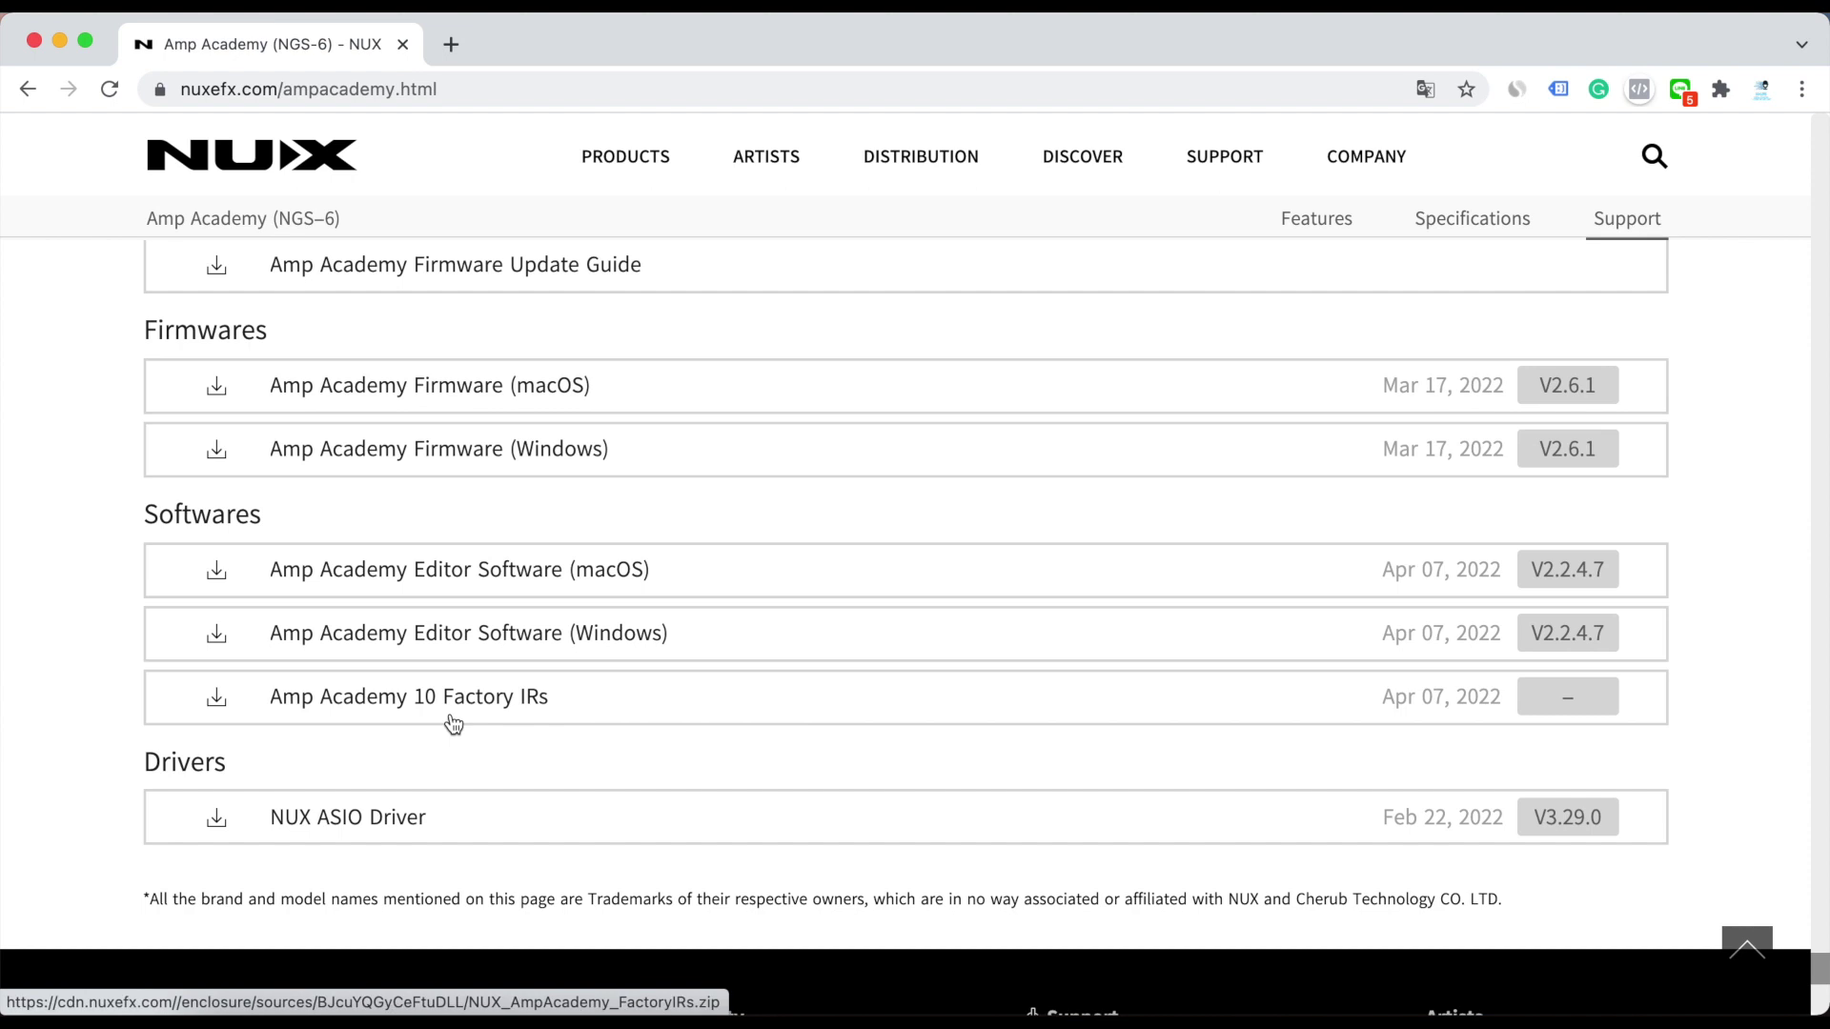
Back in Amp Academy Editor, select empty IR slot 13 and start an IR import
left_click(1215, 995)
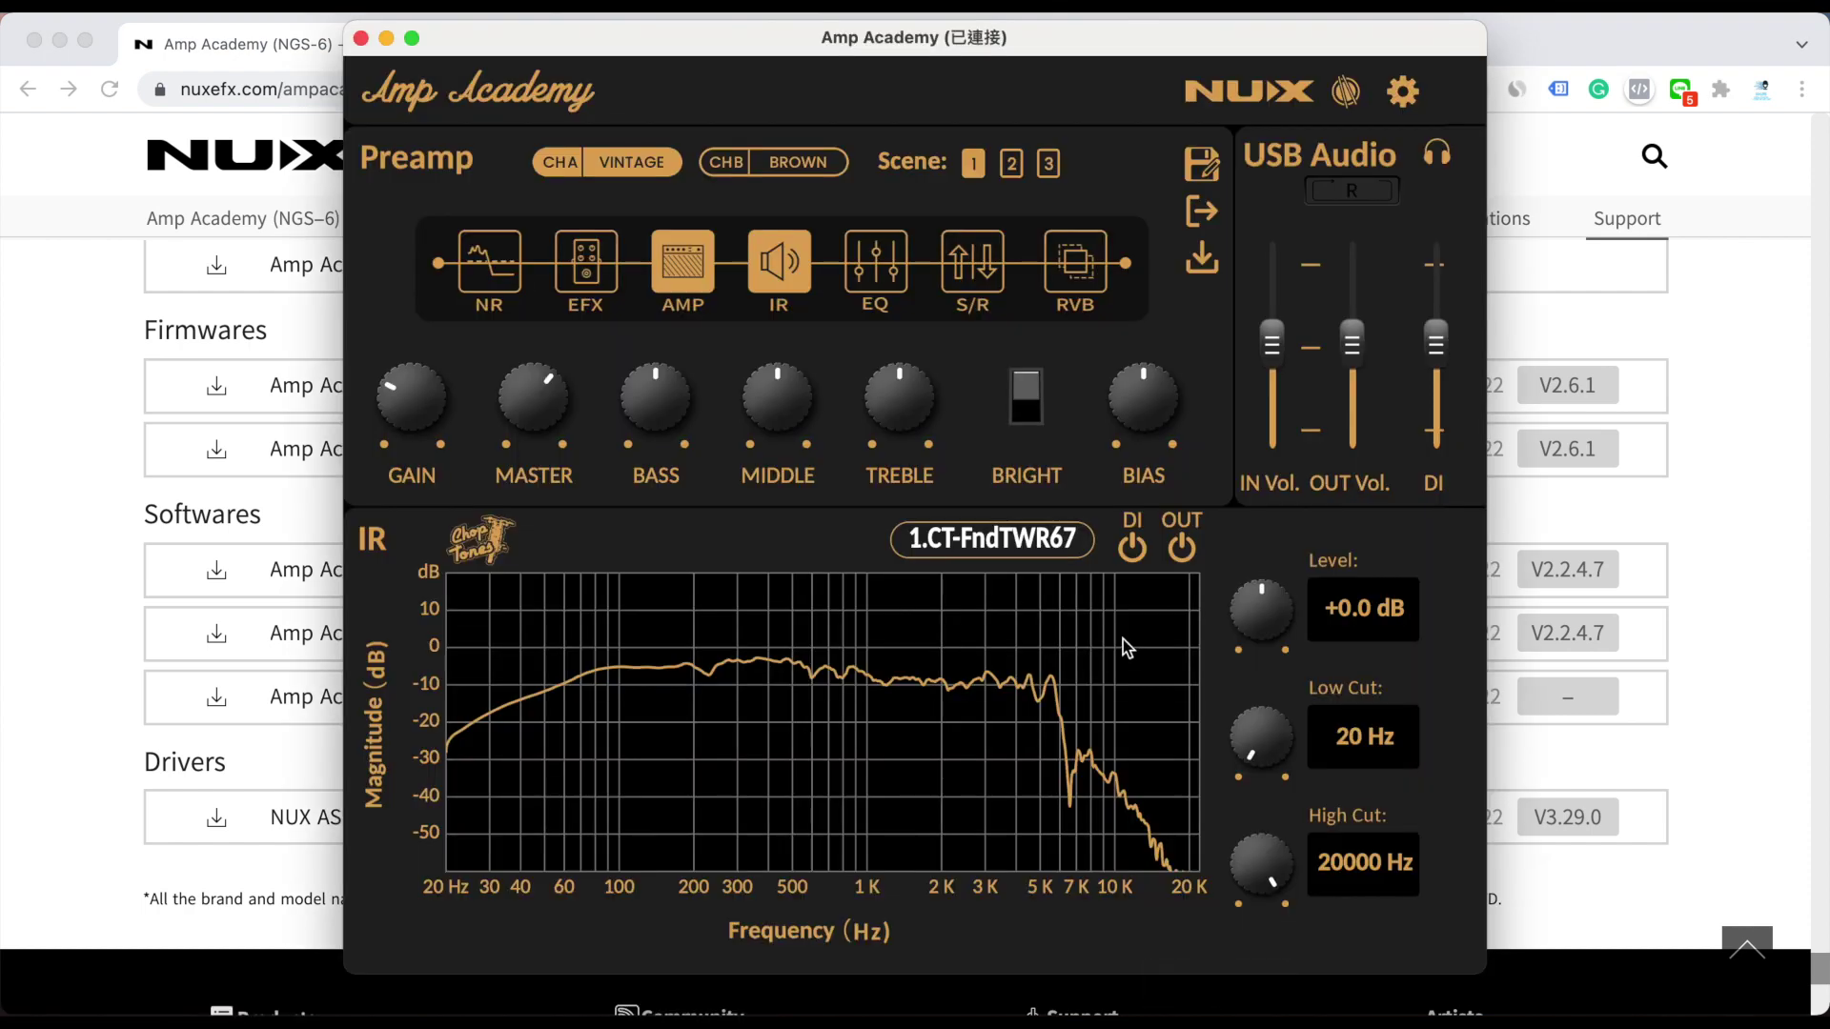
left_click(1028, 557)
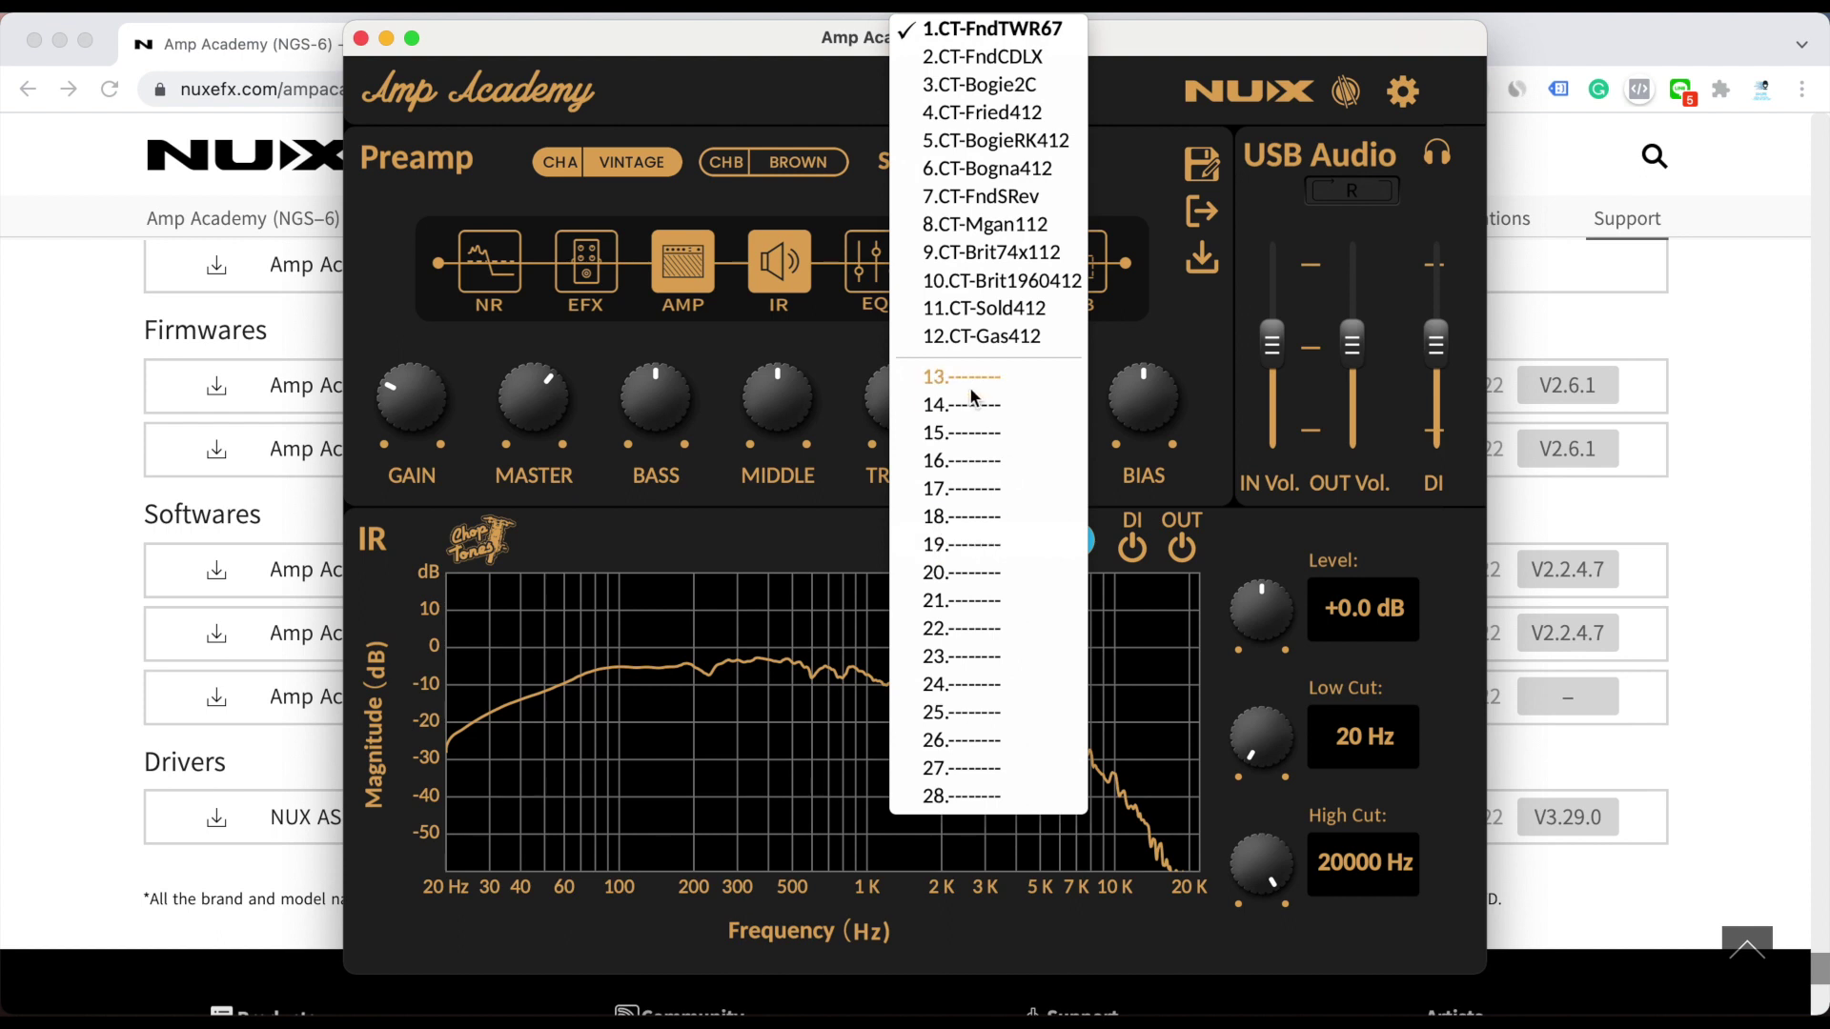
left_click(758, 562)
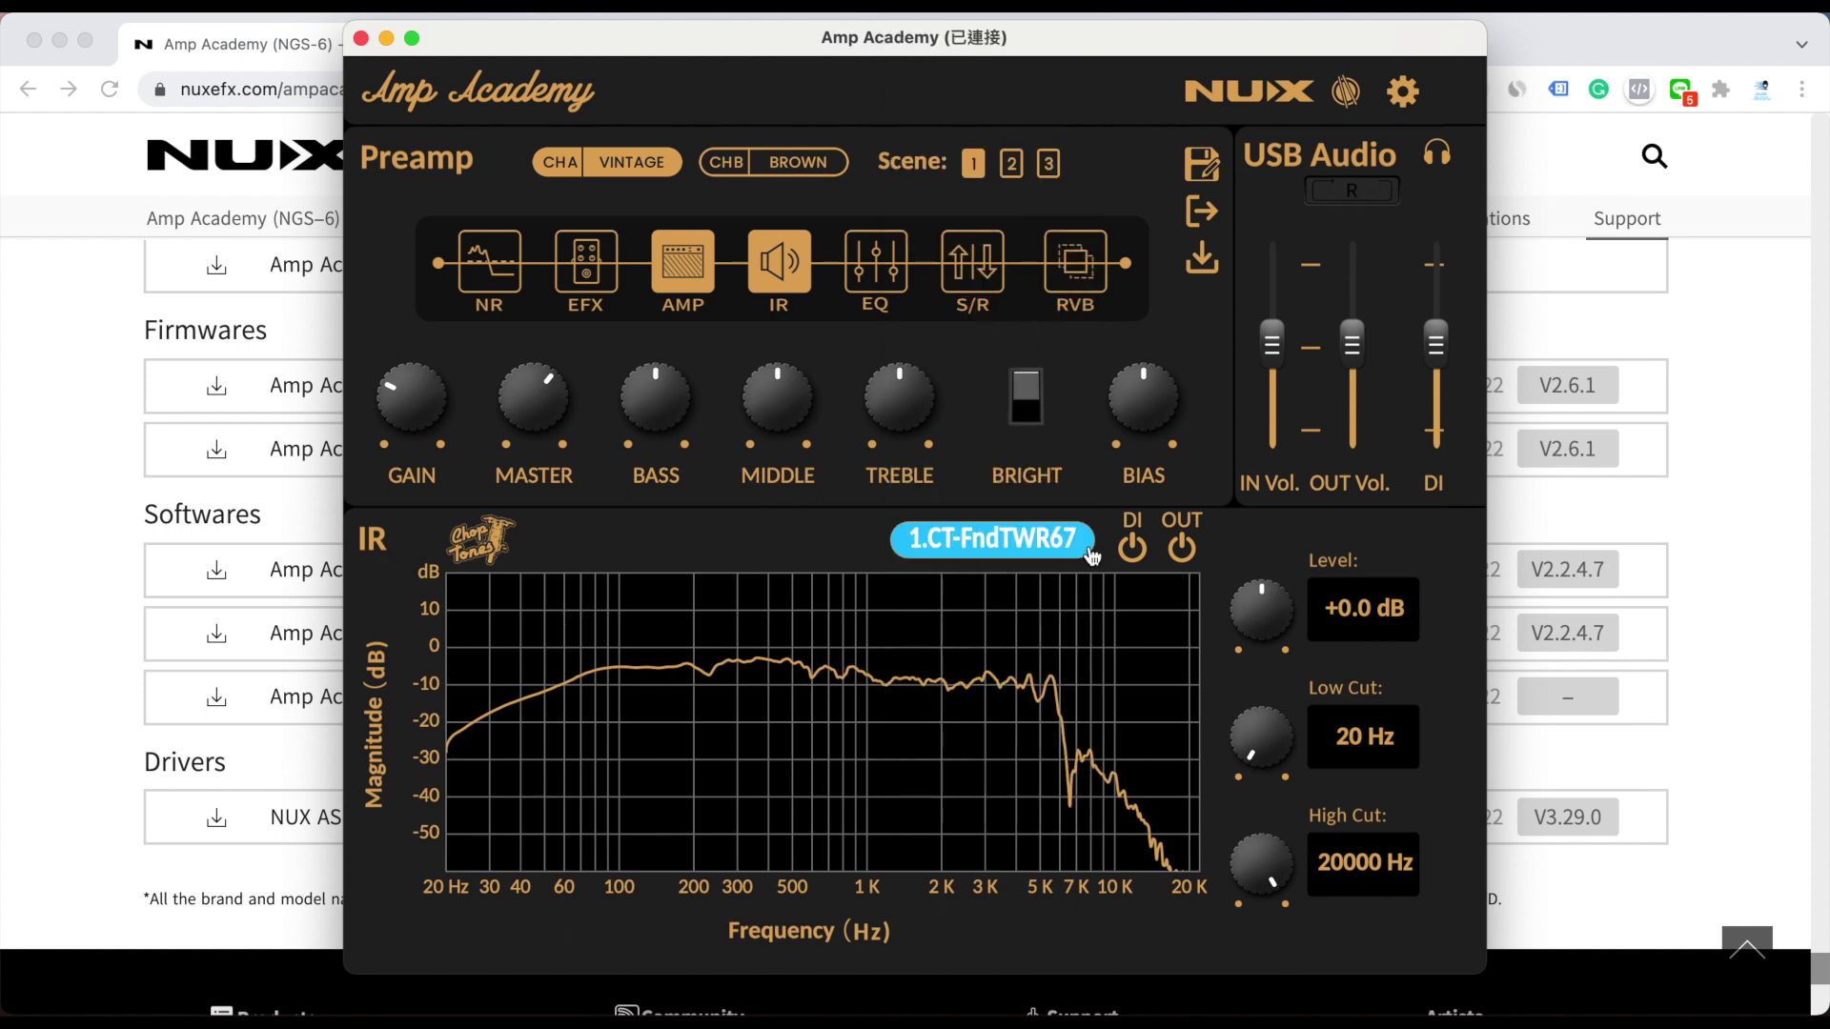
left_click(1005, 547)
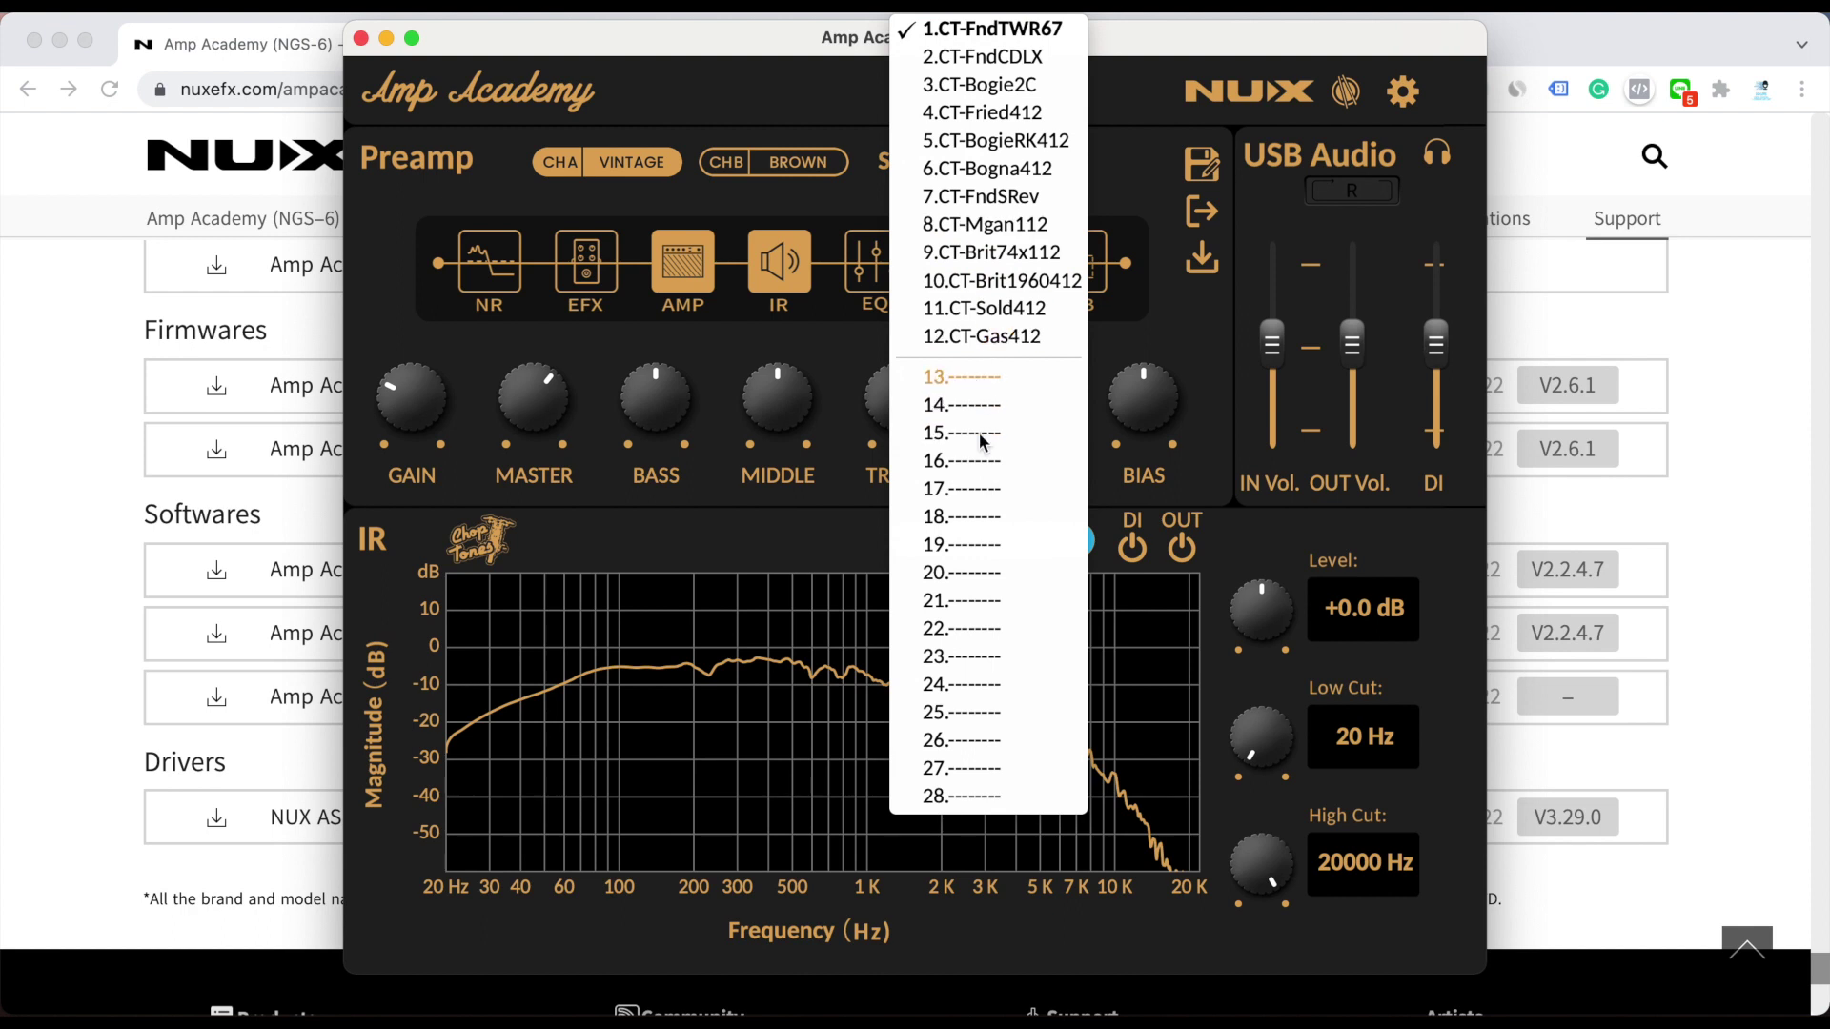
left_click(984, 378)
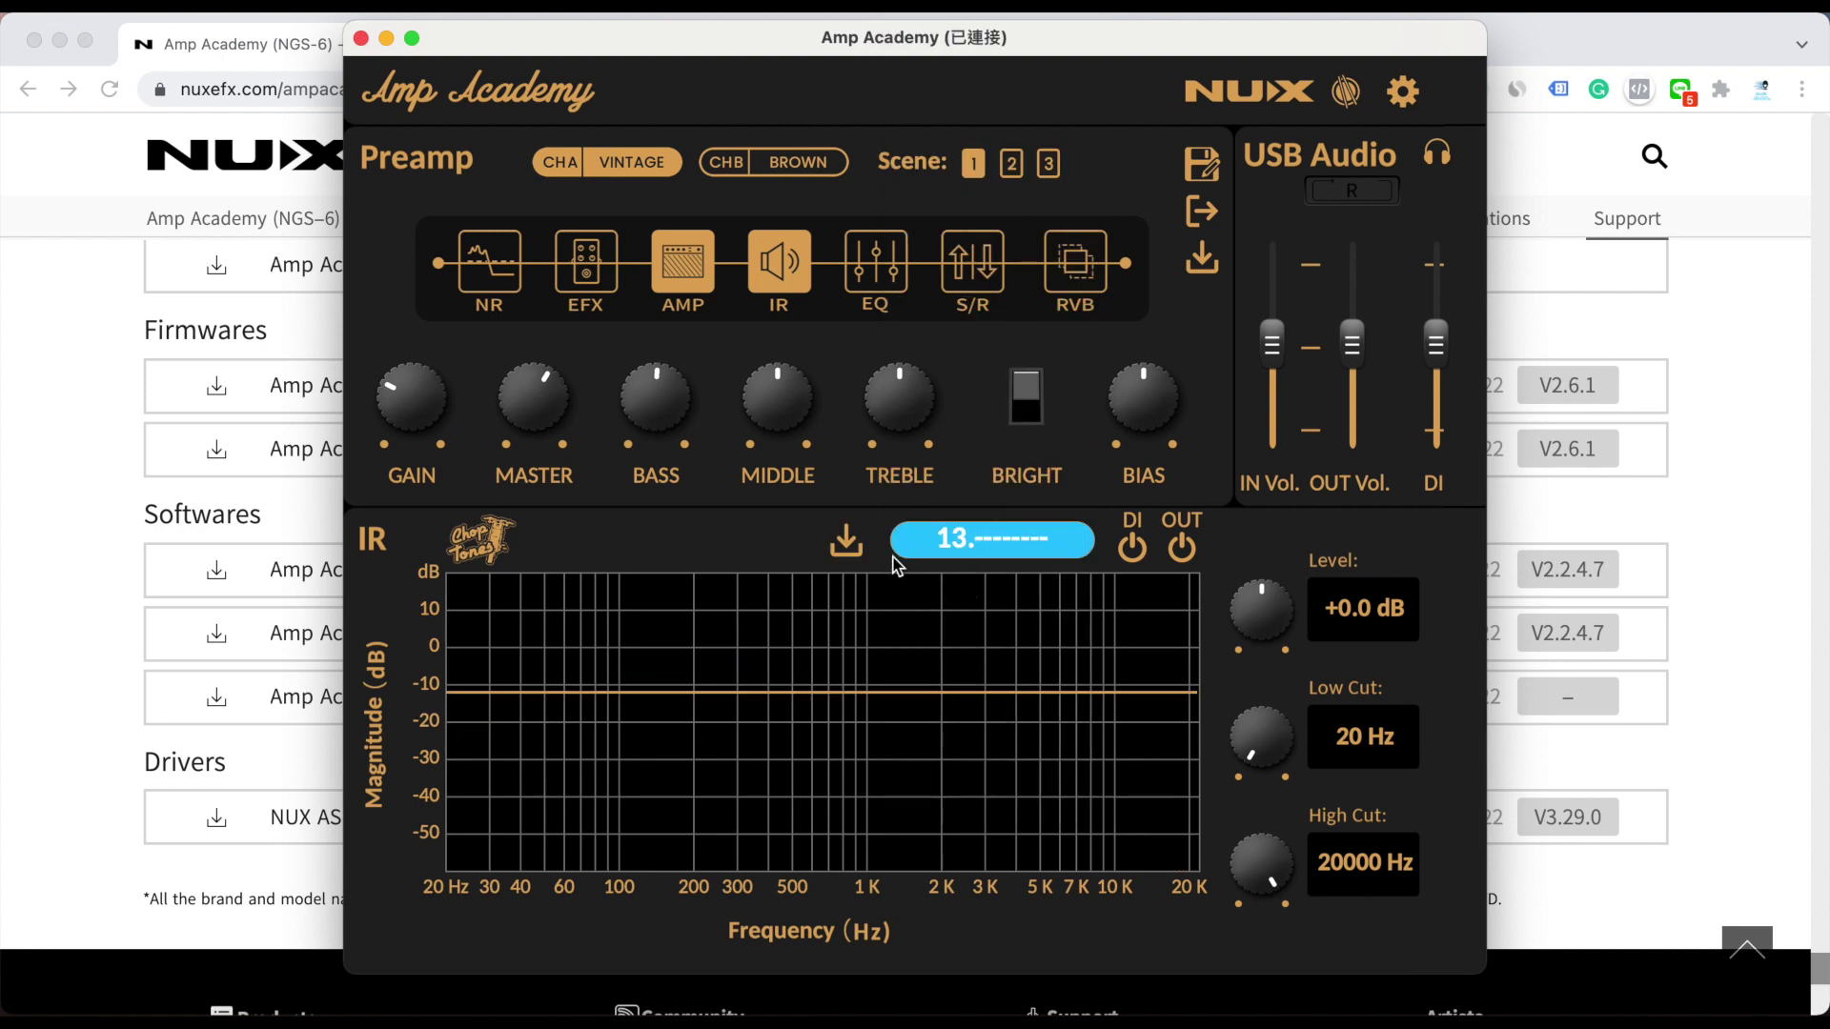
left_click(846, 545)
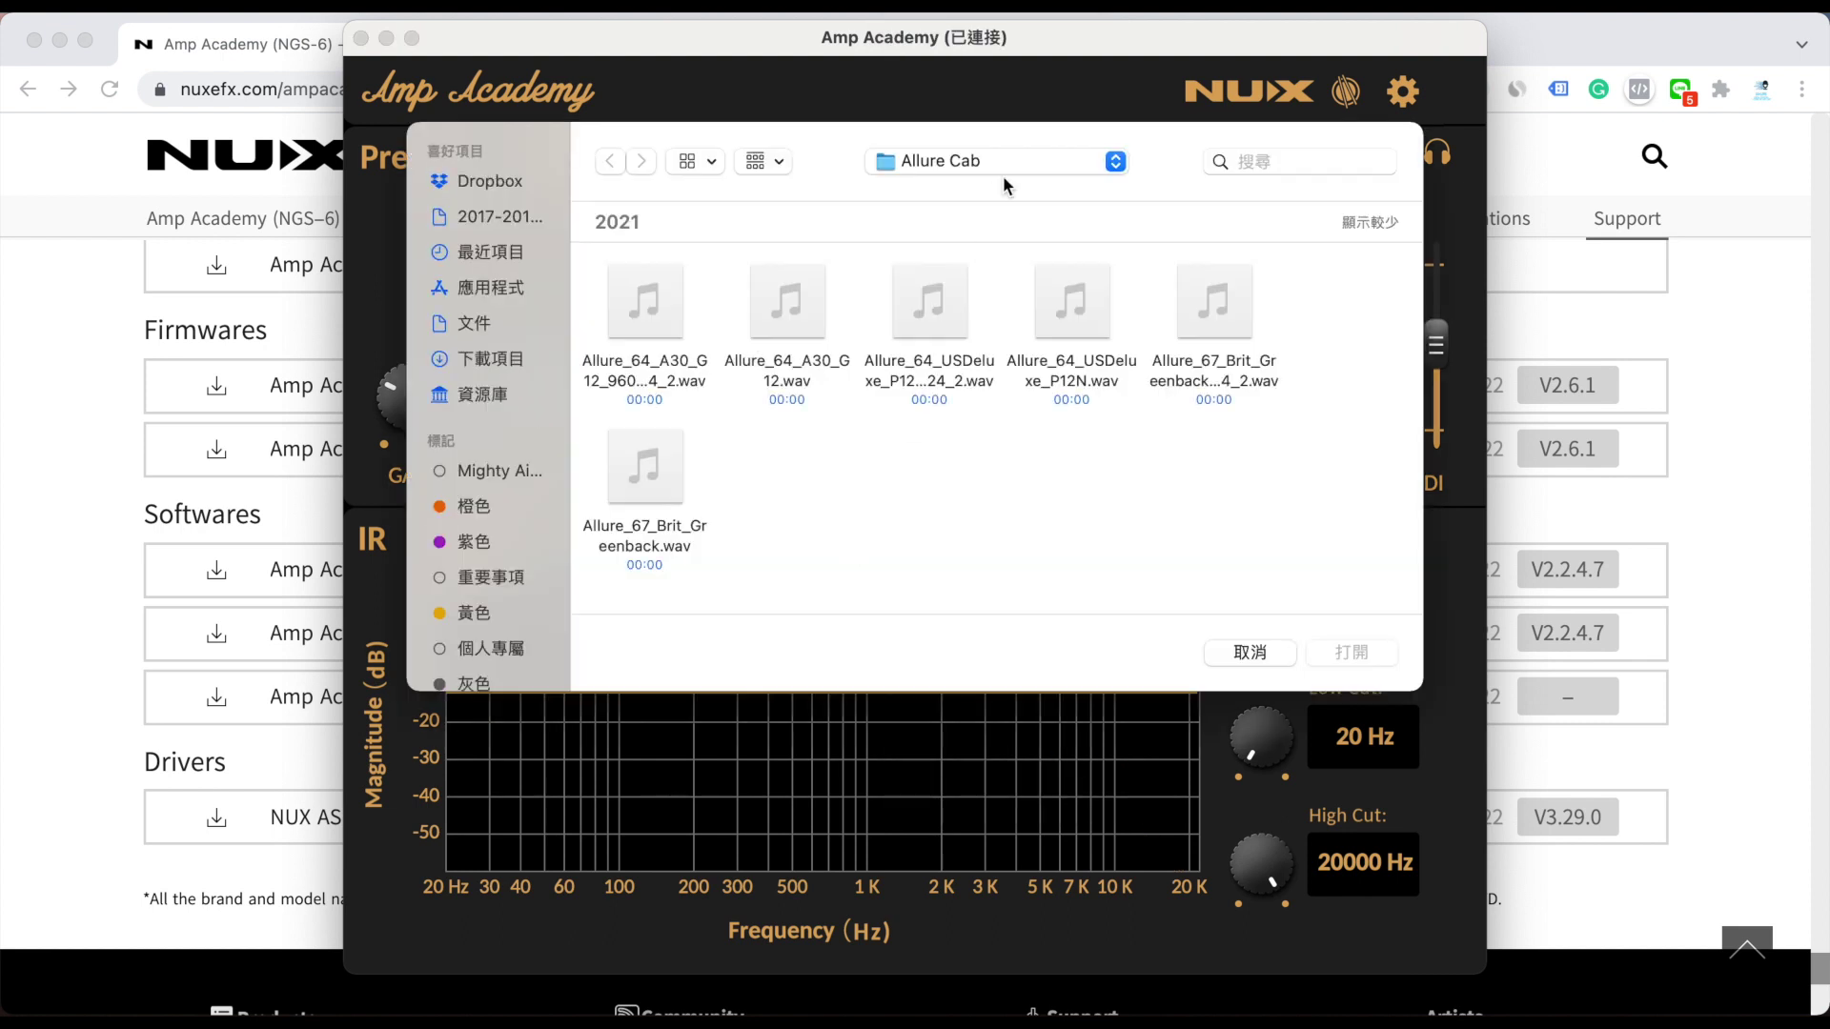
Navigate to the NUX_AmpAcademy_FactoryIRs folder and load A212.wav into slot 13
left_click(1001, 171)
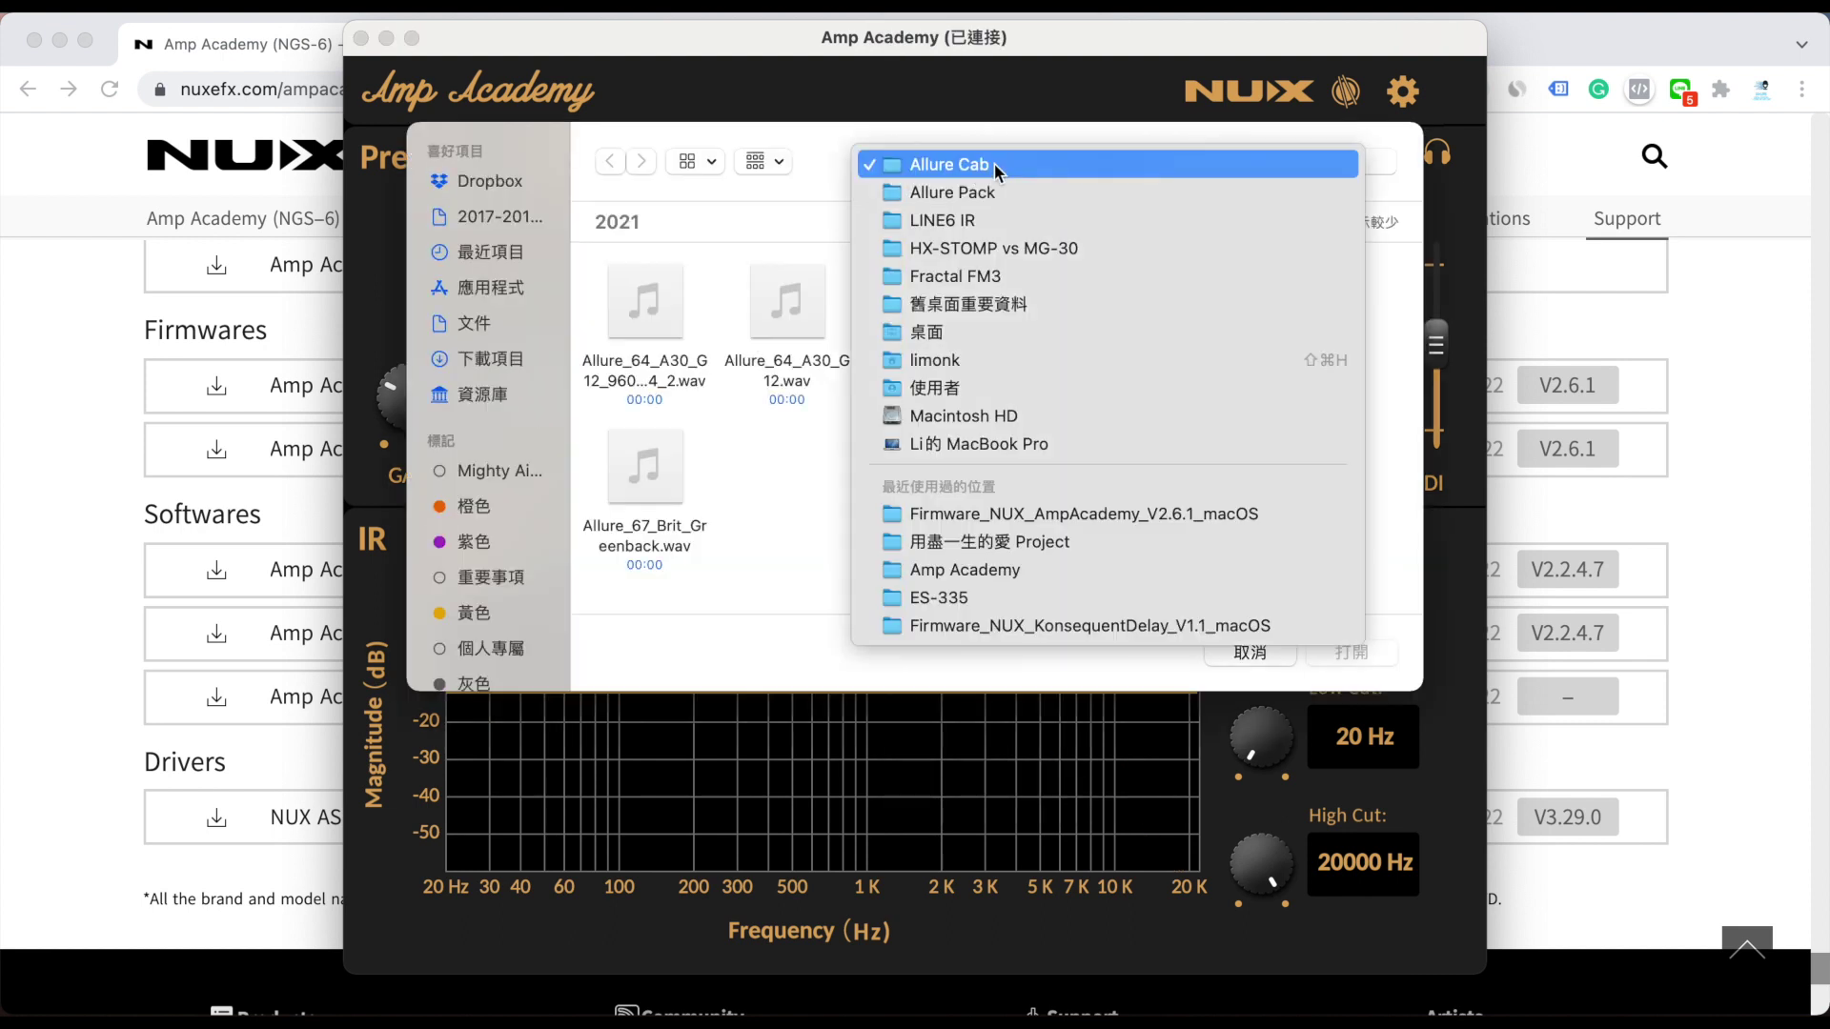
left_click(1055, 570)
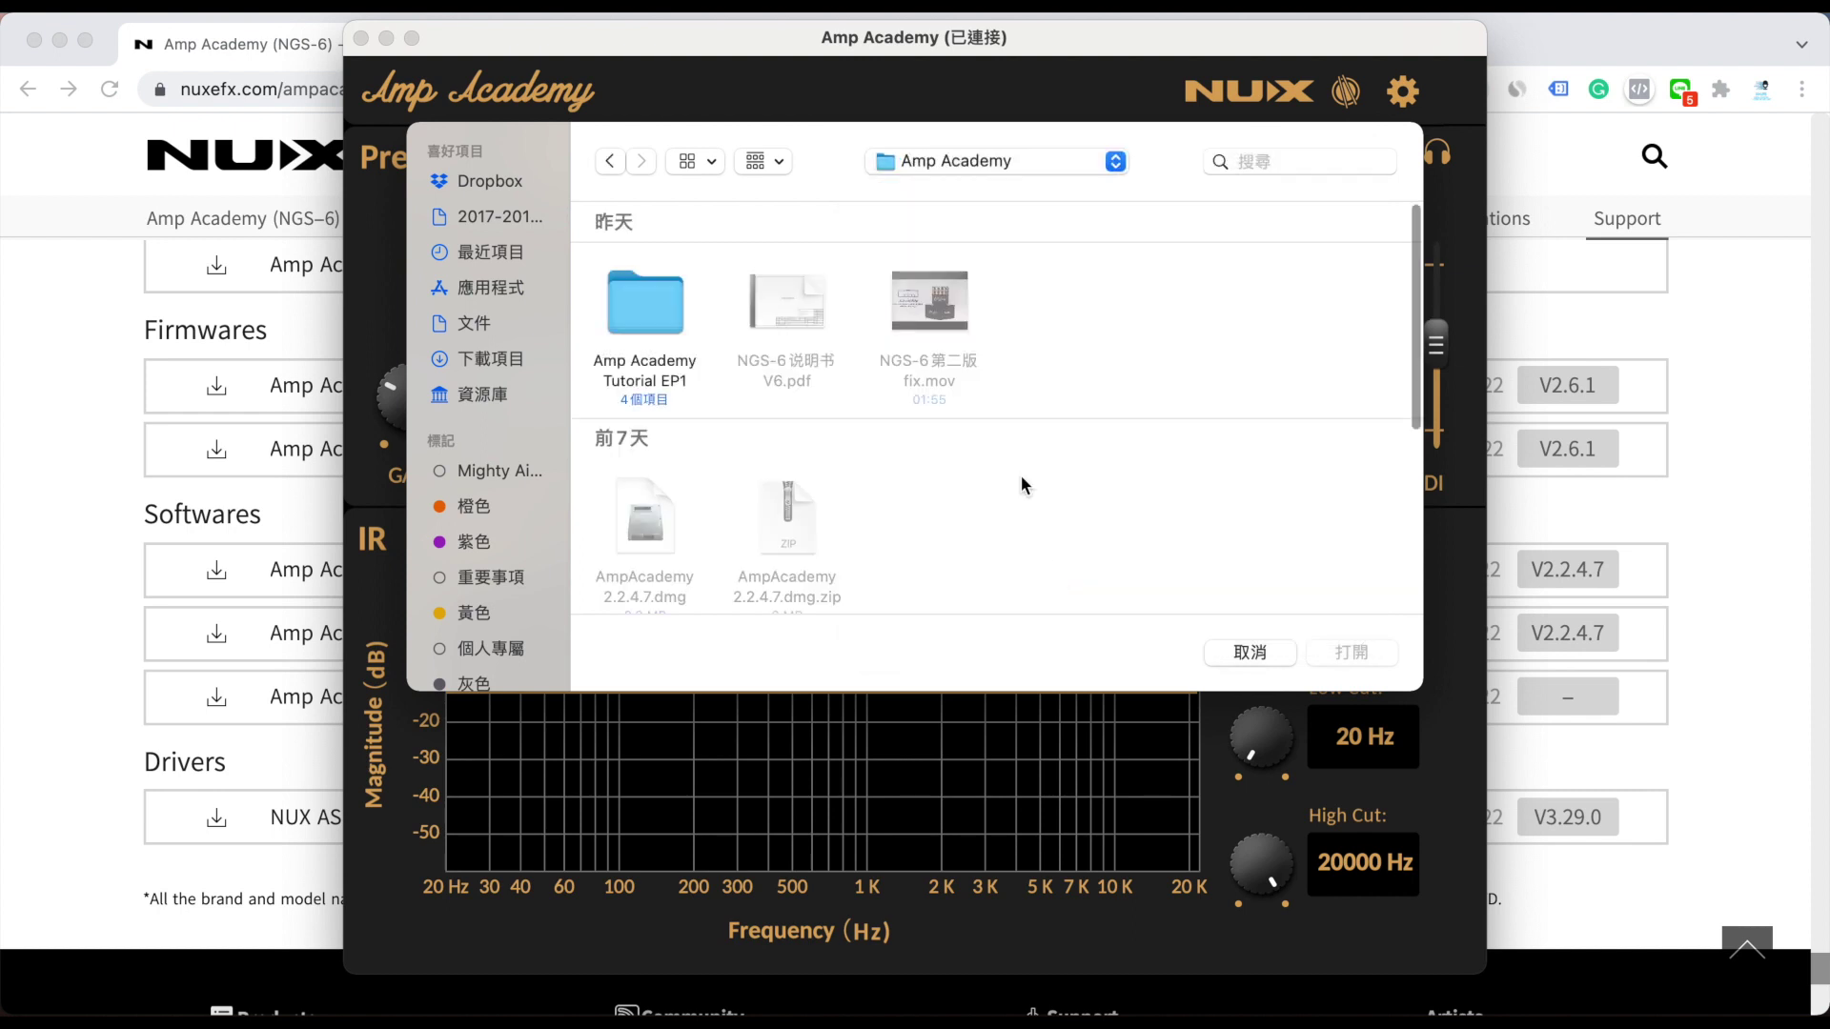
double_click(654, 292)
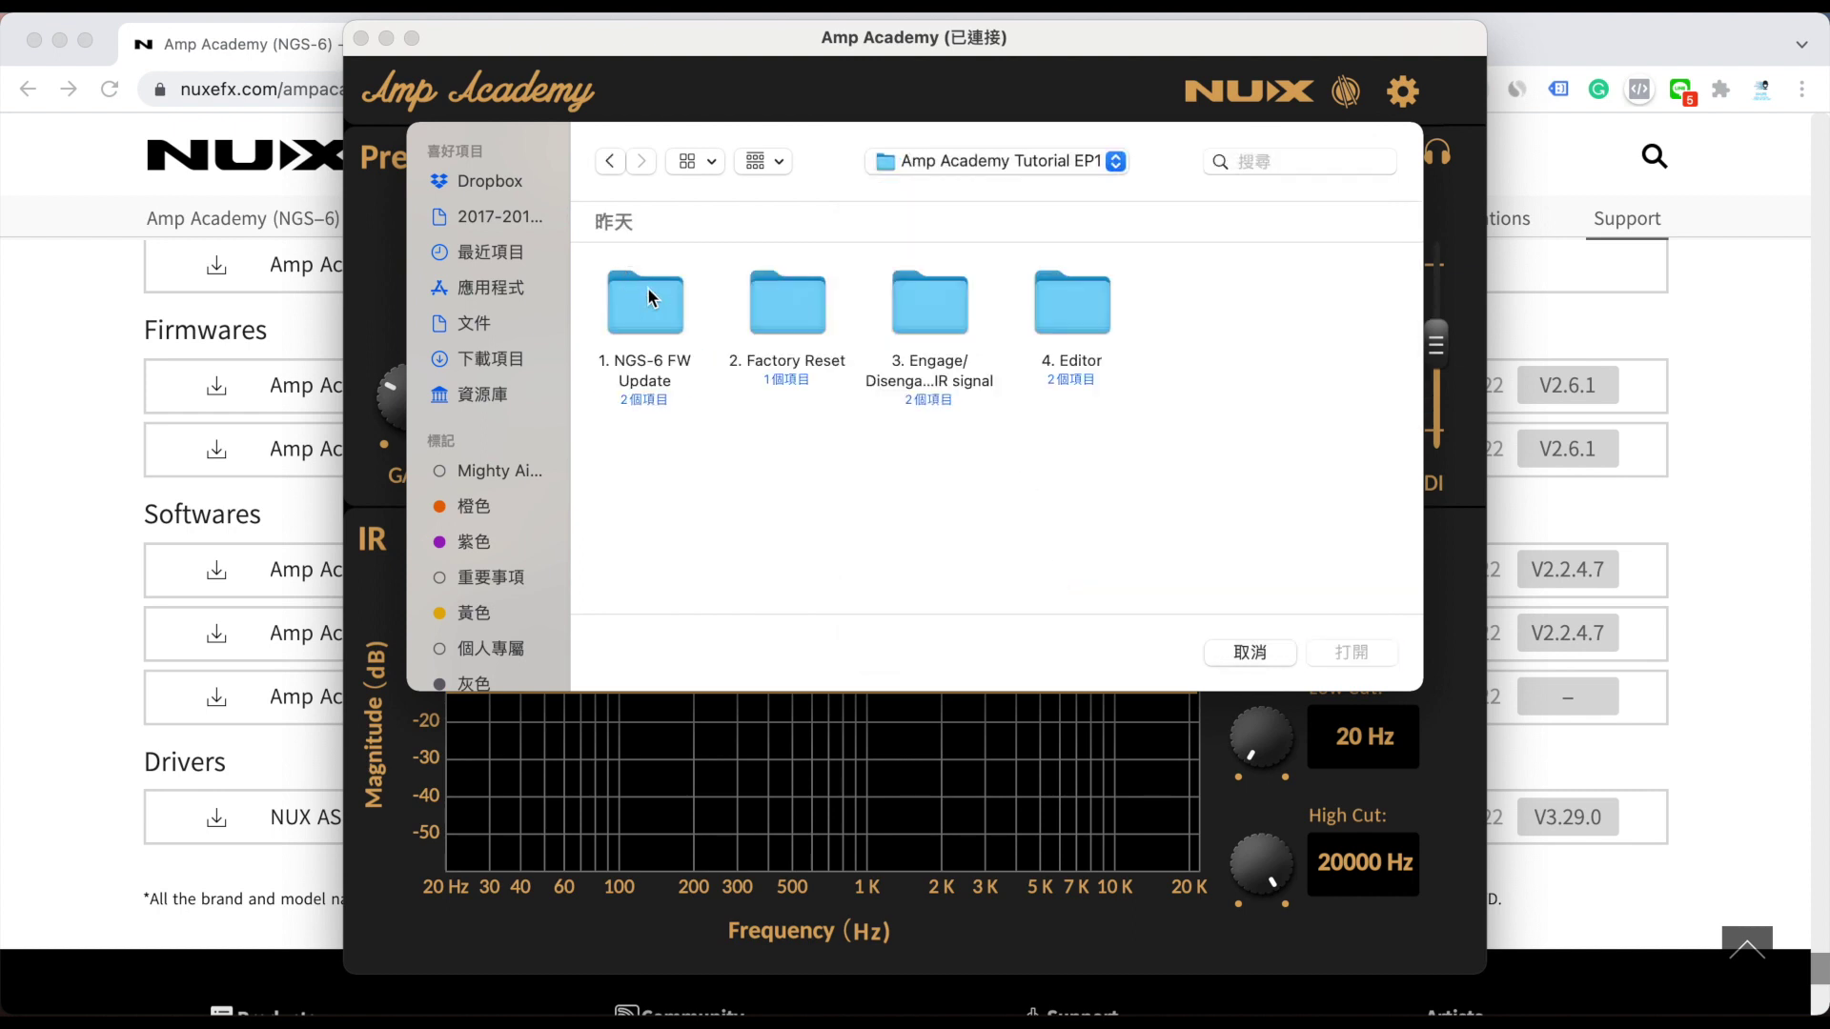
double_click(1085, 314)
double_click(780, 314)
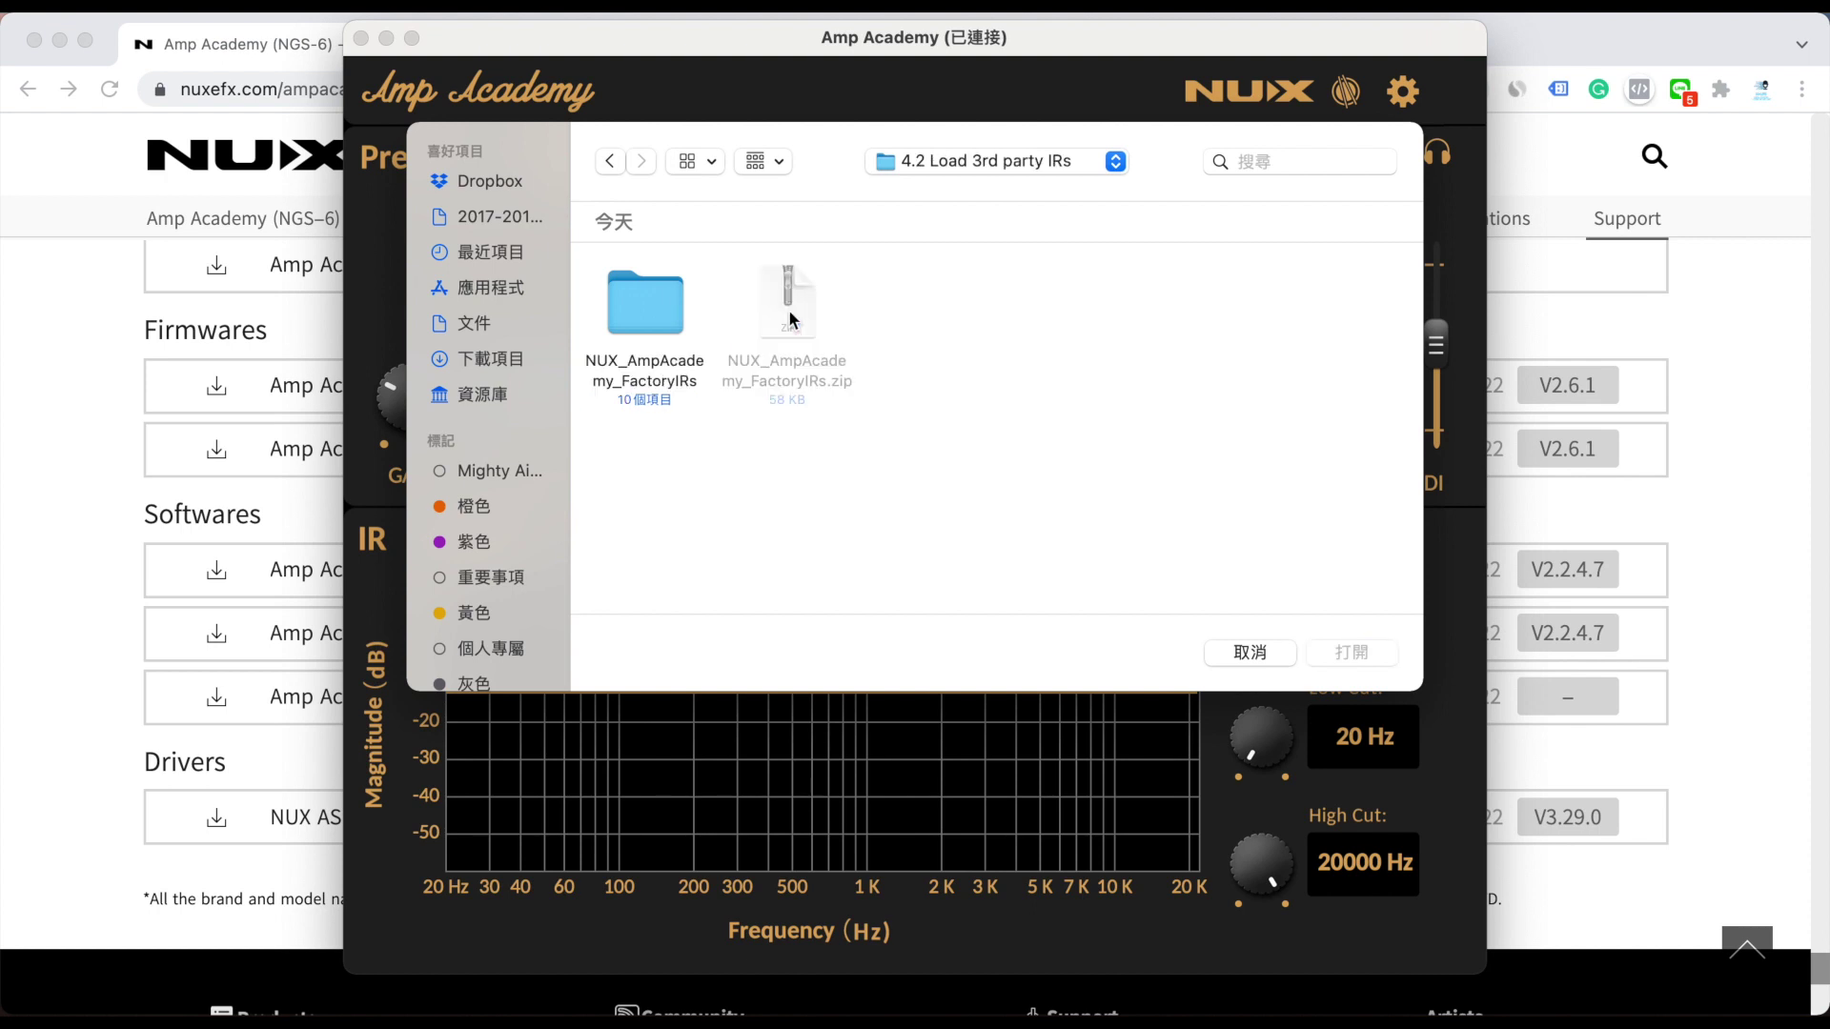
double_click(645, 314)
left_click(667, 313)
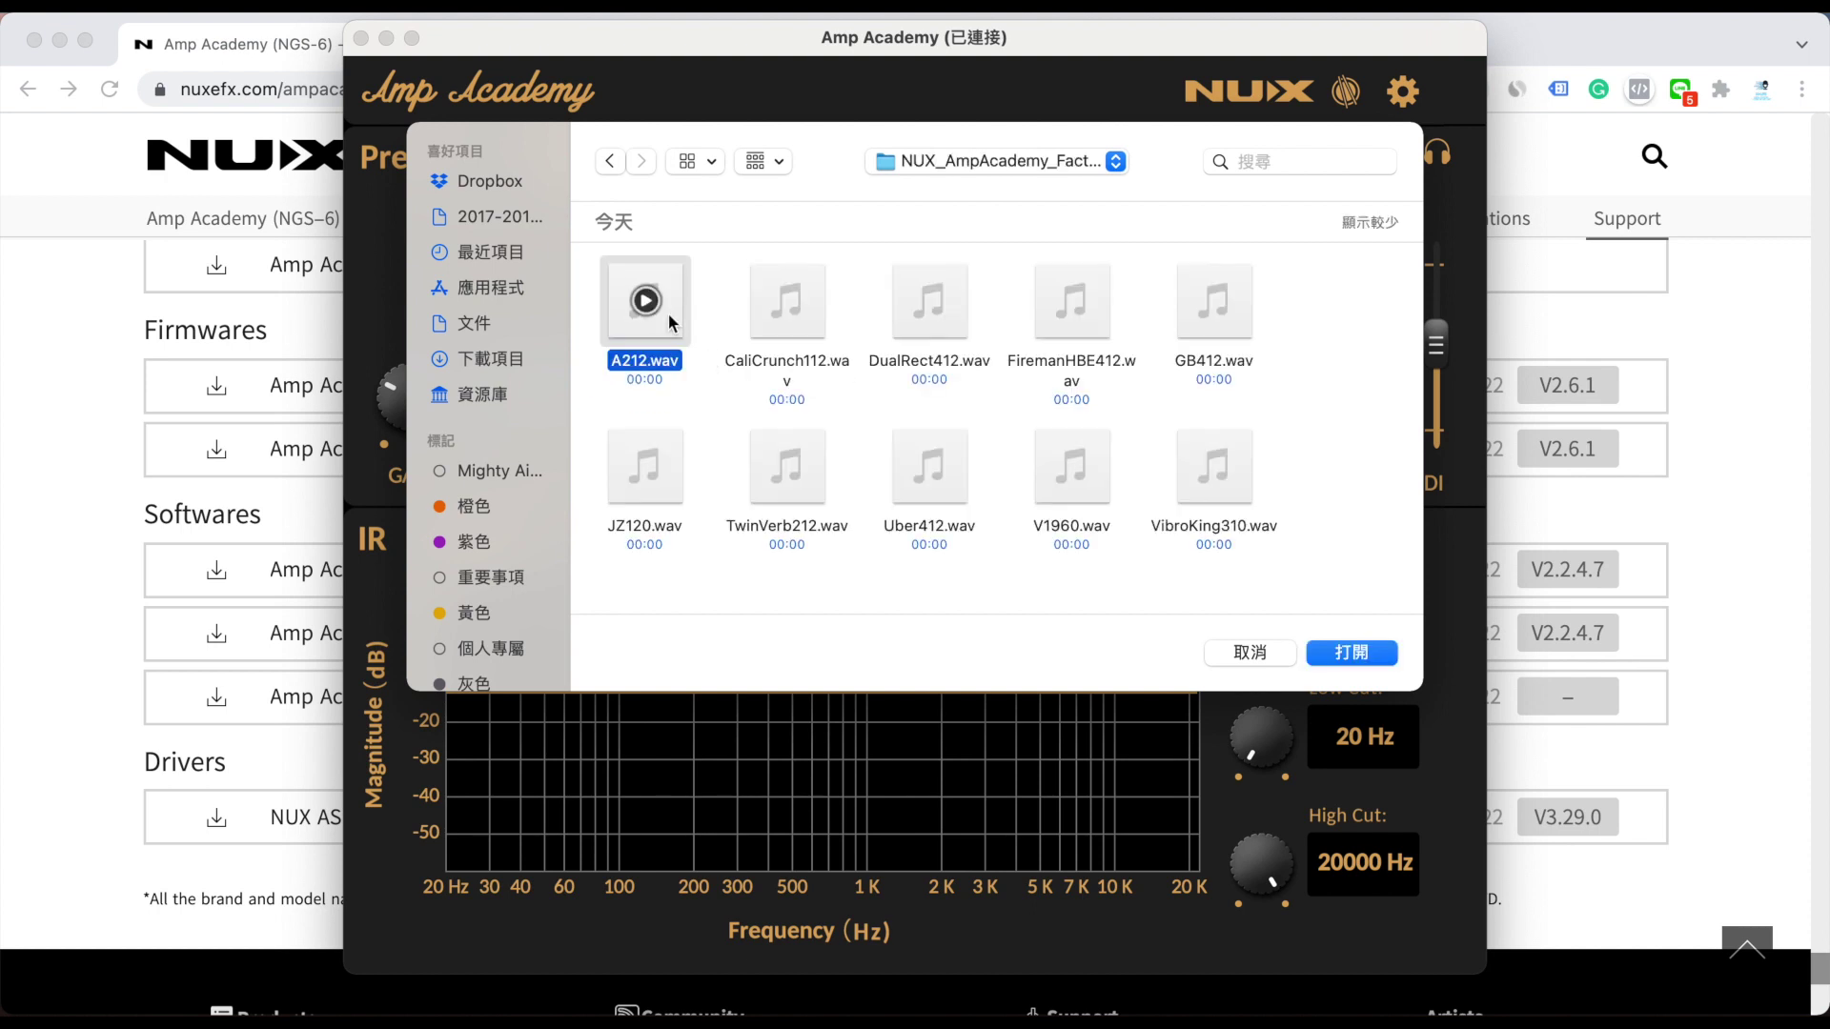
left_click(1354, 651)
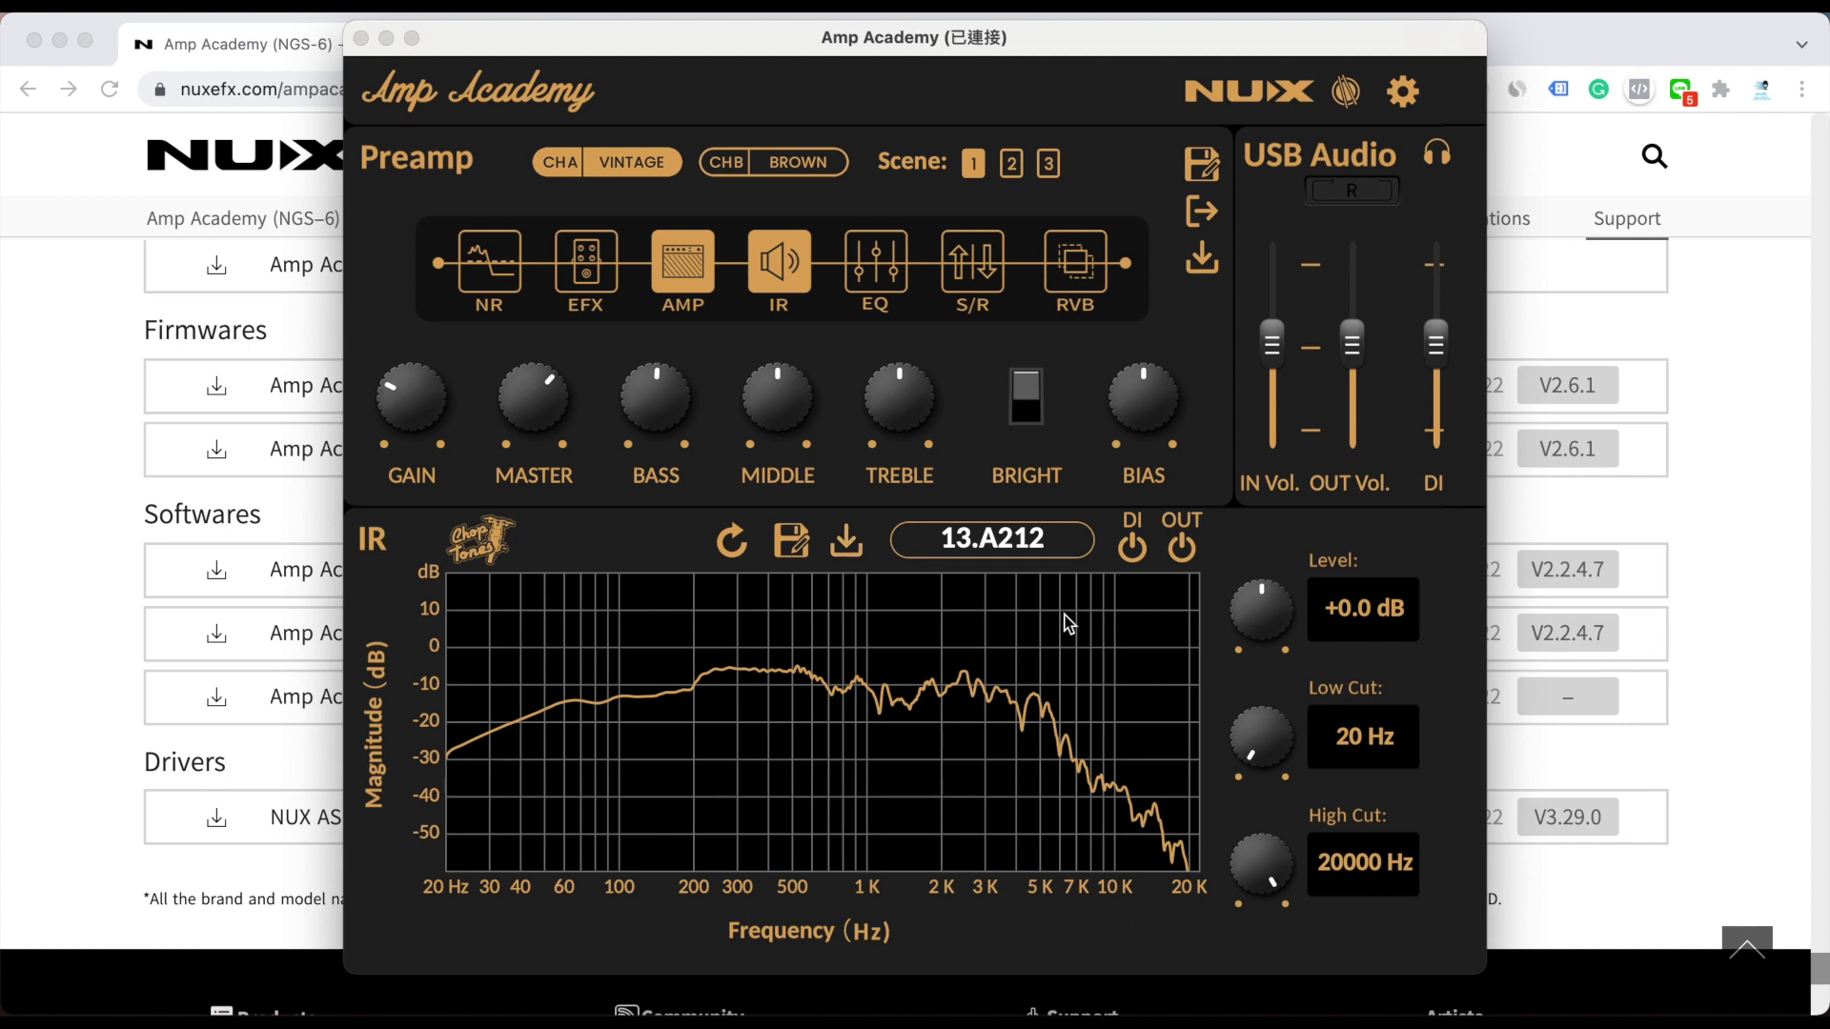
Load CaliCrunch112.wav into IR slot 14 and DualRect412.wav into slot 15
left_click(1003, 553)
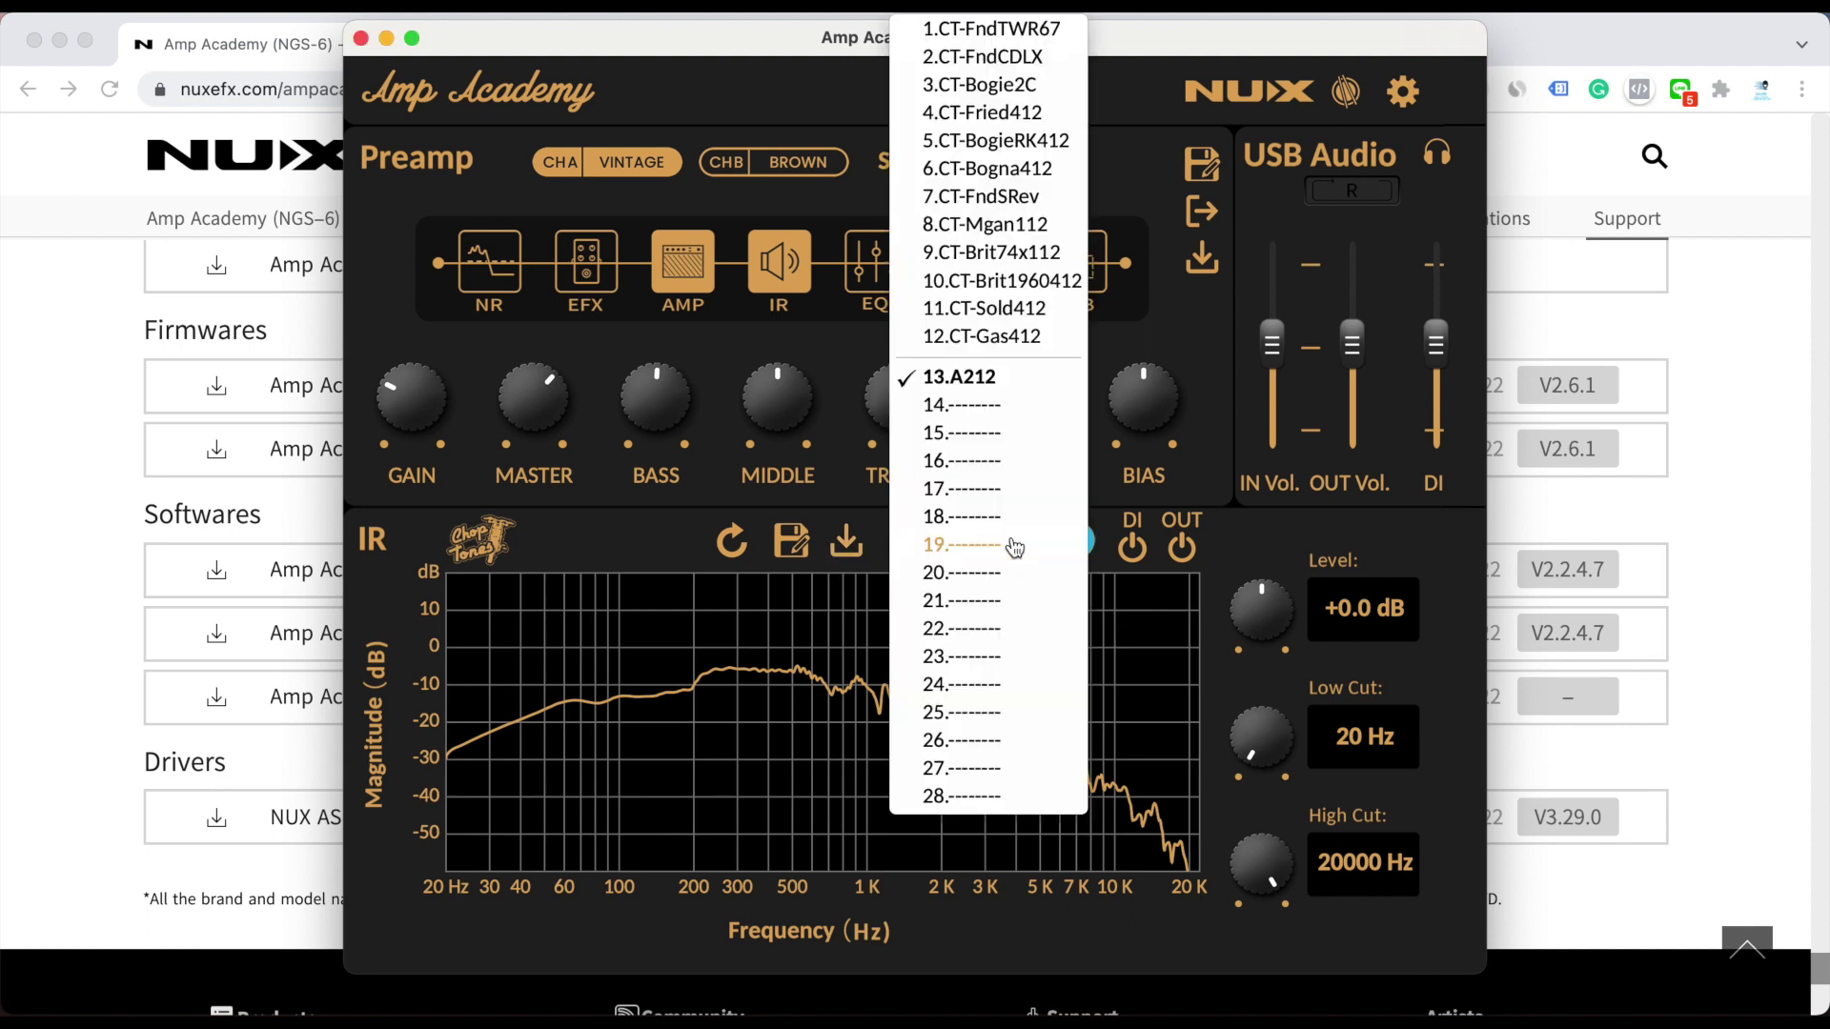
left_click(974, 410)
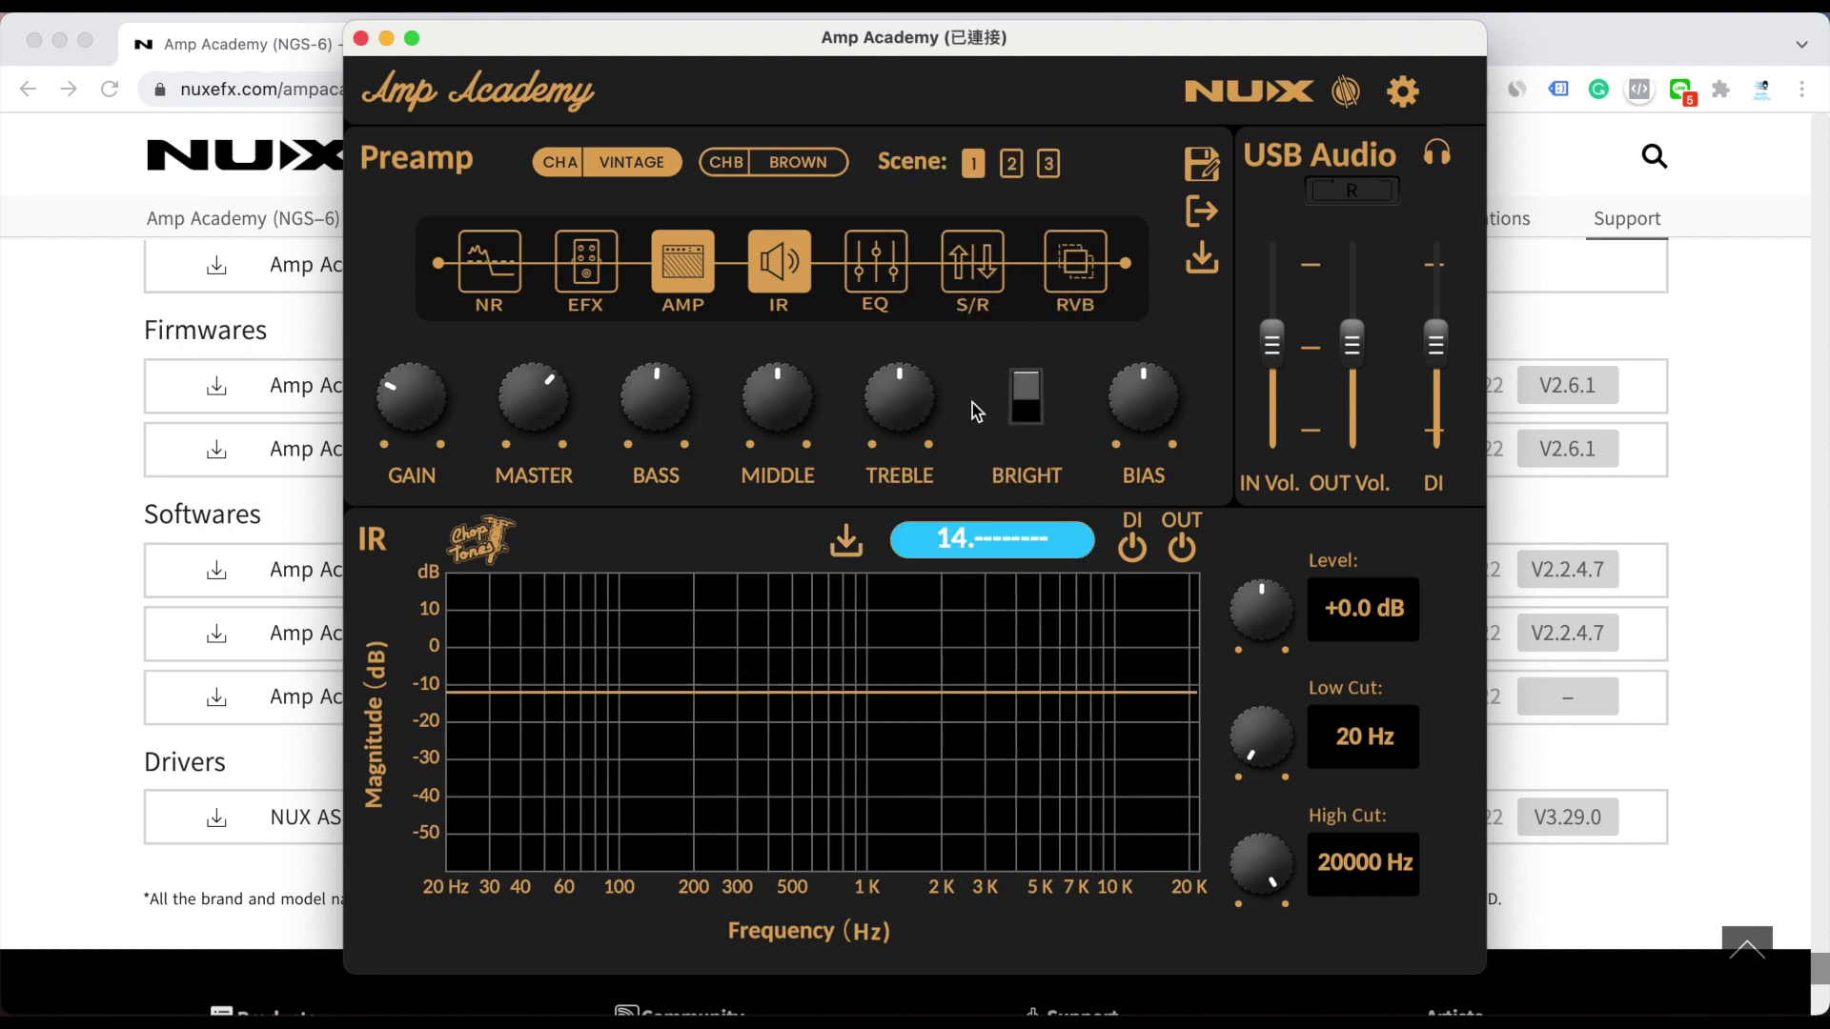
left_click(845, 560)
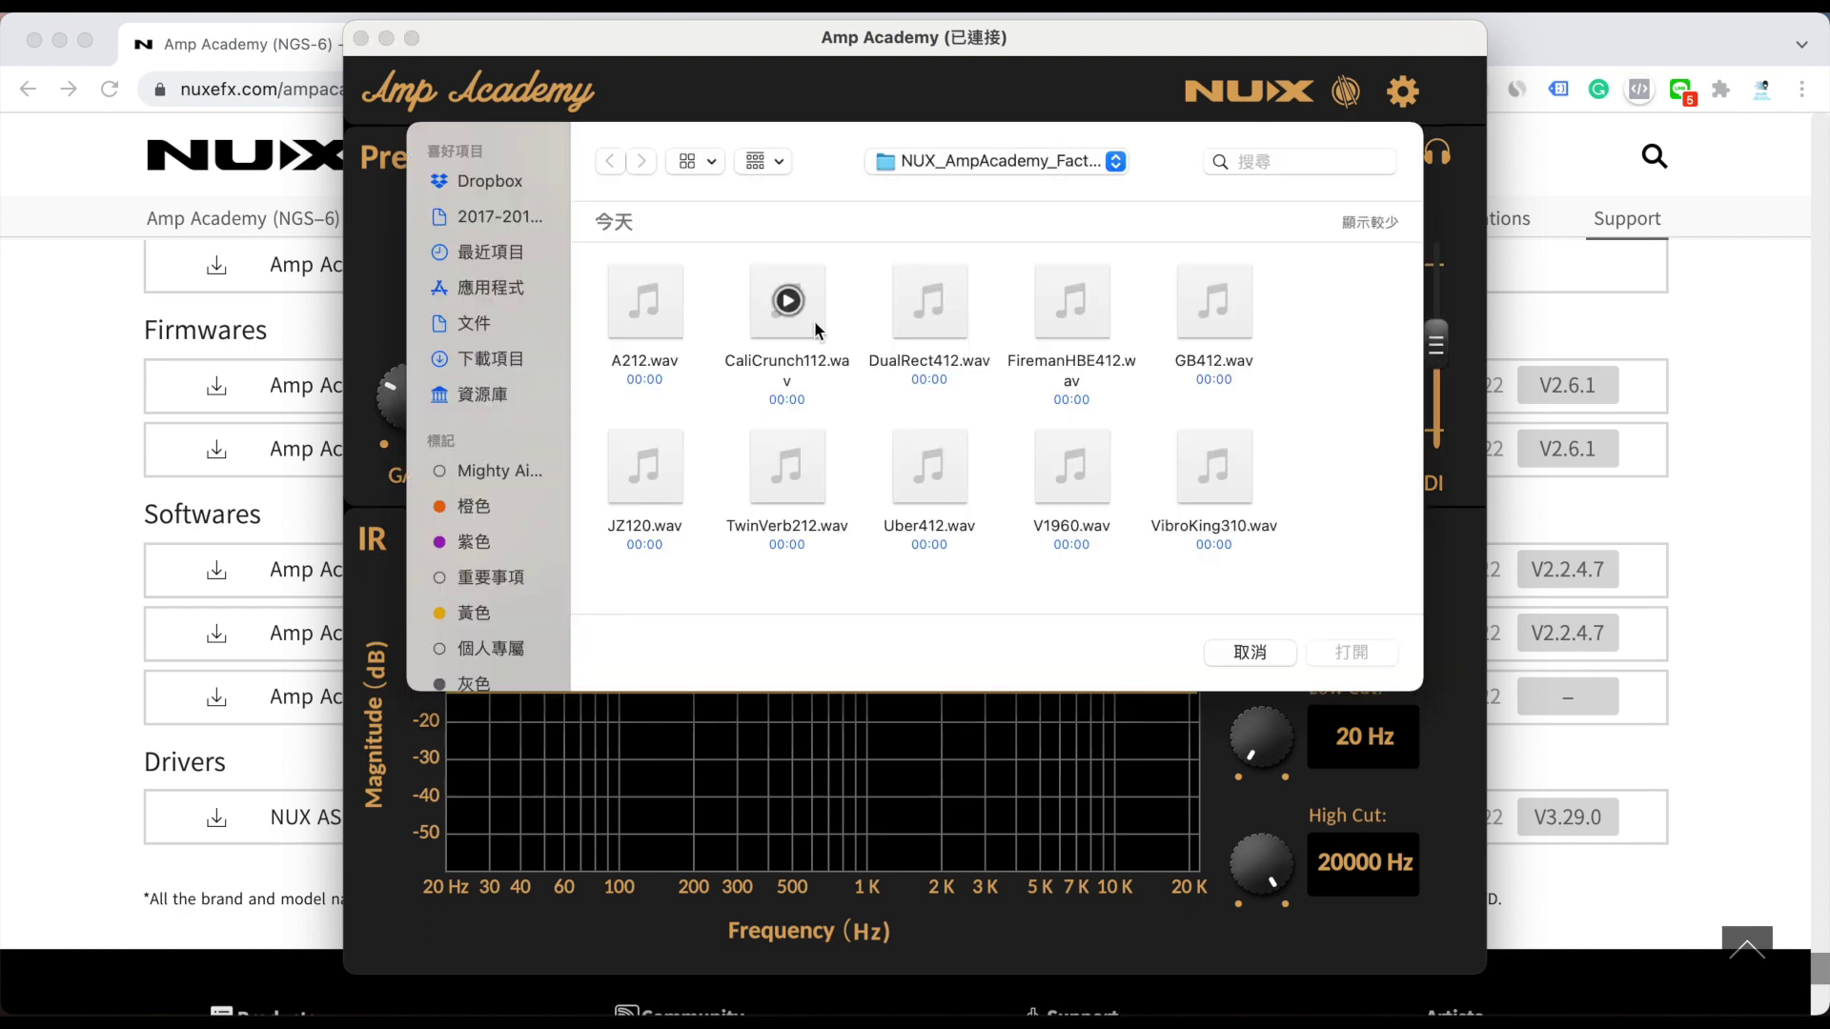
left_click(786, 301)
left_click(1351, 652)
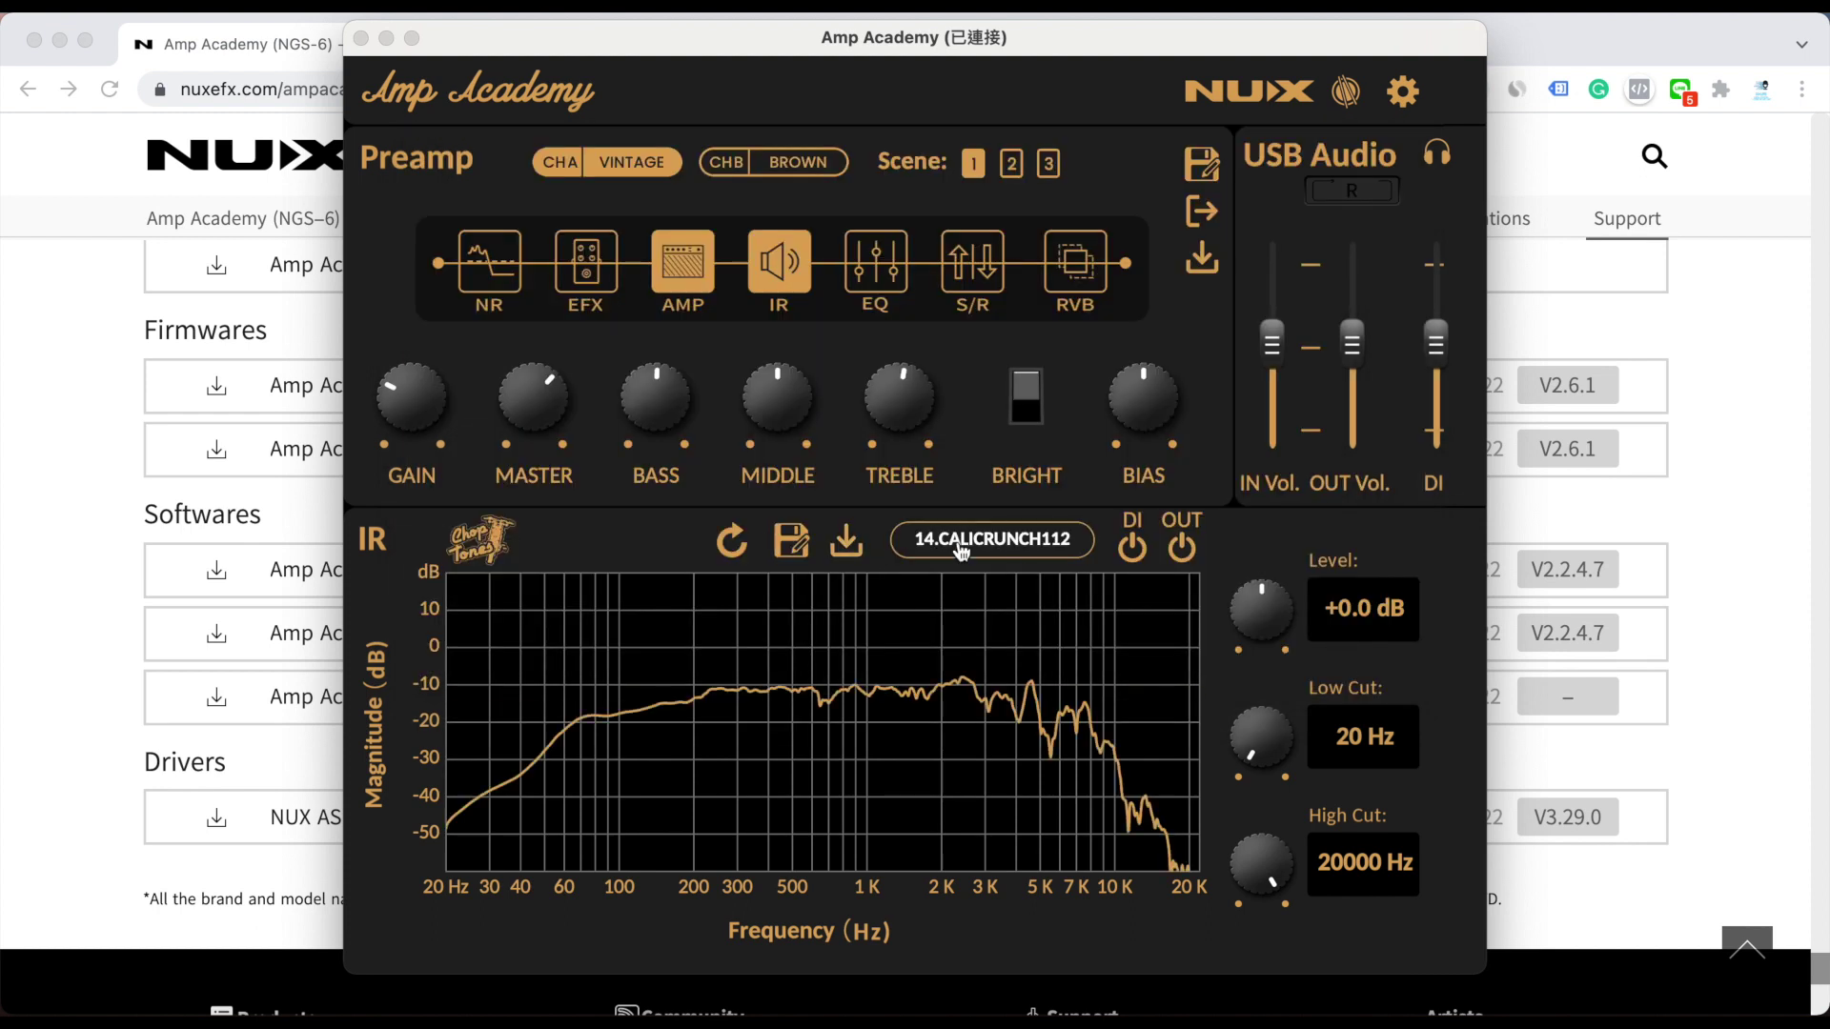
left_click(963, 551)
left_click(963, 434)
left_click(845, 541)
left_click(931, 303)
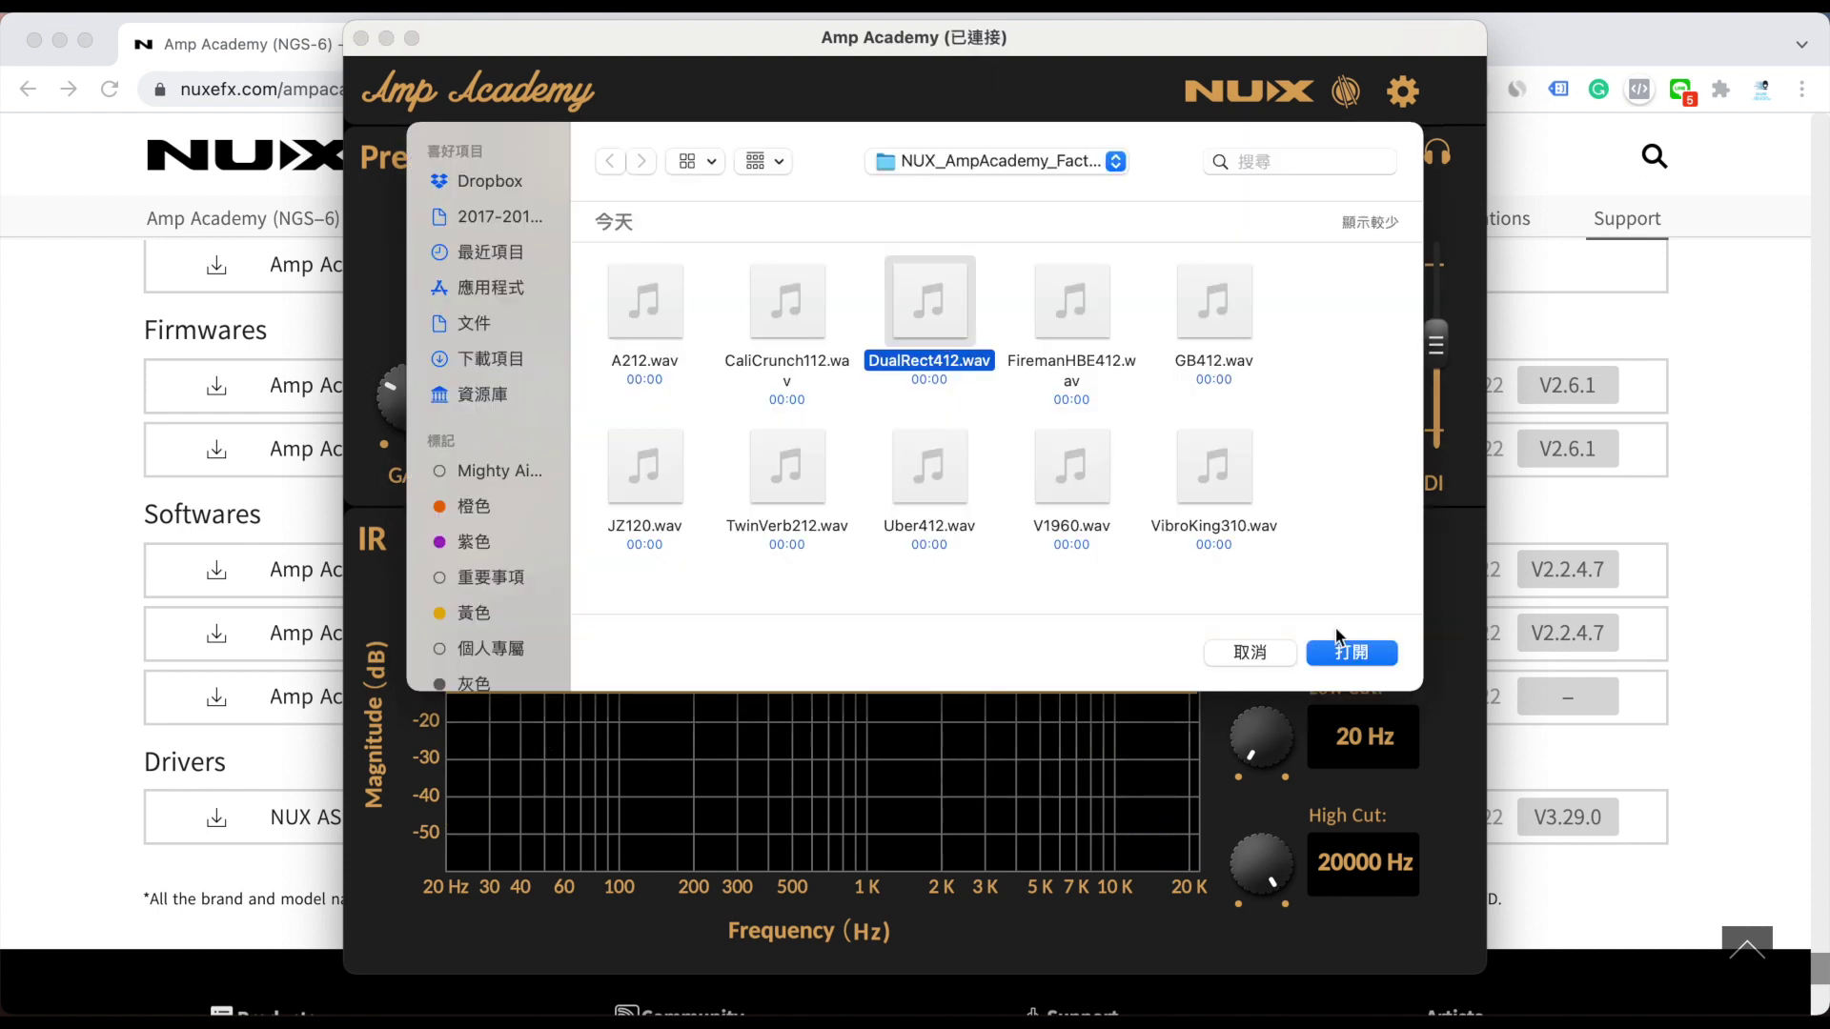
left_click(1351, 652)
Load FiremanHBE412.wav into slot 16 and GB412.wav into slot 17
left_click(967, 541)
left_click(965, 471)
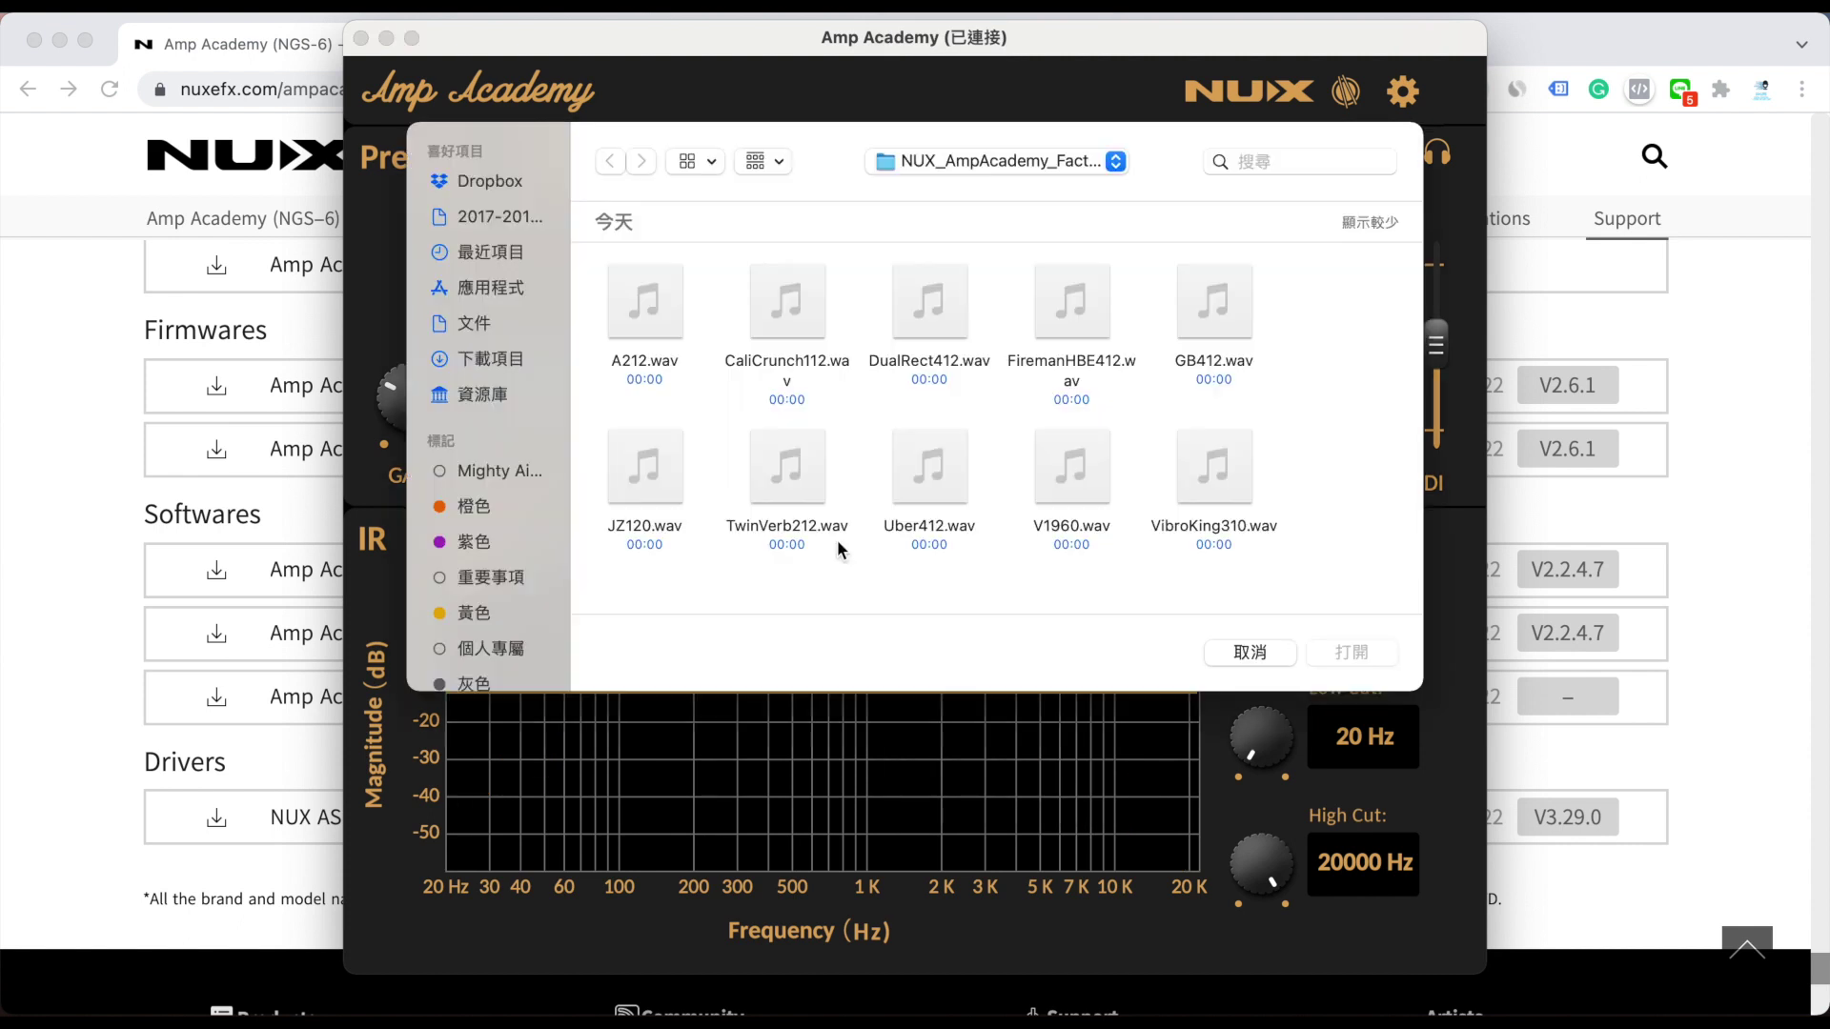
double_click(1100, 328)
left_click(991, 538)
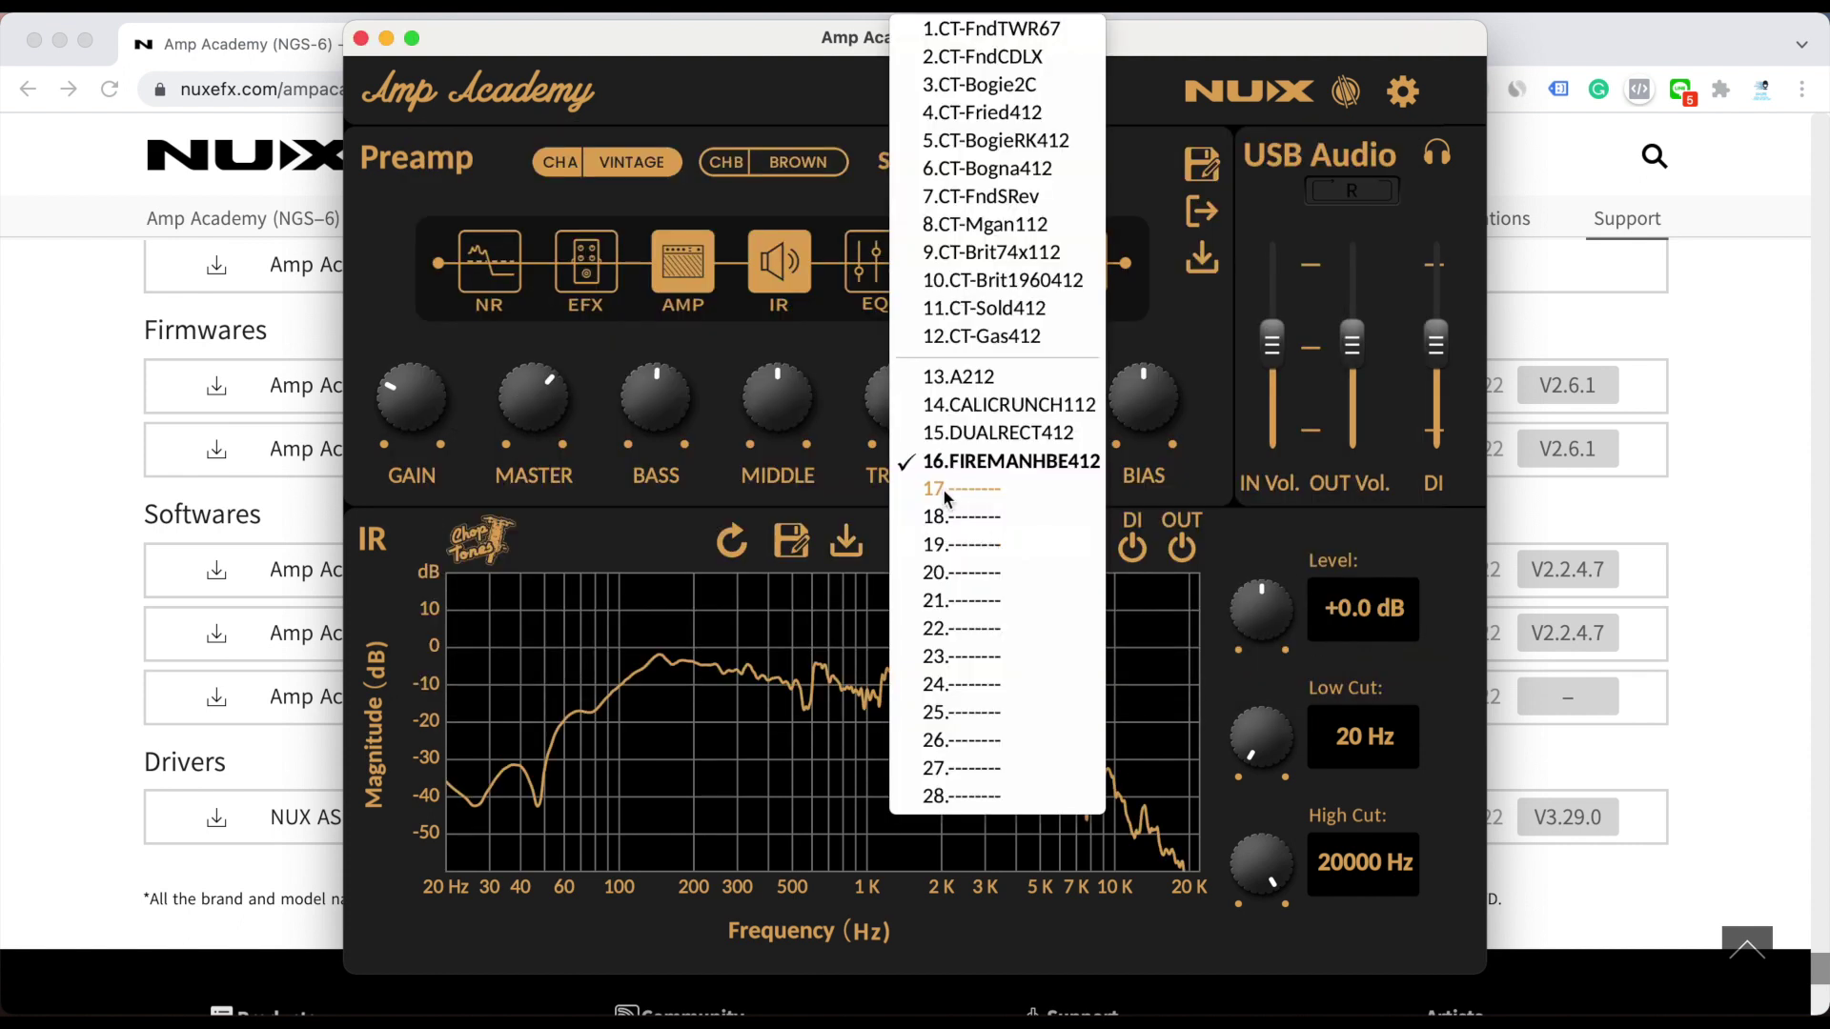
left_click(941, 488)
left_click(844, 543)
left_click(1208, 306)
left_click(1357, 645)
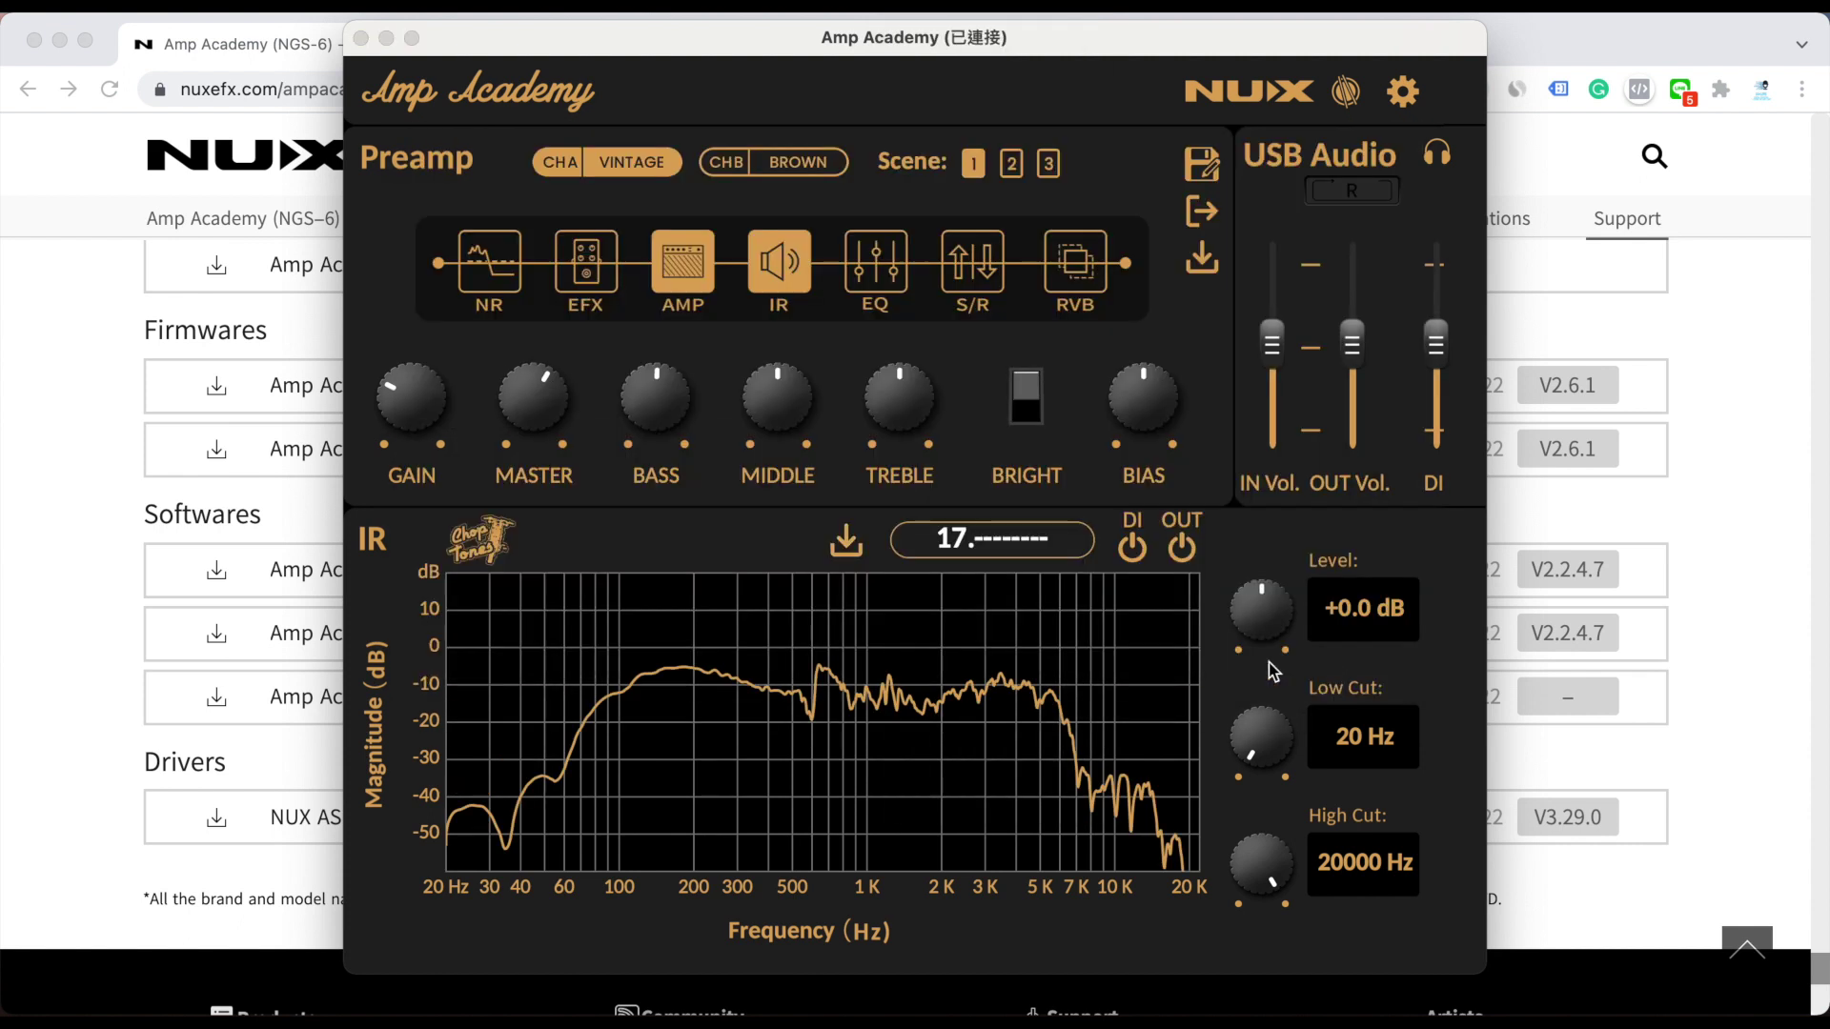
Load JZ120.wav into slot 18 and TwinVerb212.wav into slot 19
left_click(984, 541)
left_click(962, 517)
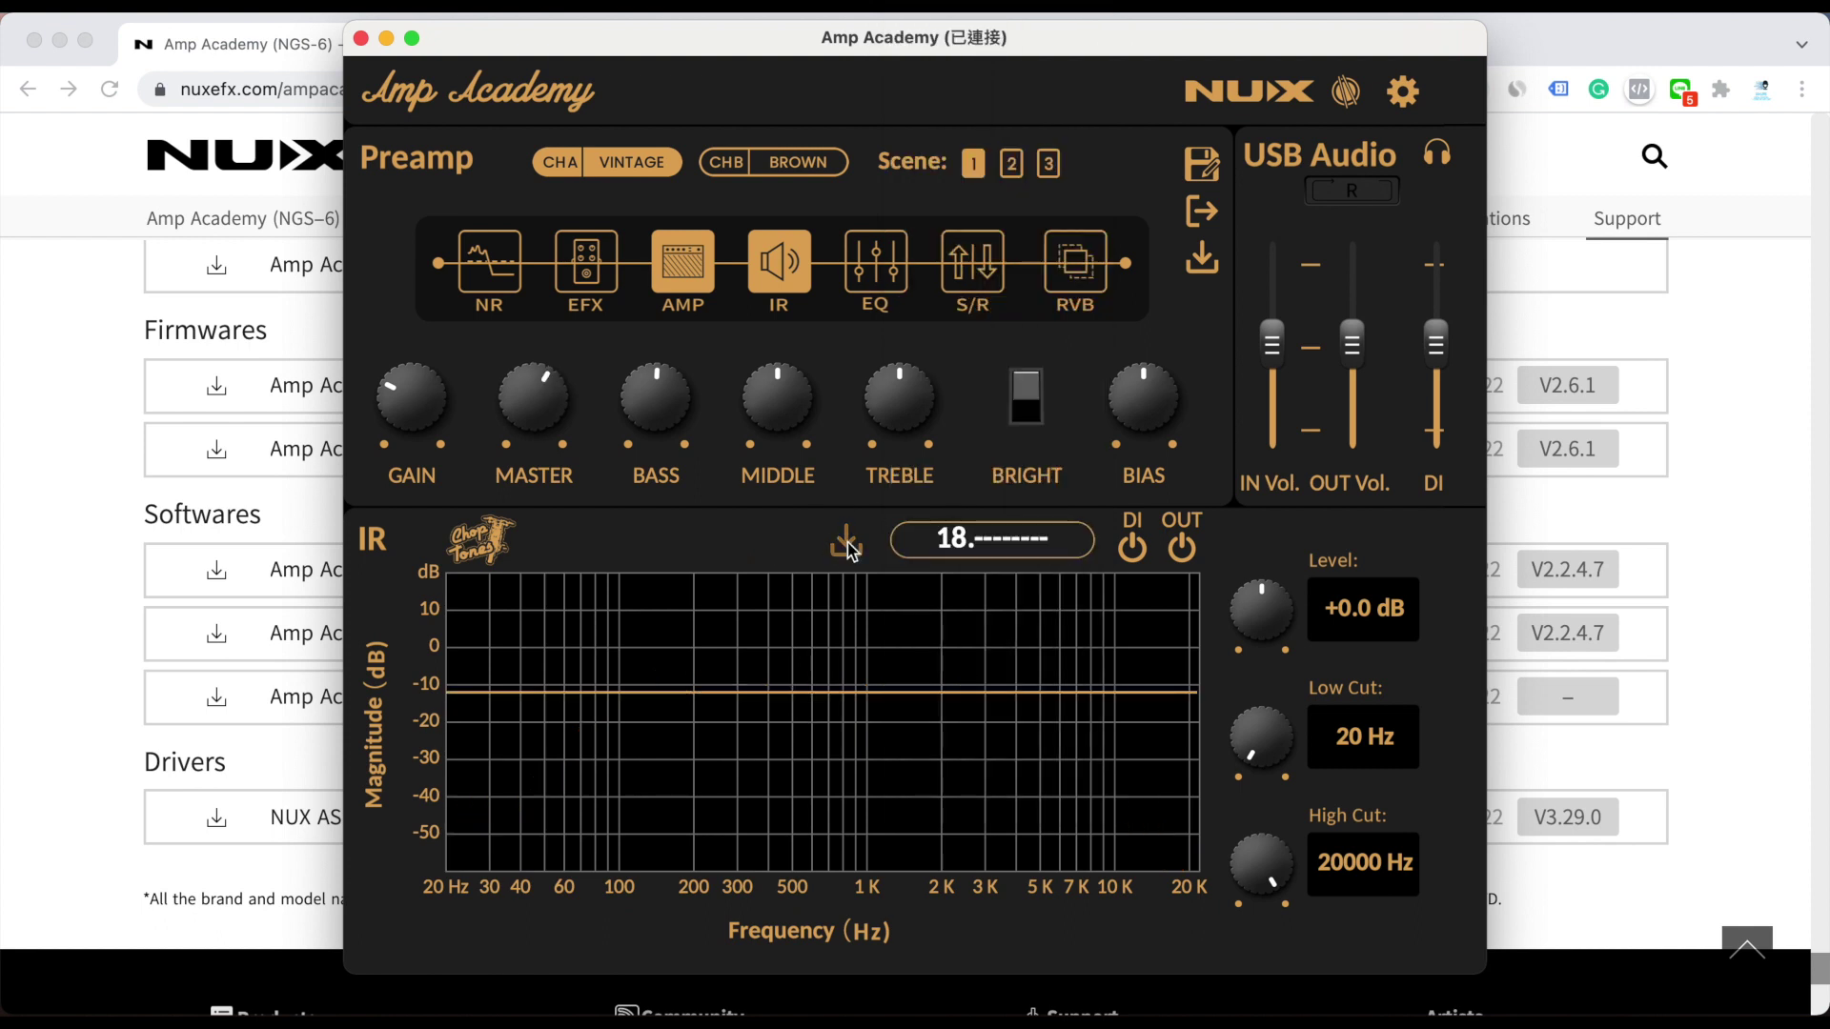
left_click(844, 543)
left_click(665, 460)
left_click(1352, 652)
left_click(844, 544)
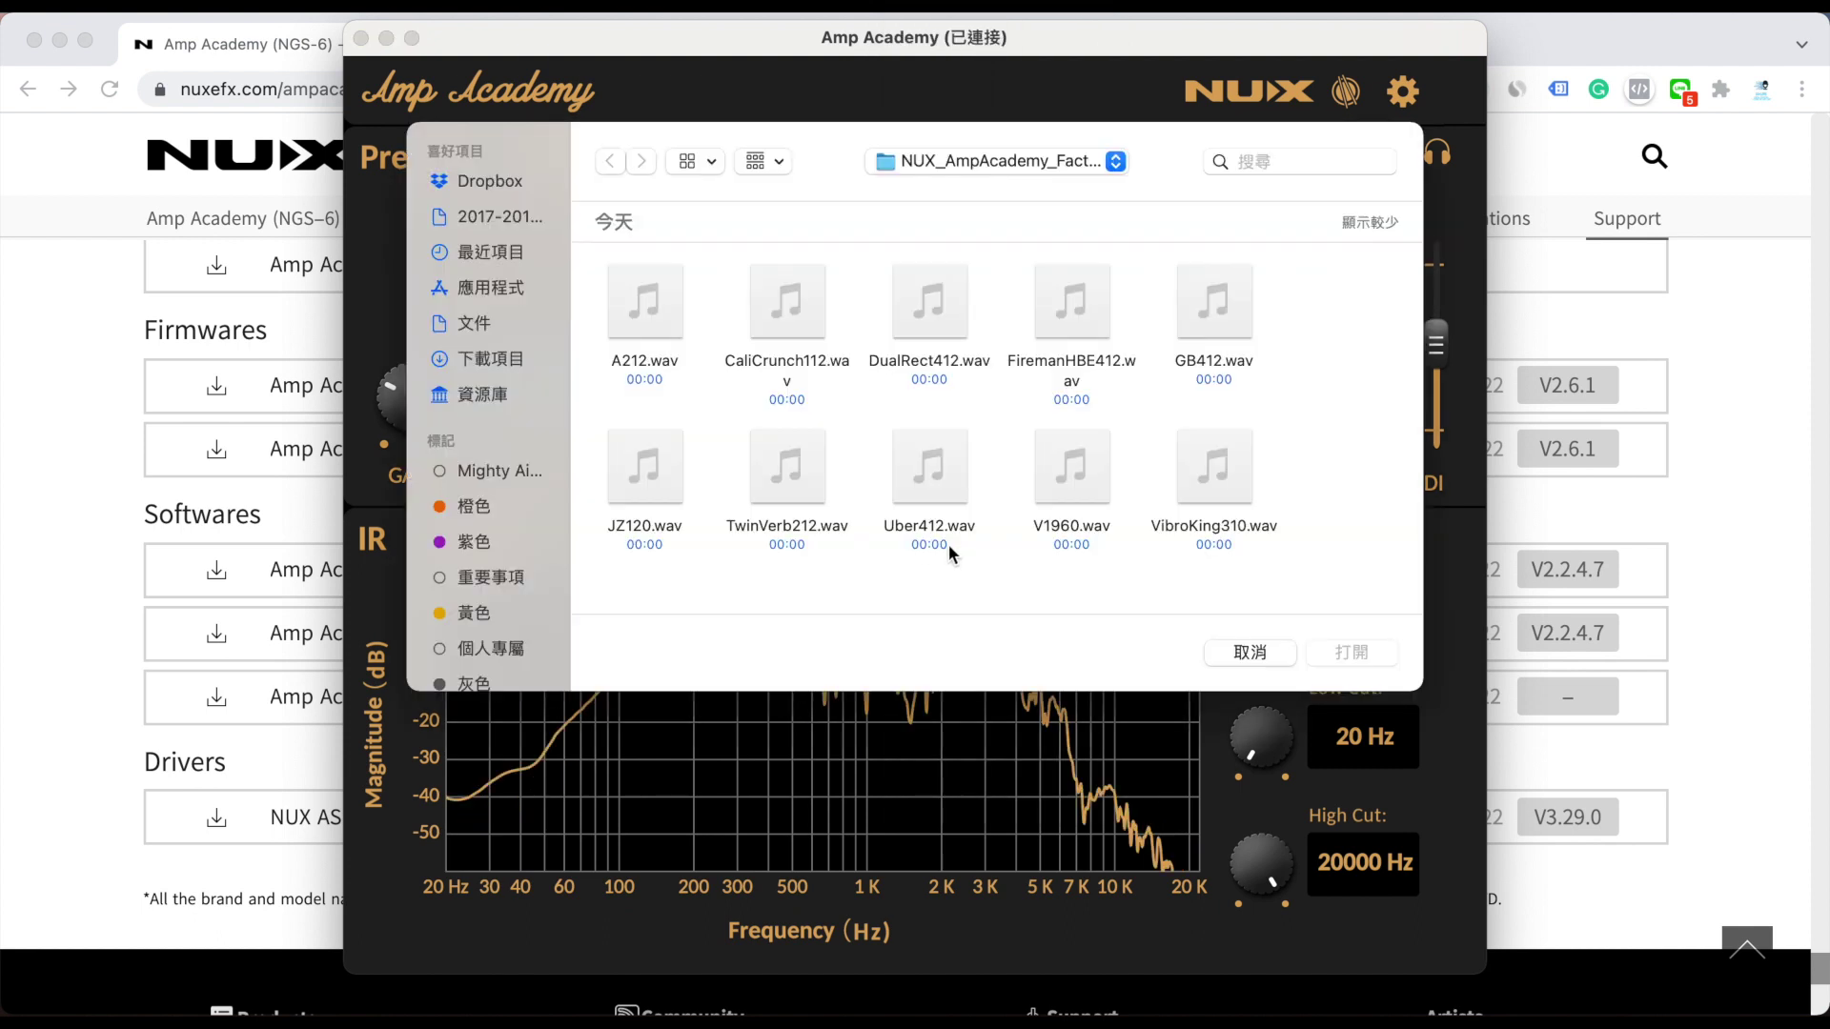
key("Escape")
left_click(1005, 531)
left_click(962, 540)
left_click(845, 544)
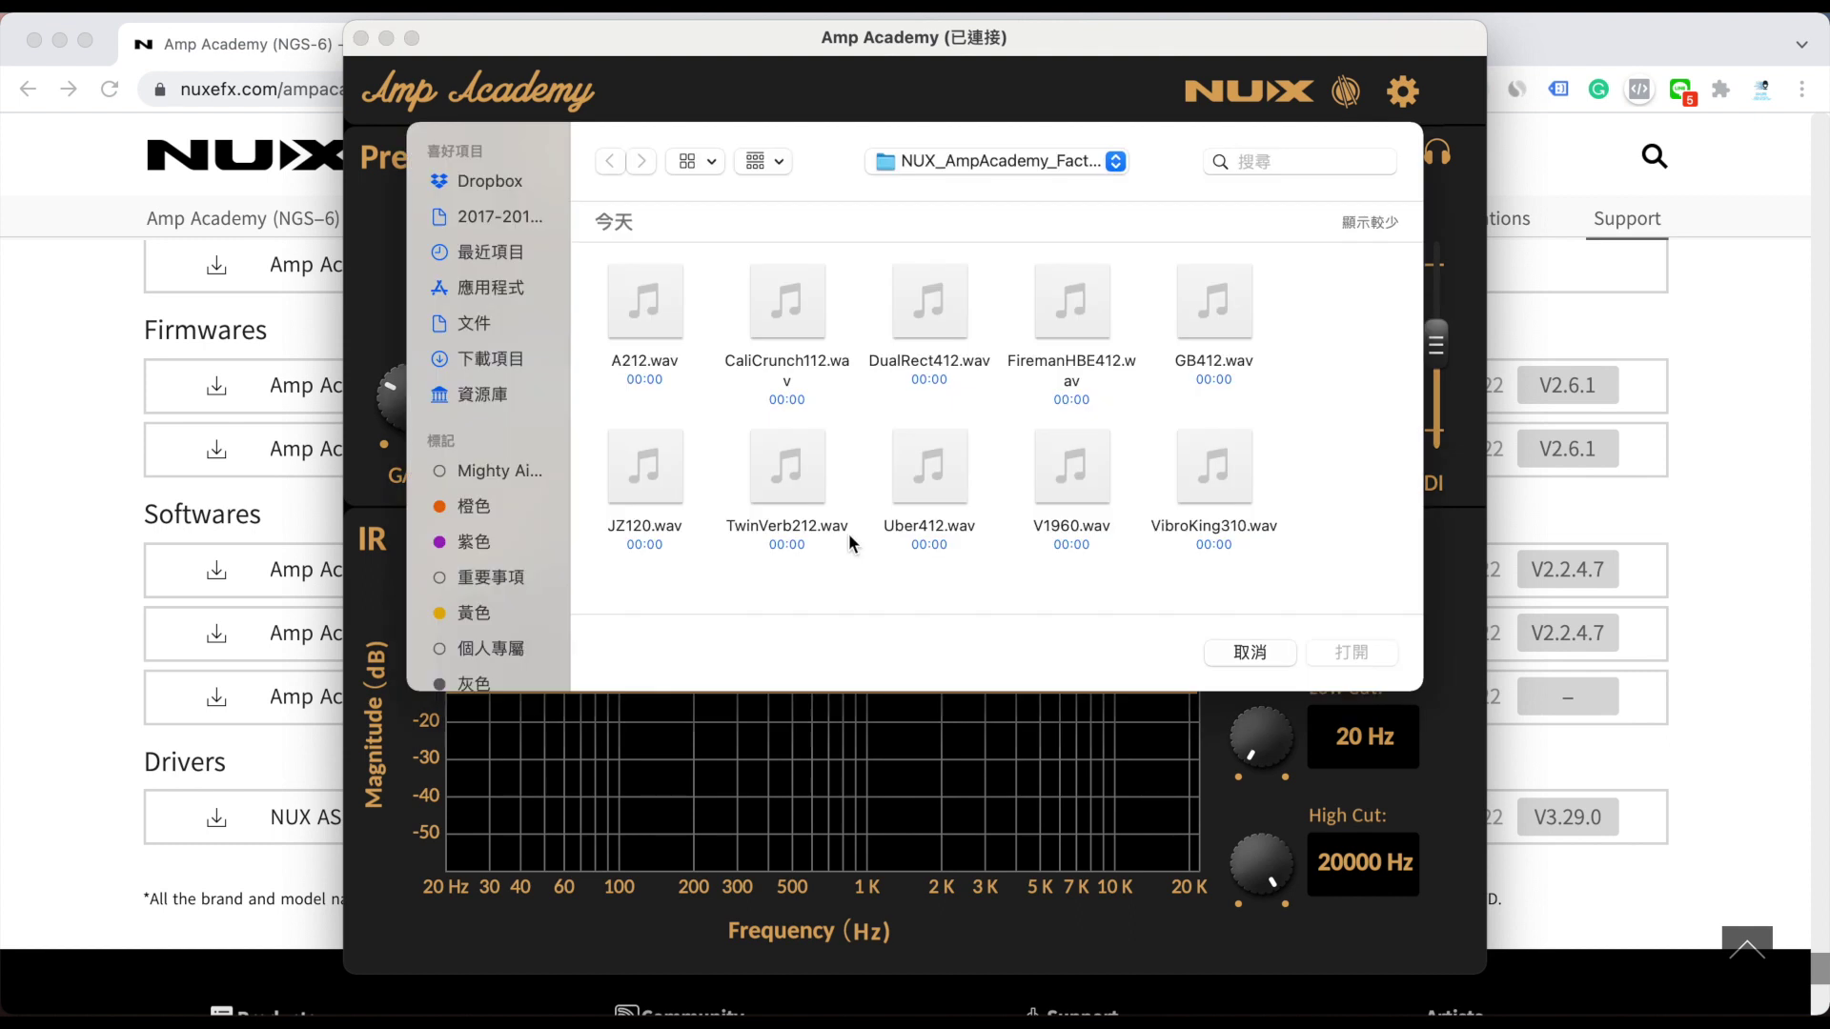
left_click(813, 493)
left_click(1353, 654)
Load Uber412.wav into slot 20 and V1960.wav into slot 21
left_click(991, 538)
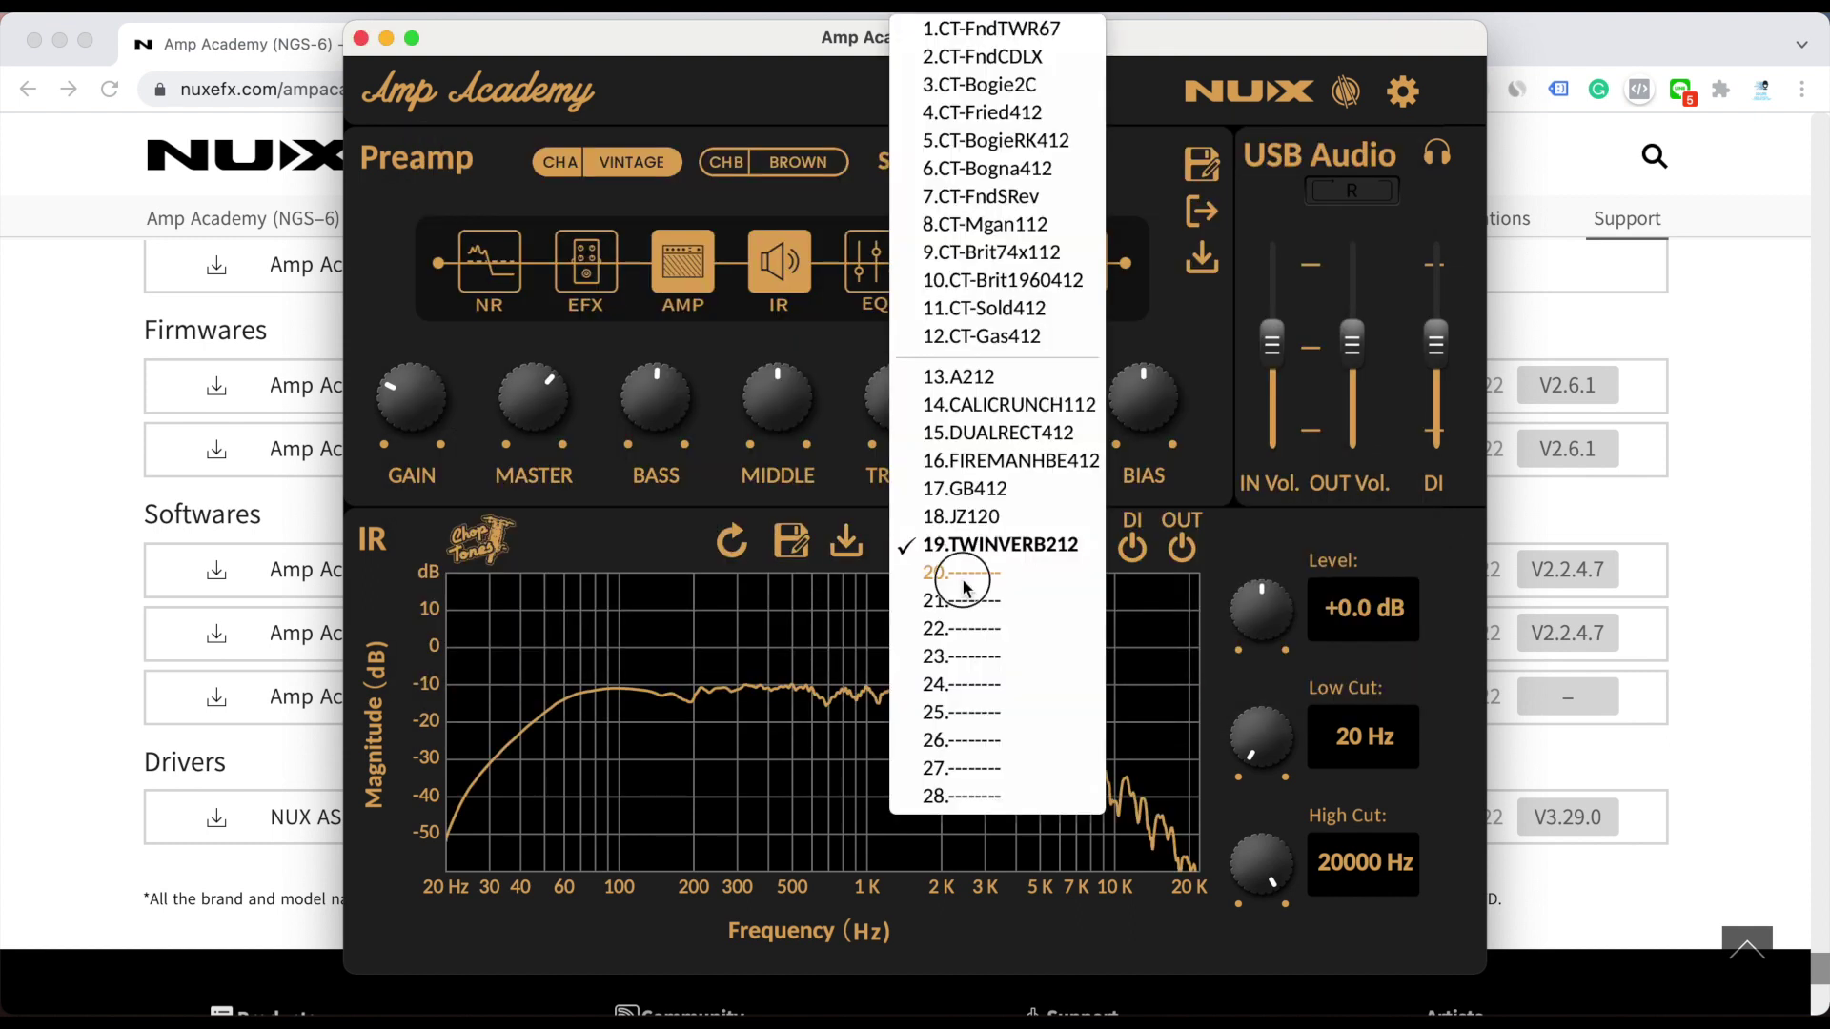
left_click(964, 562)
left_click(838, 548)
left_click(936, 490)
left_click(1352, 652)
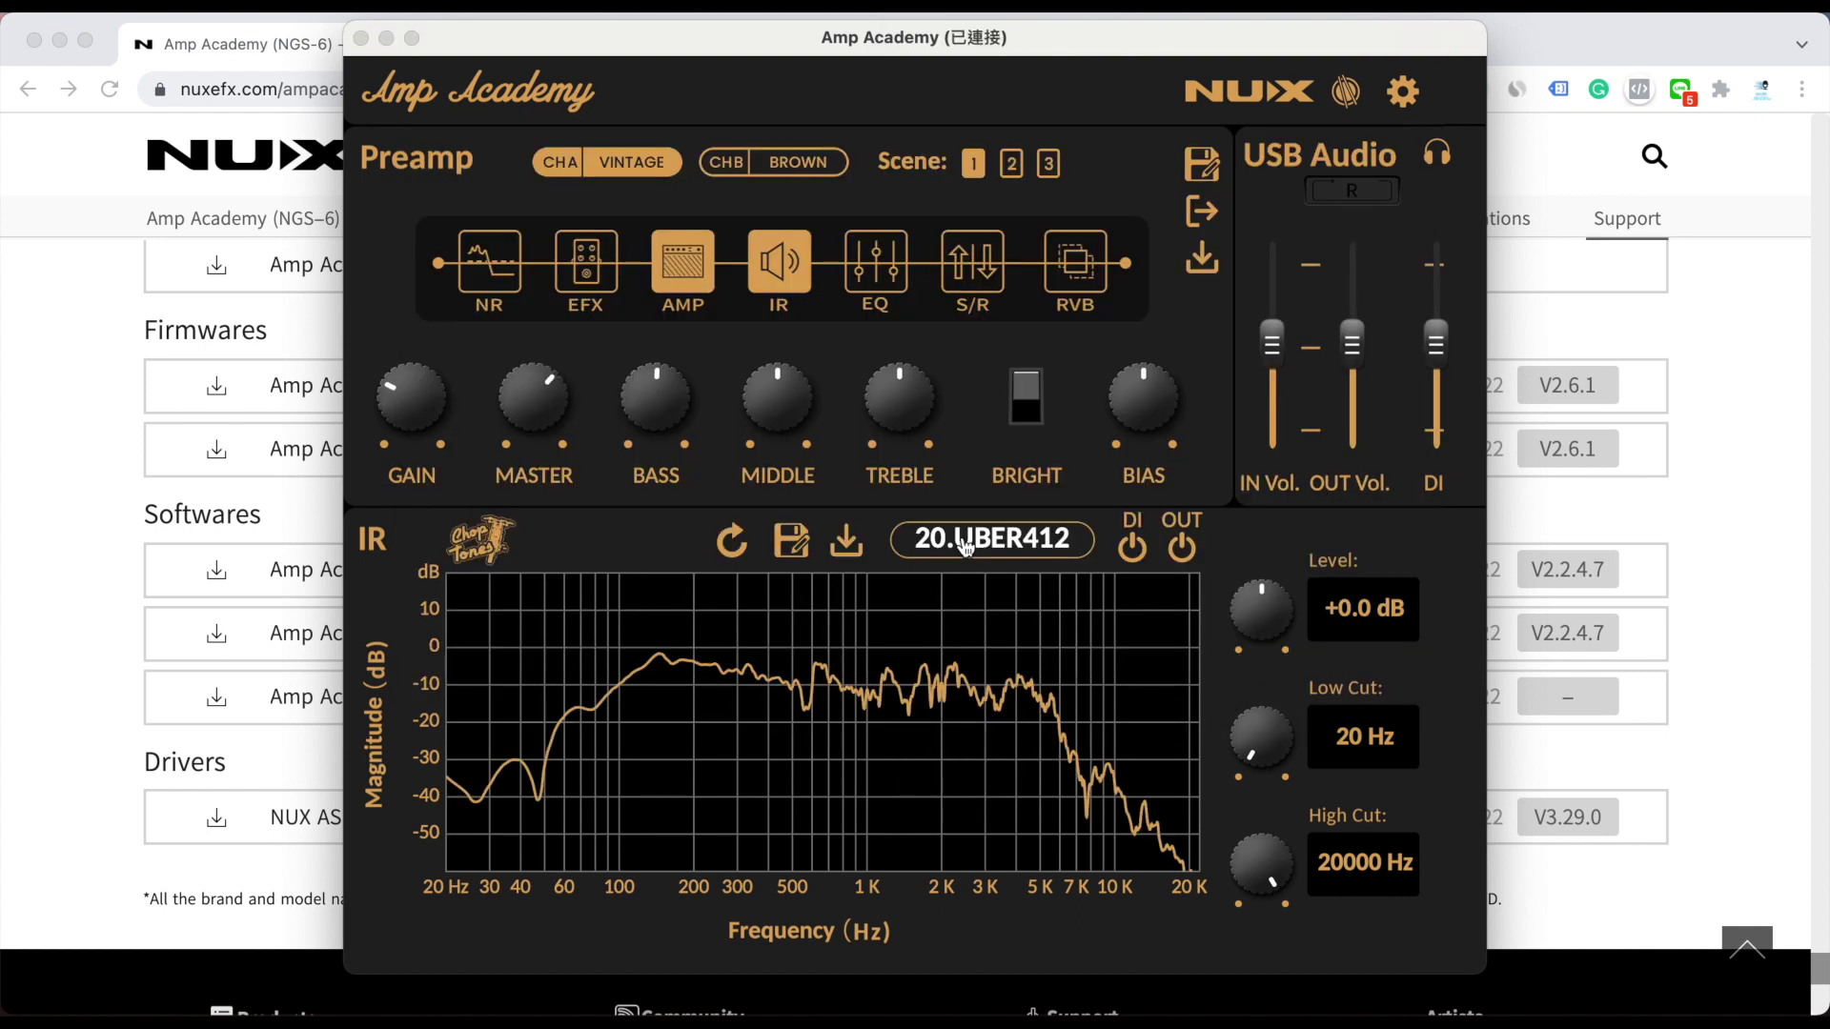
left_click(965, 541)
left_click(967, 603)
left_click(842, 542)
left_click(1070, 496)
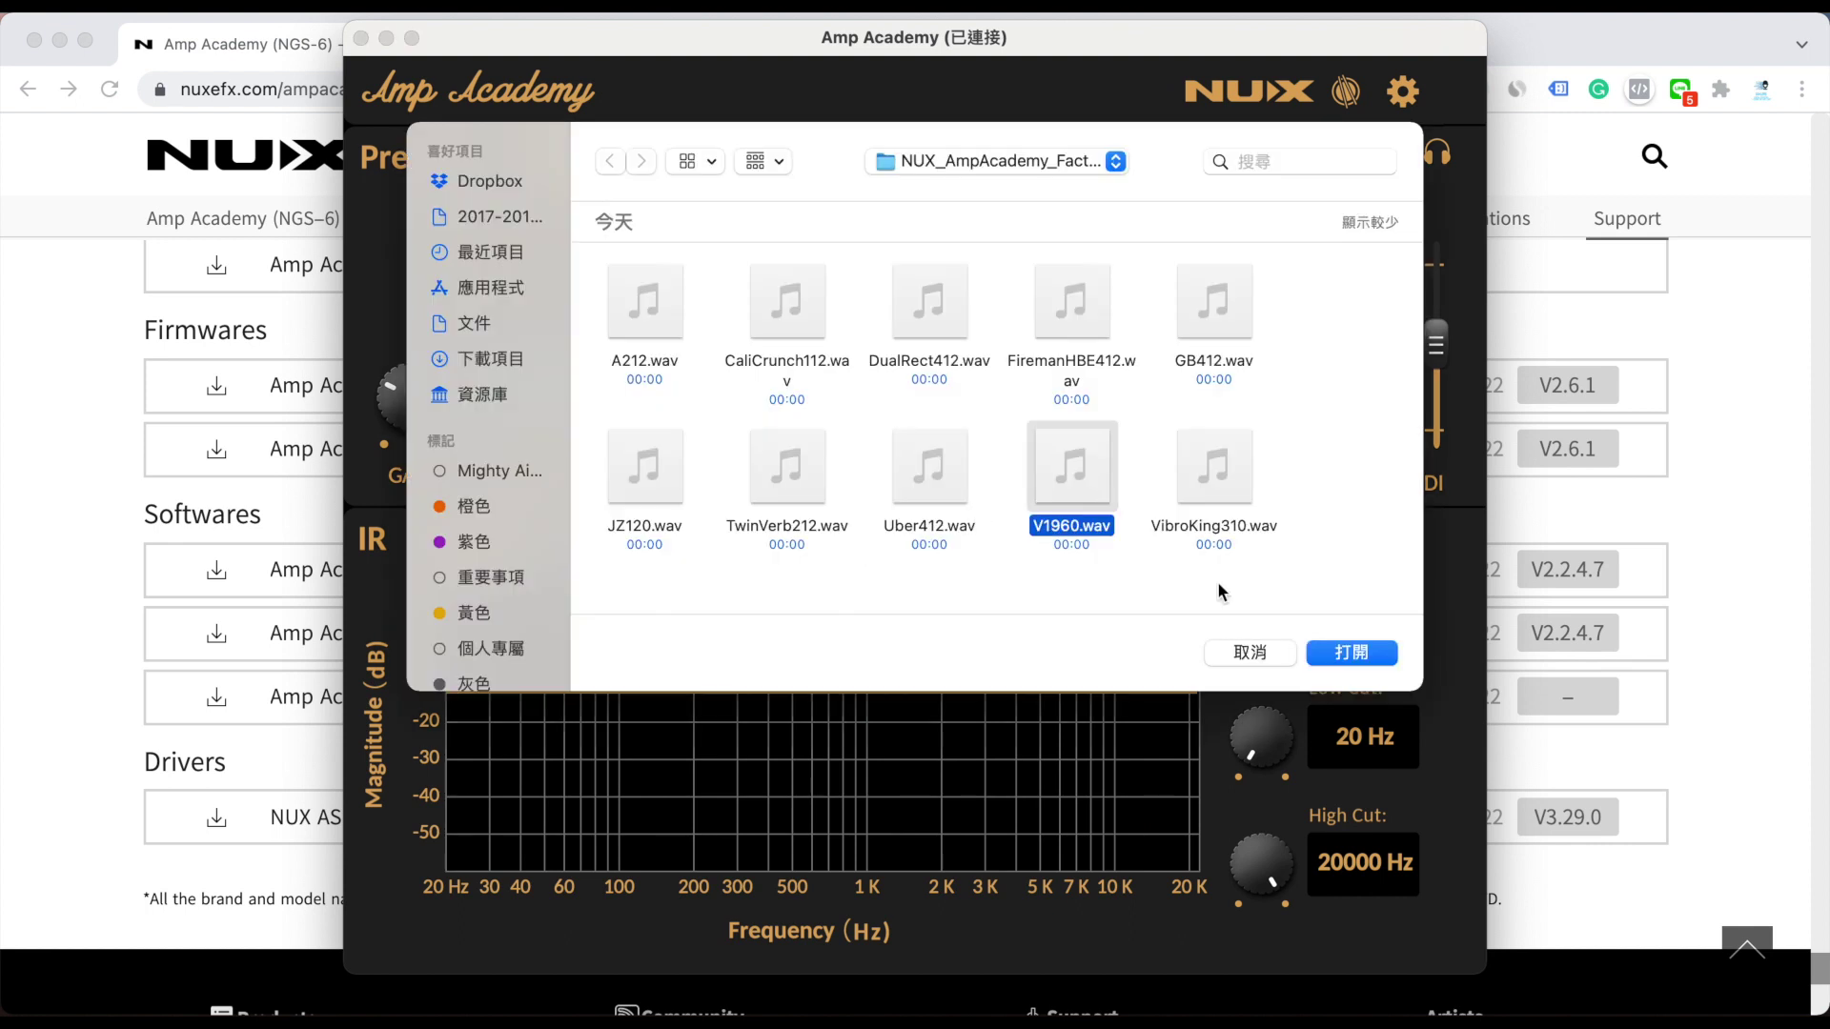
left_click(1325, 650)
Load VibroKing310.wav into the last user IR slot, 22
left_click(953, 541)
left_click(965, 618)
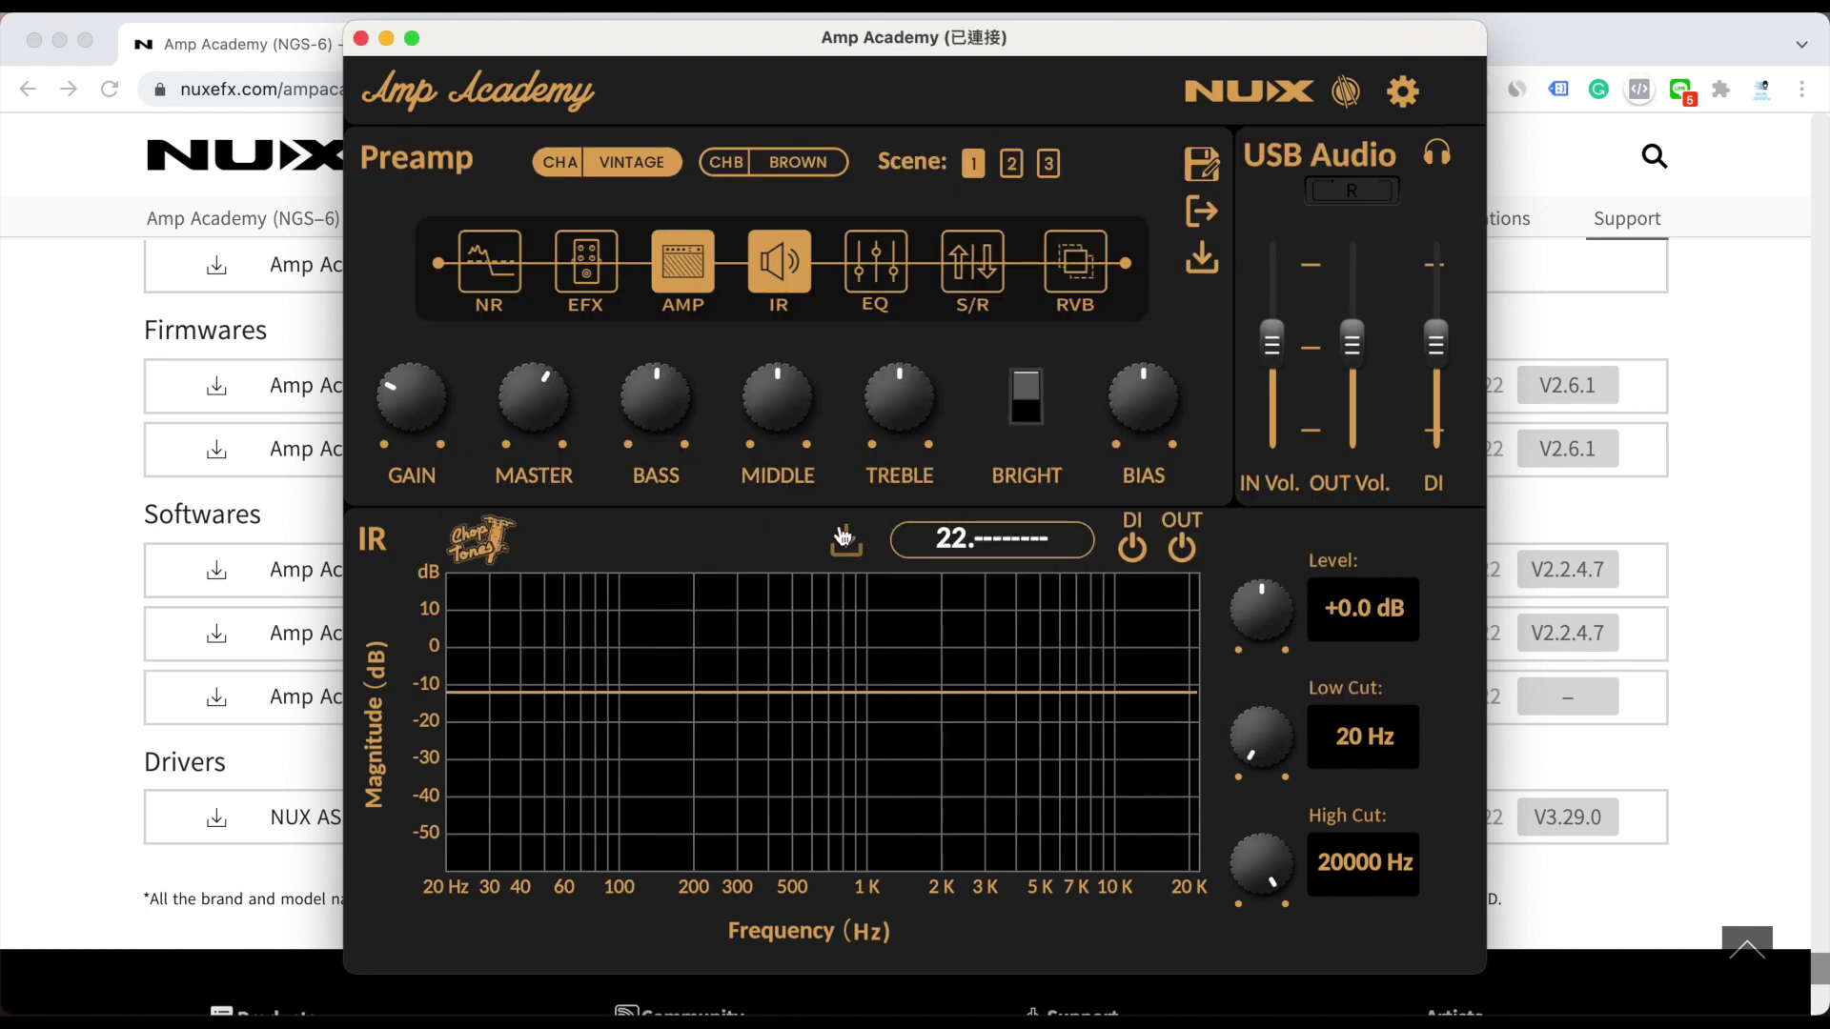
left_click(846, 542)
left_click(1210, 523)
left_click(1352, 652)
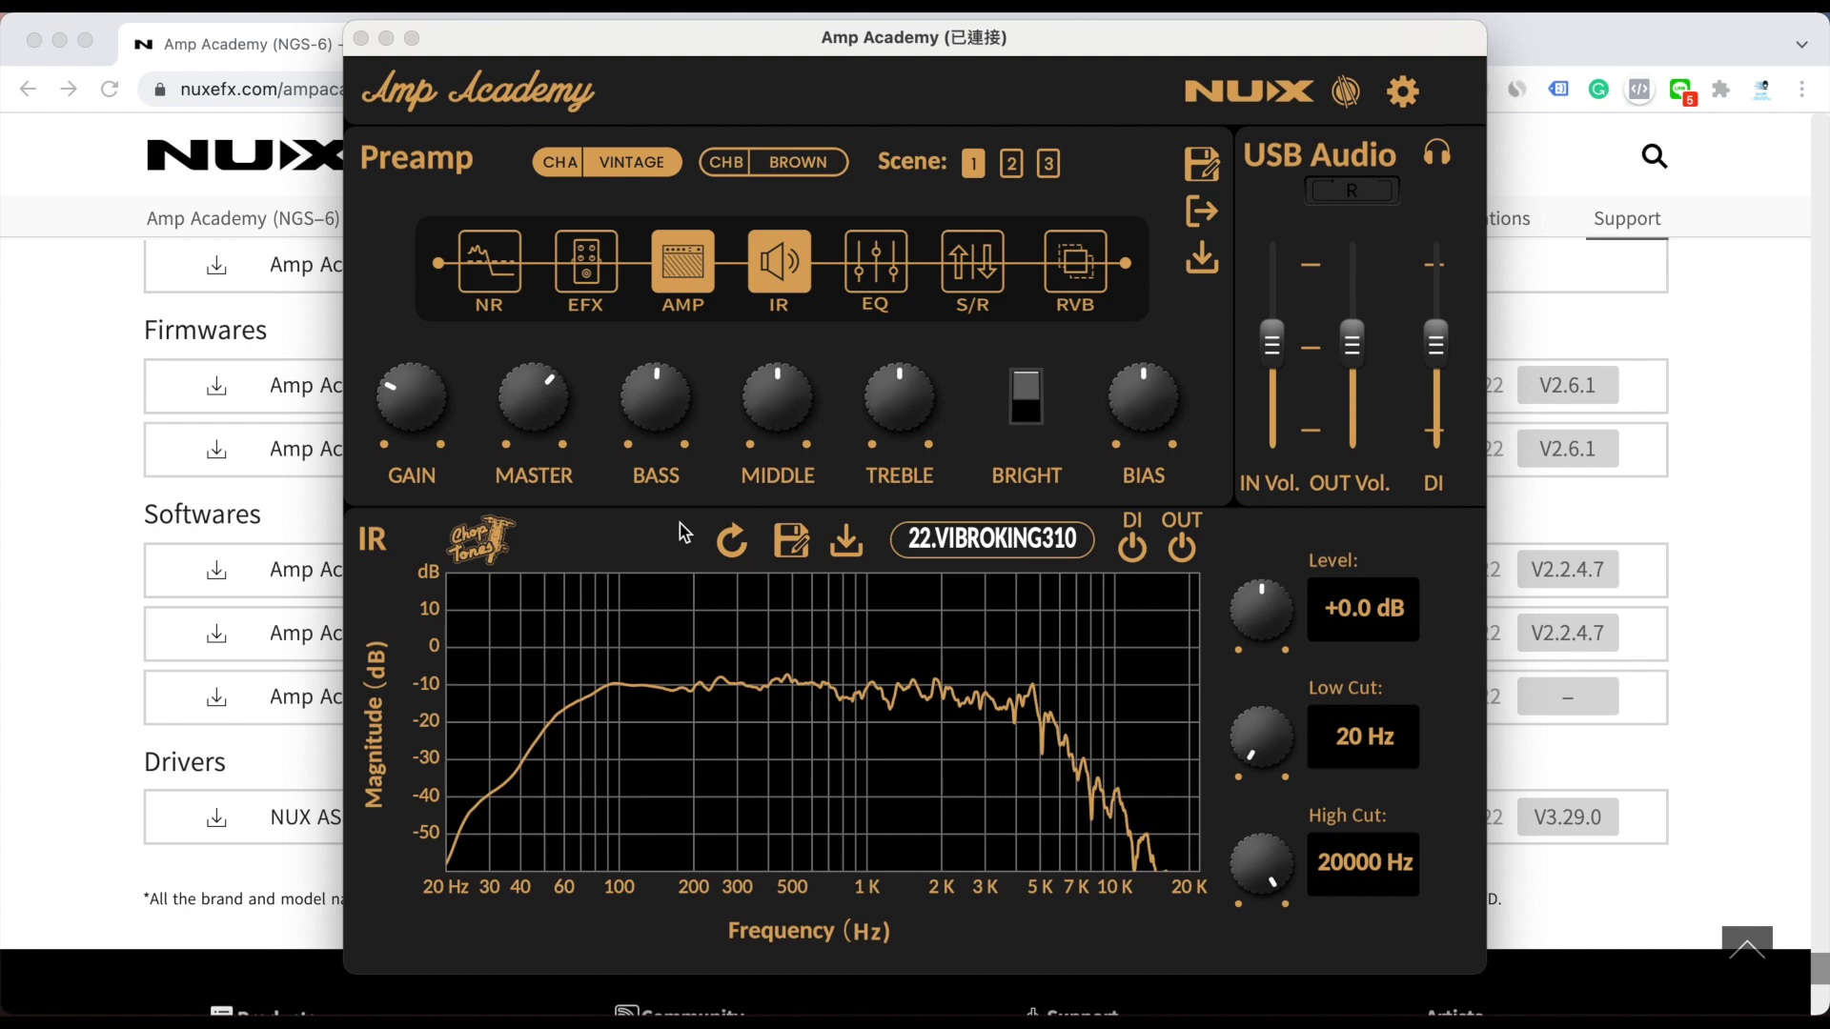
Keep channel A on Twin Rvb and set the cab IR to 1.CT-FndTWR67
left_click(624, 161)
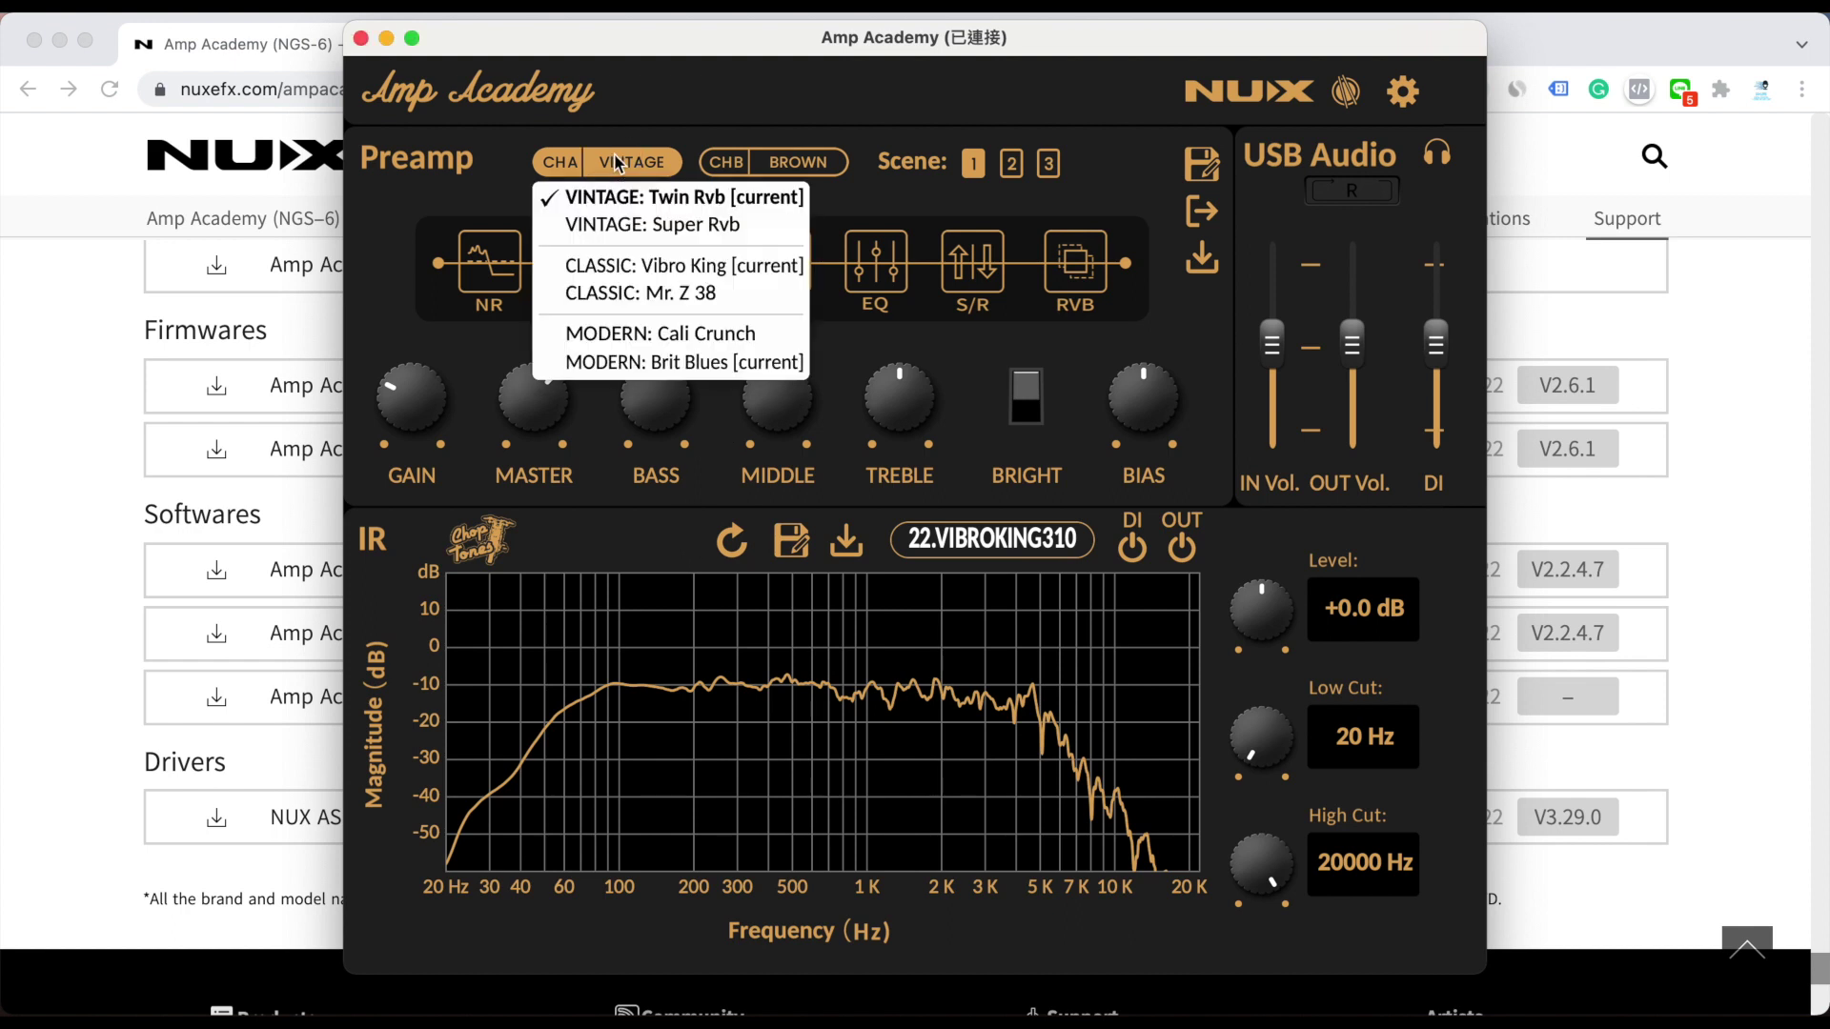
left_click(644, 198)
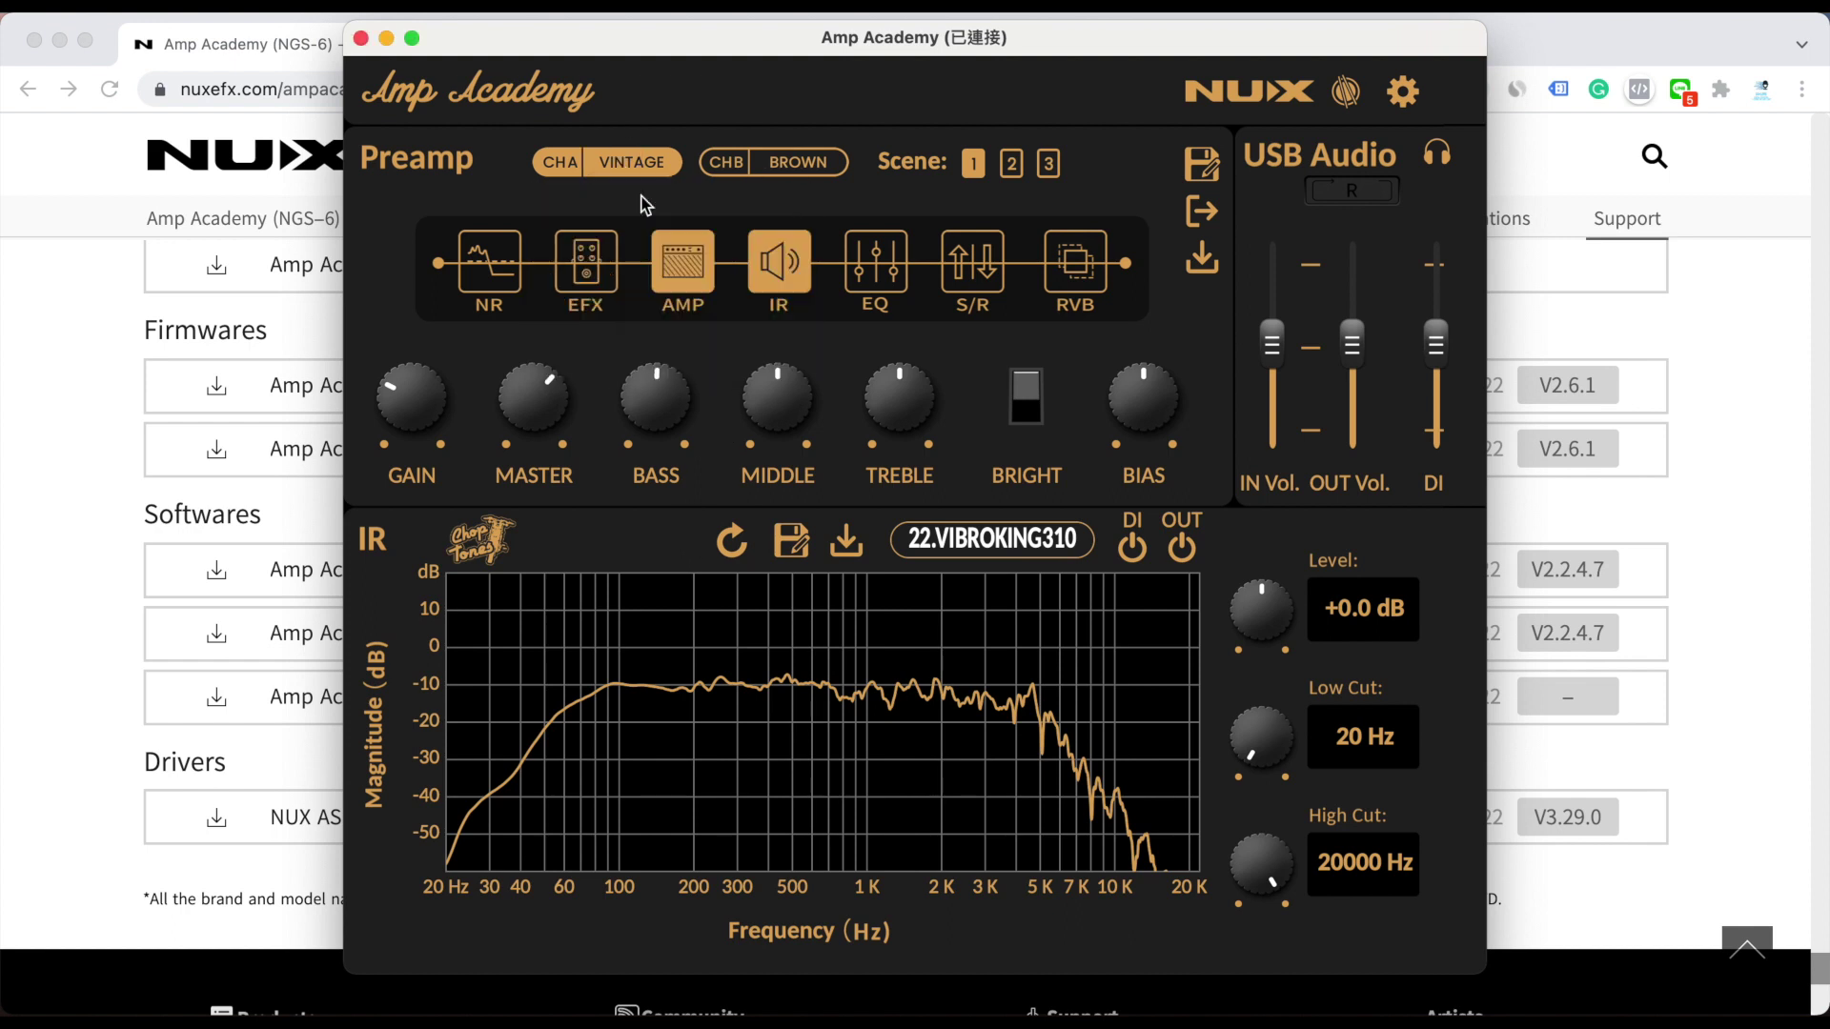
left_click(924, 552)
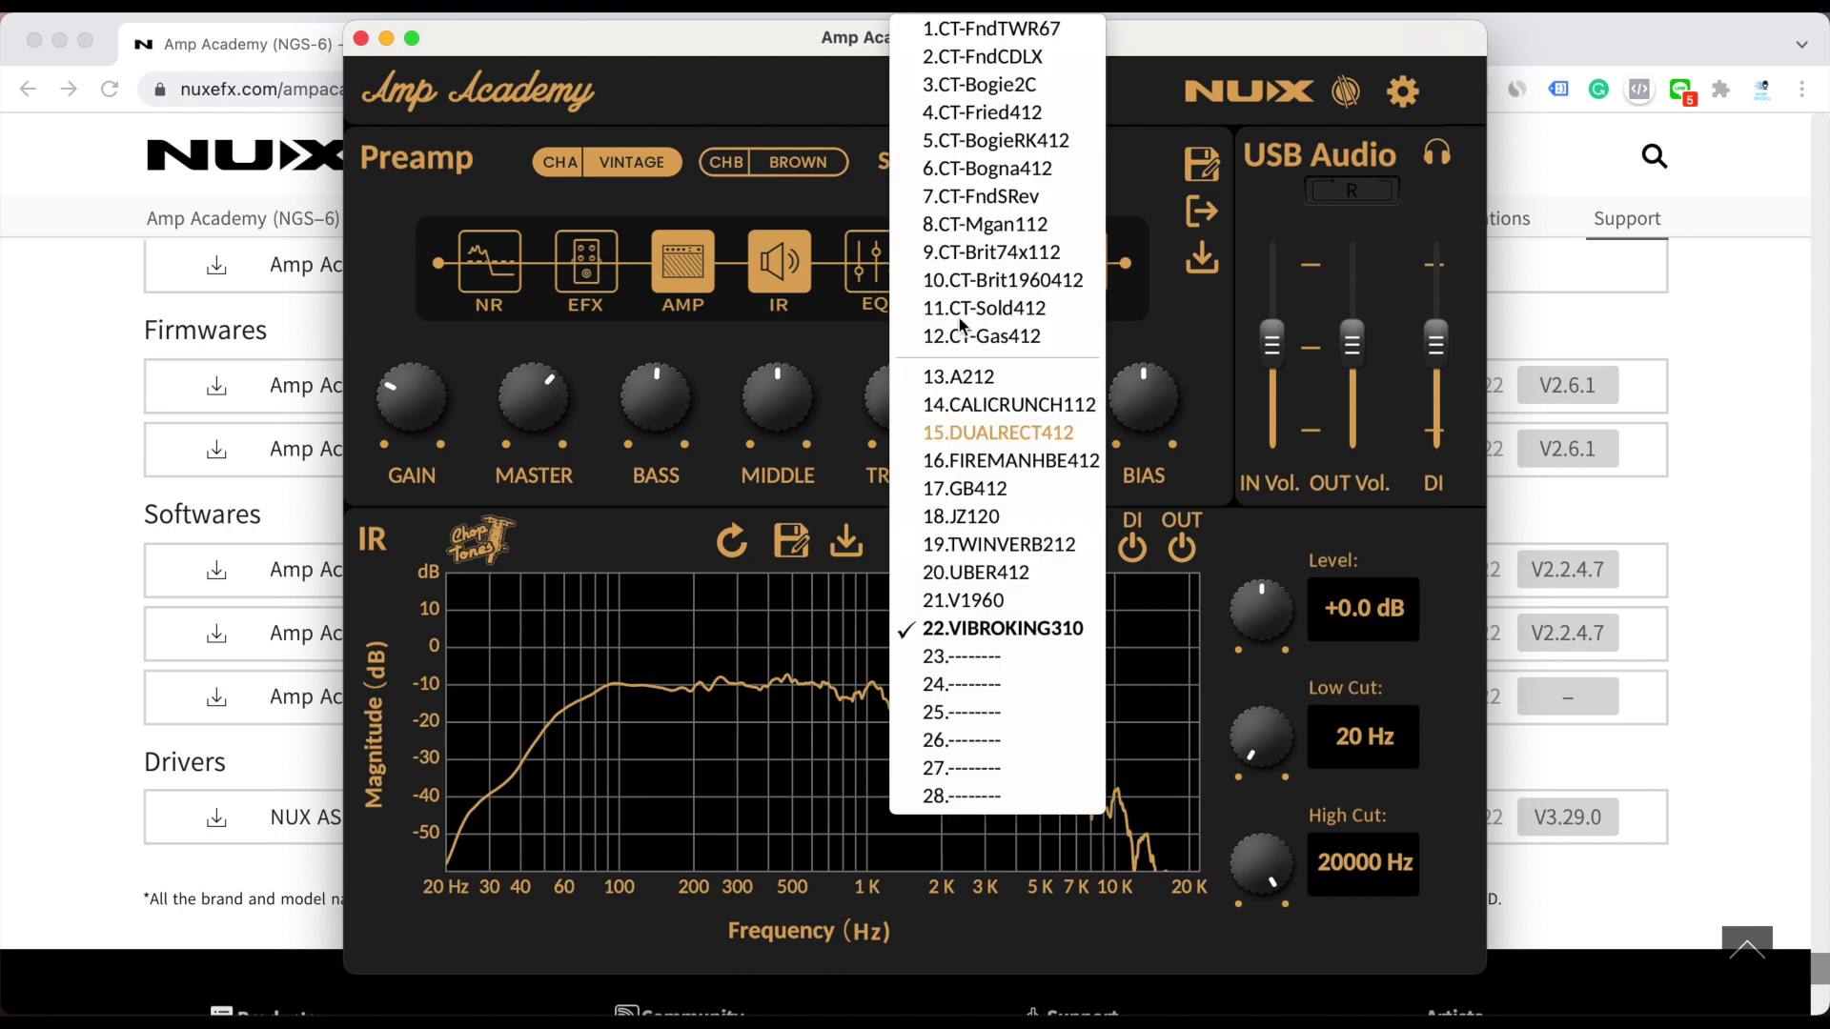
left_click(987, 35)
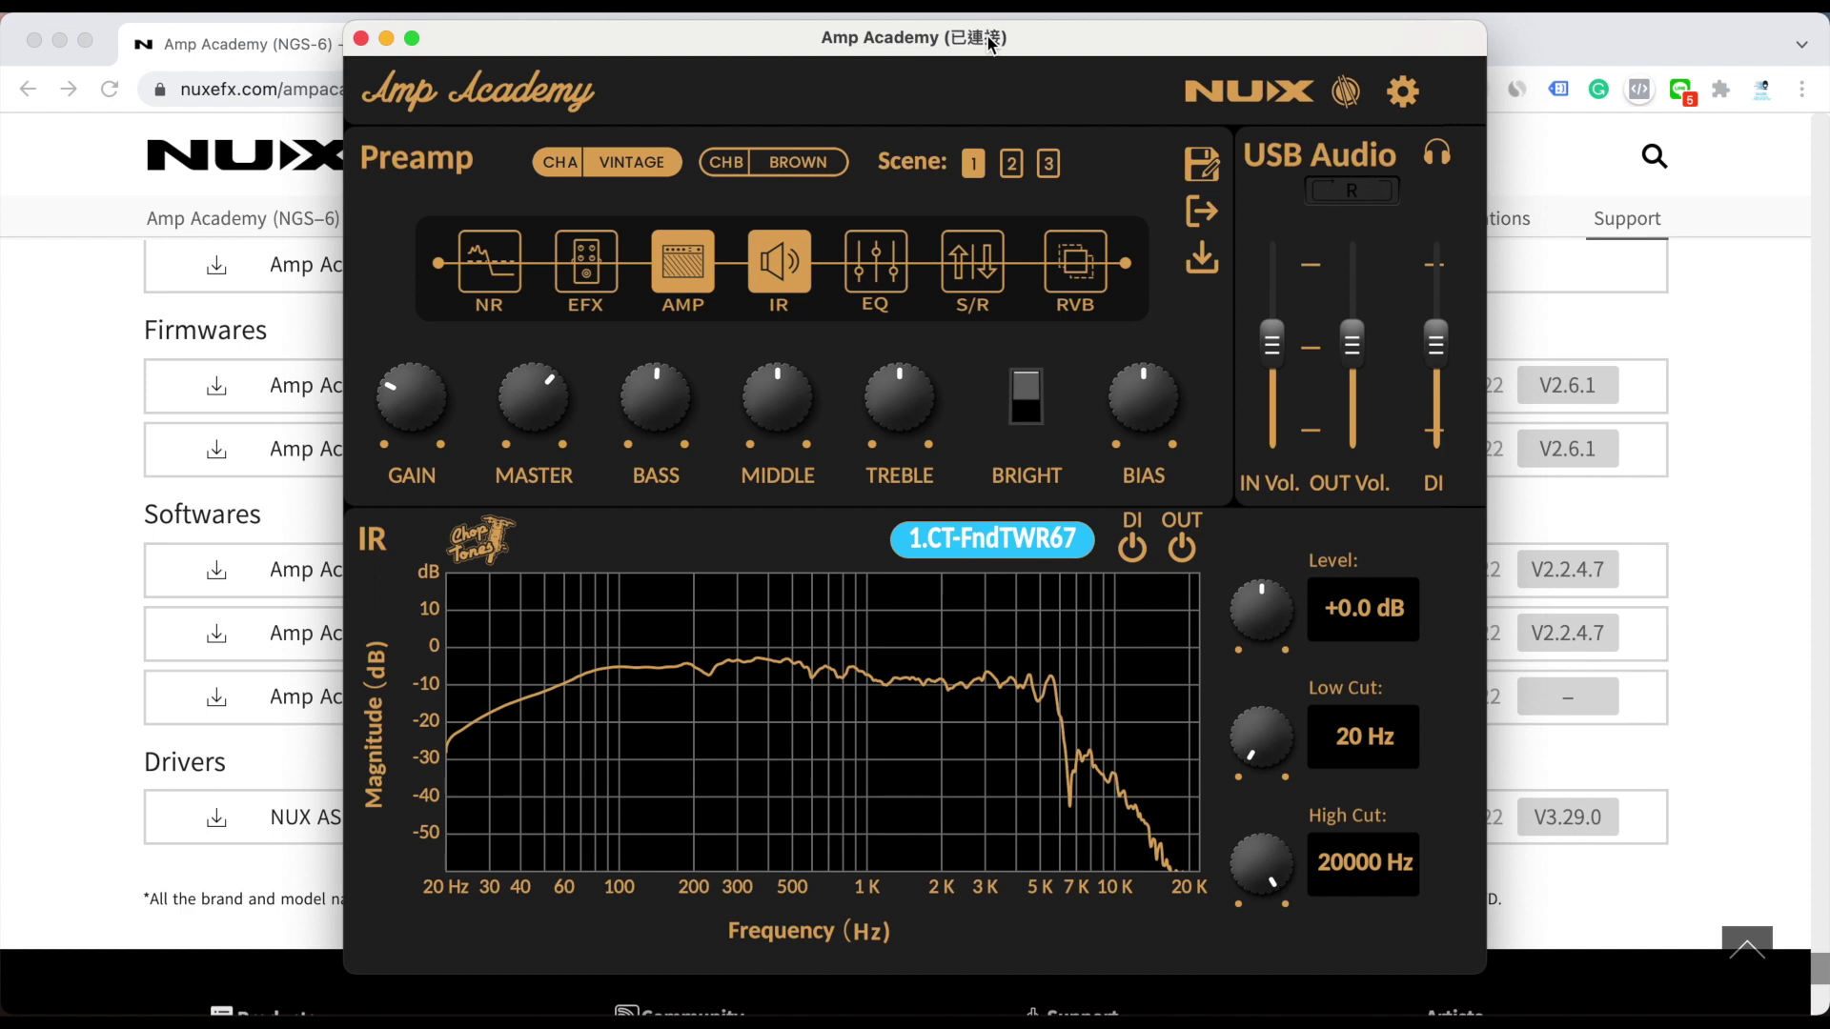
Audition the 19.TWINVERB212 IR, then switch the cab IR back to 1.CT-FndTWR67
left_click(1047, 553)
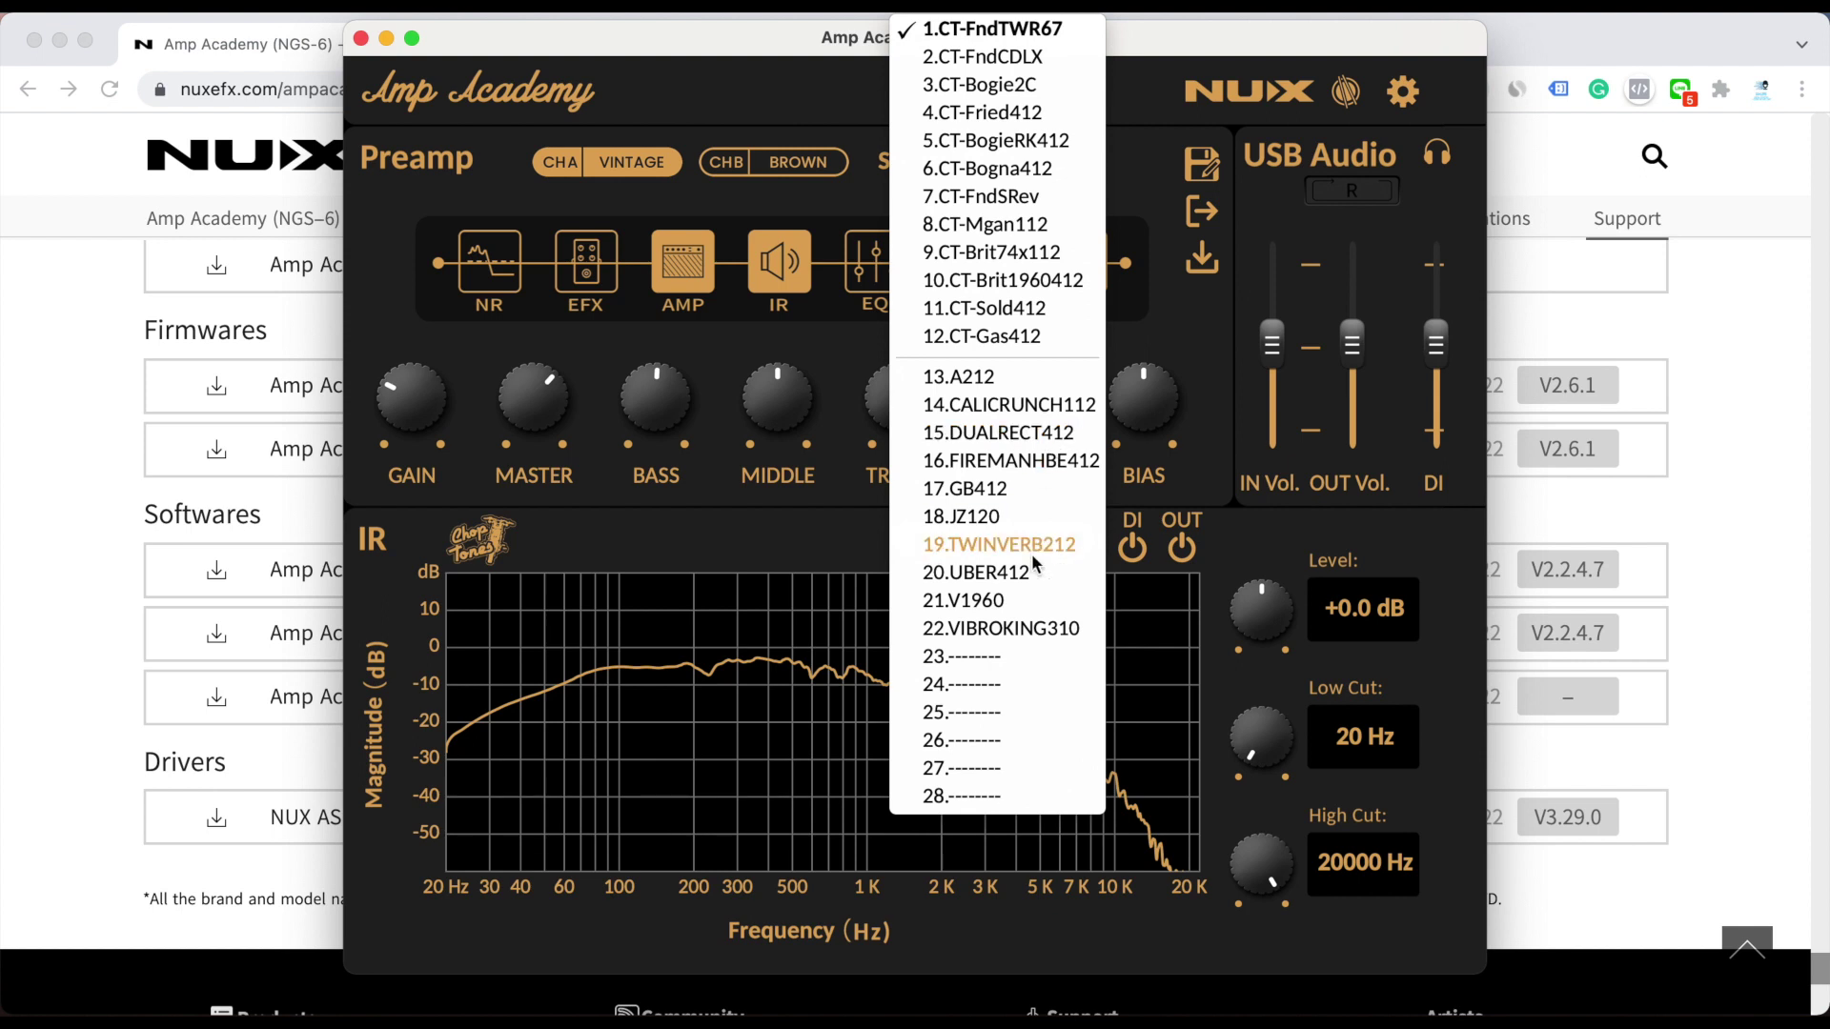
left_click(1034, 551)
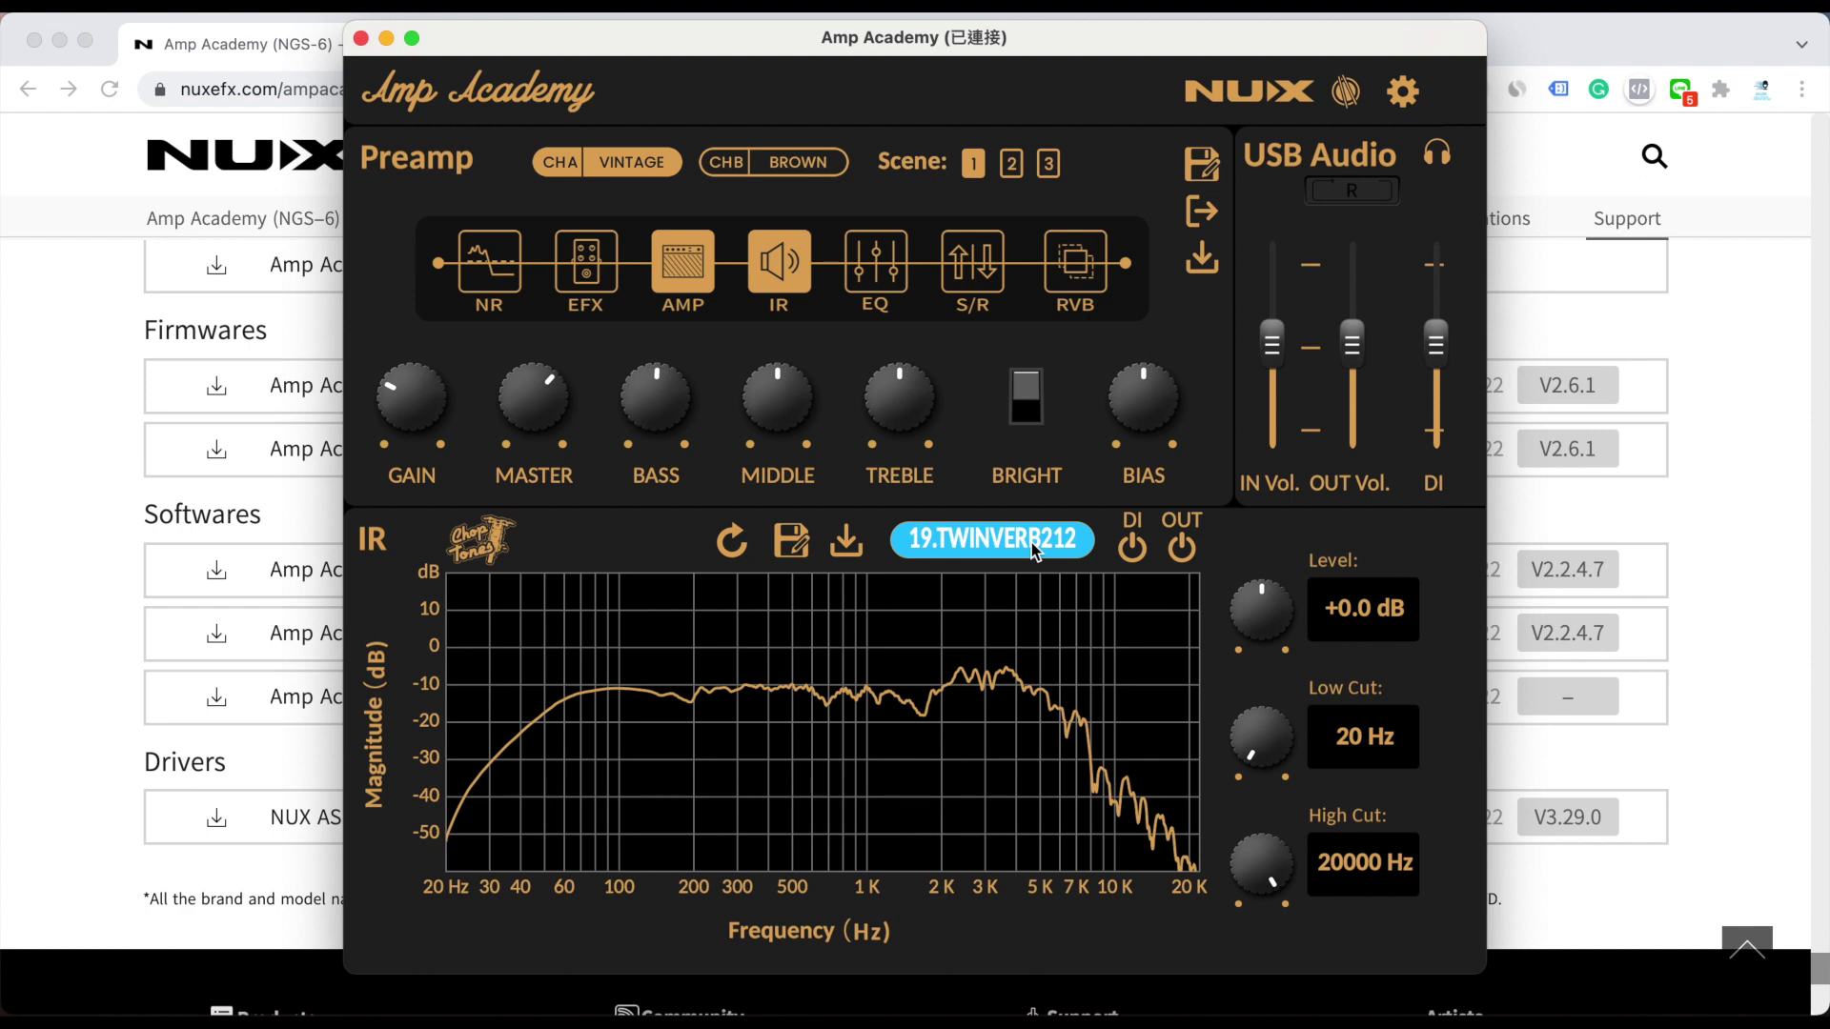
left_click(1031, 542)
left_click(995, 36)
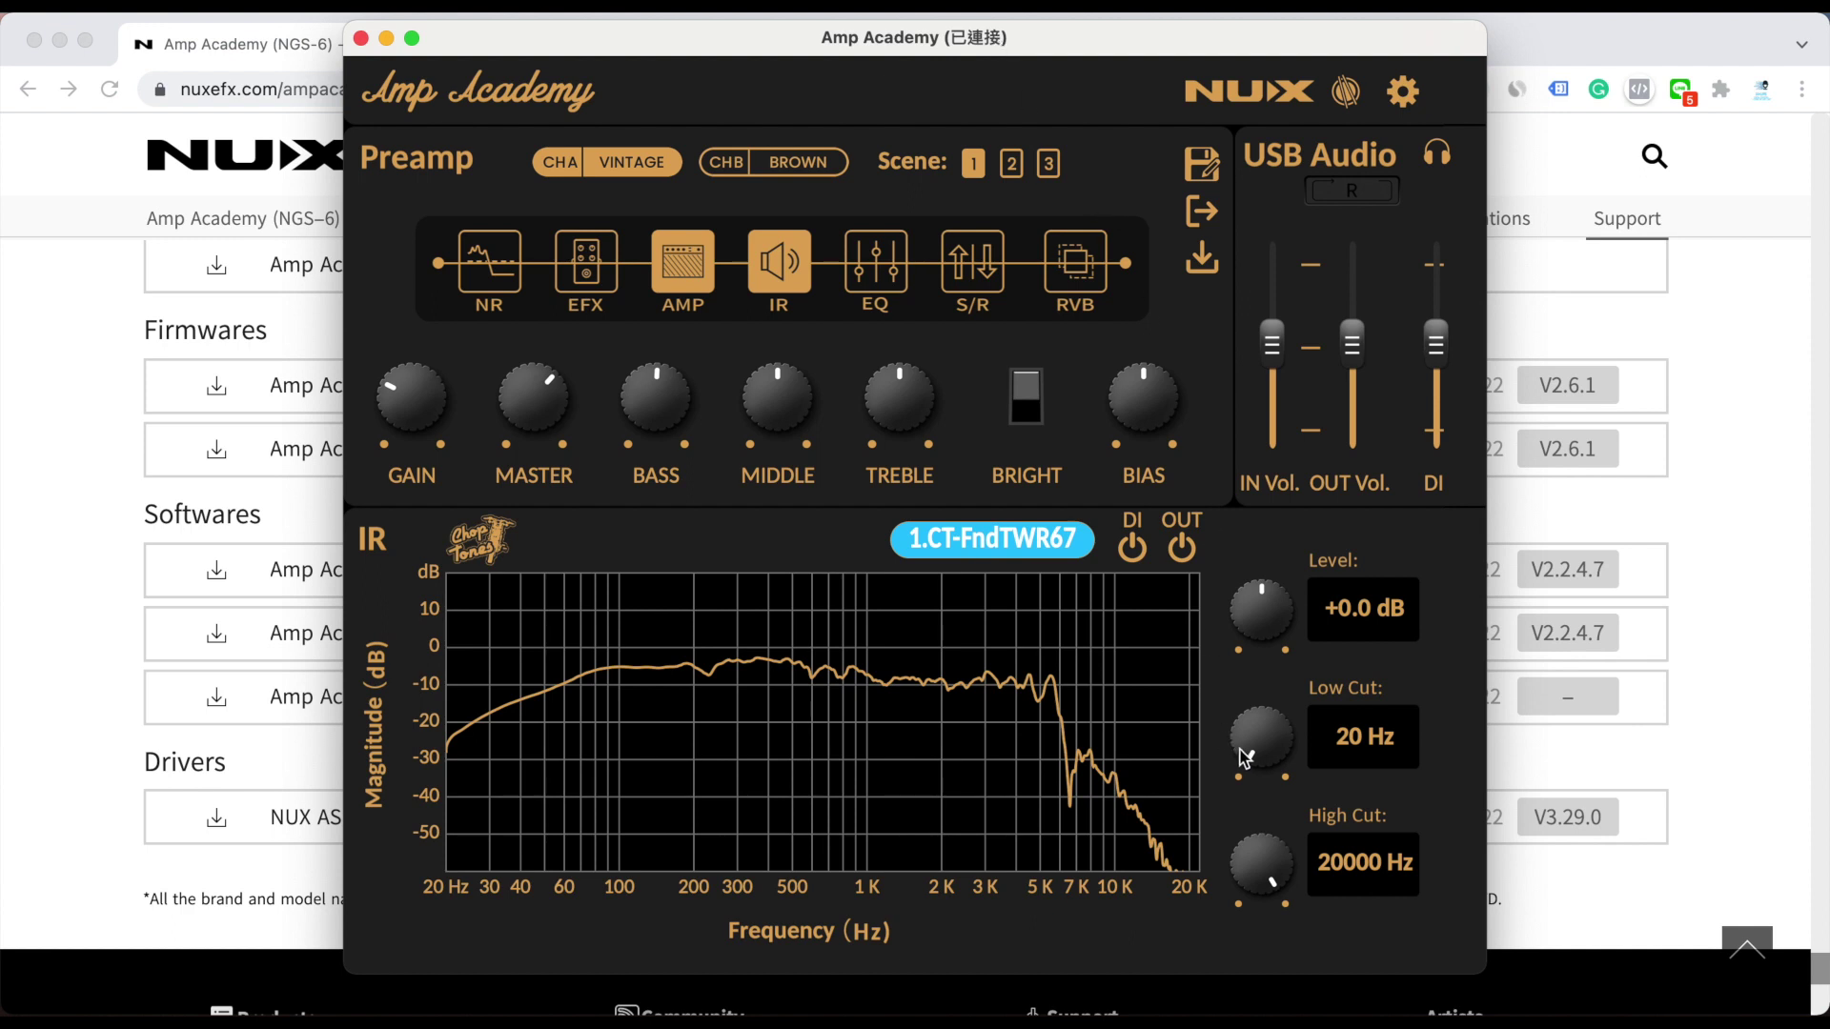
Sweep the IR low cut back to 20 Hz, then select 13.A212 and clear it from slot 13
left_click_drag(1244, 753, 1197, 965)
left_click(1020, 555)
left_click(1014, 372)
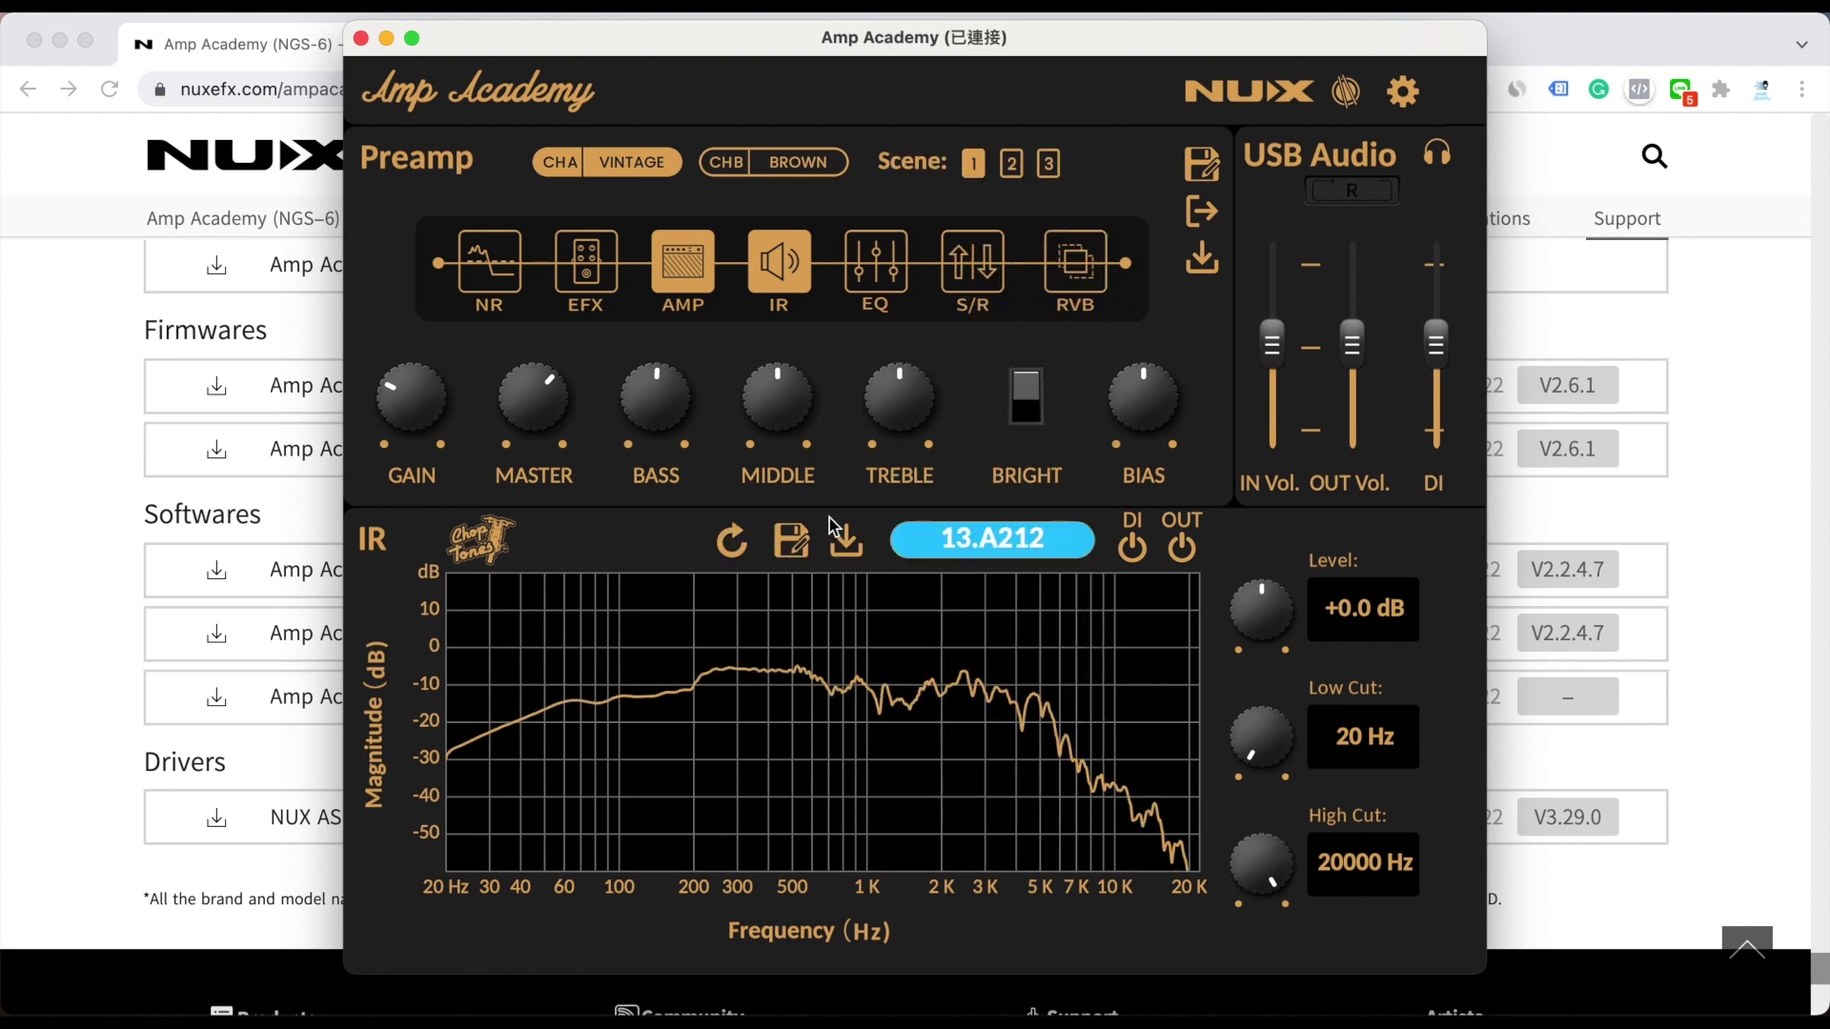
left_click(732, 540)
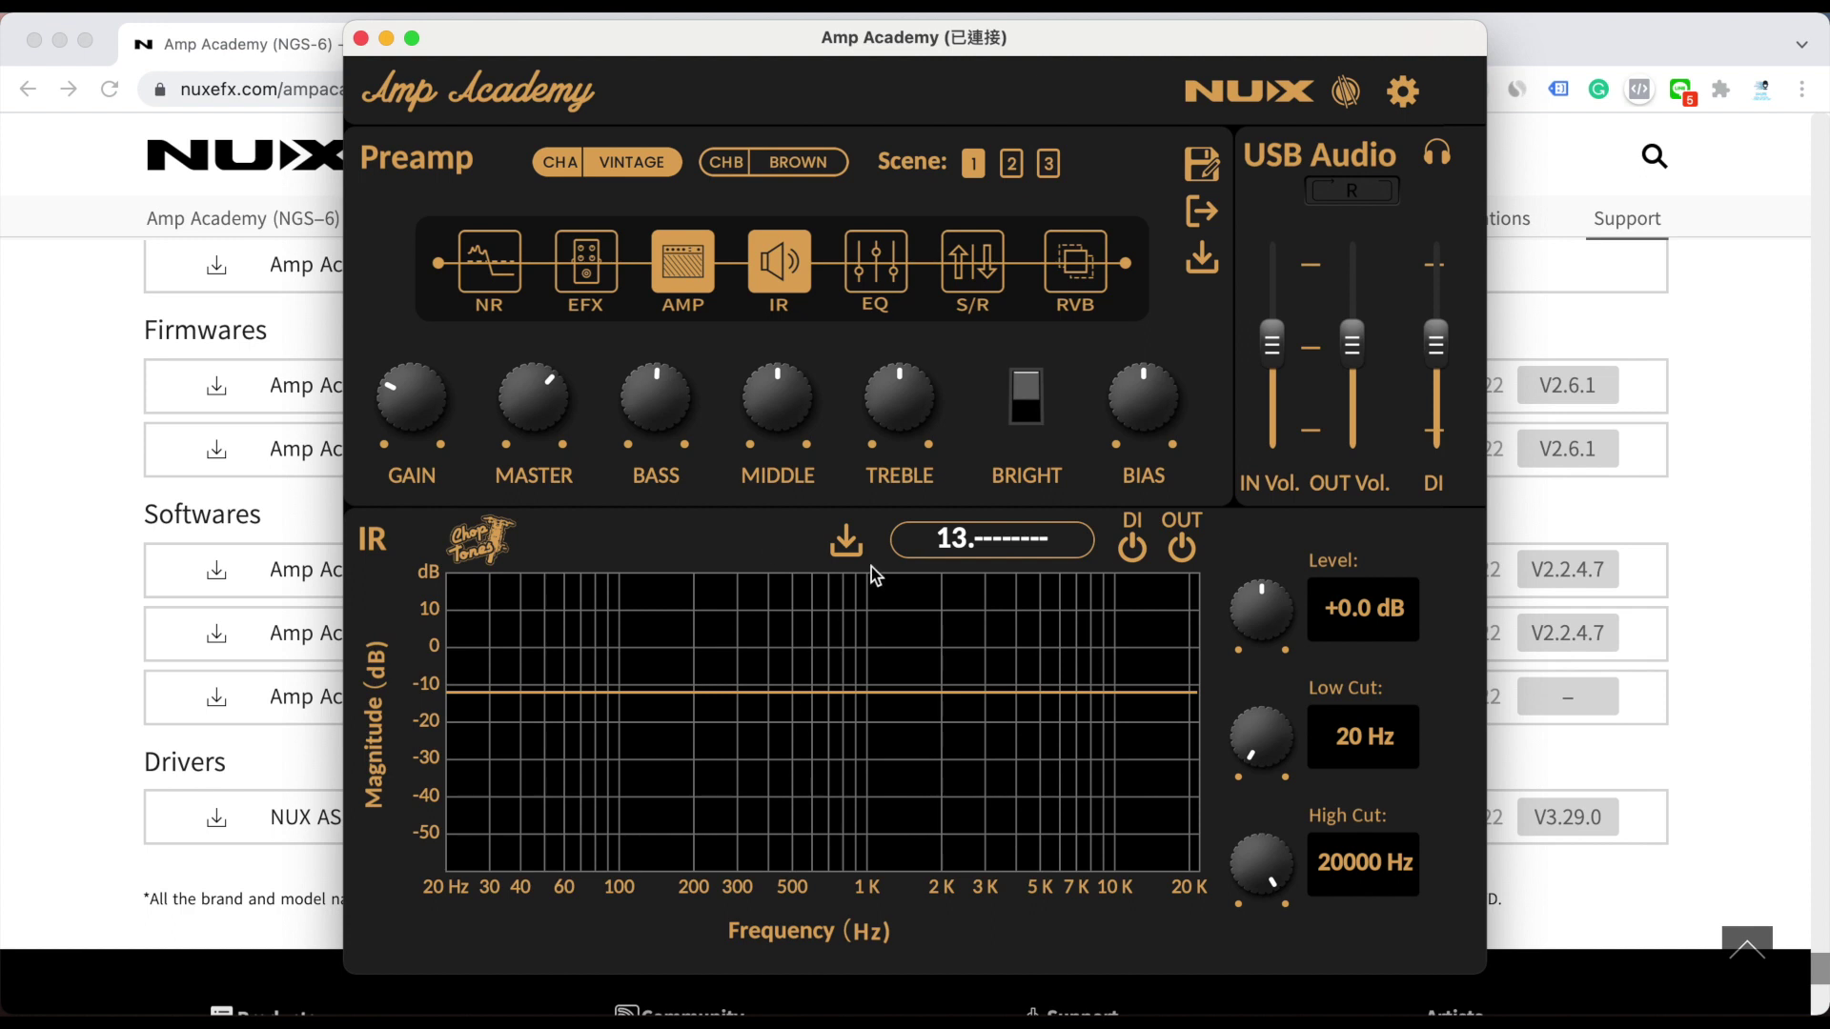
left_click(985, 545)
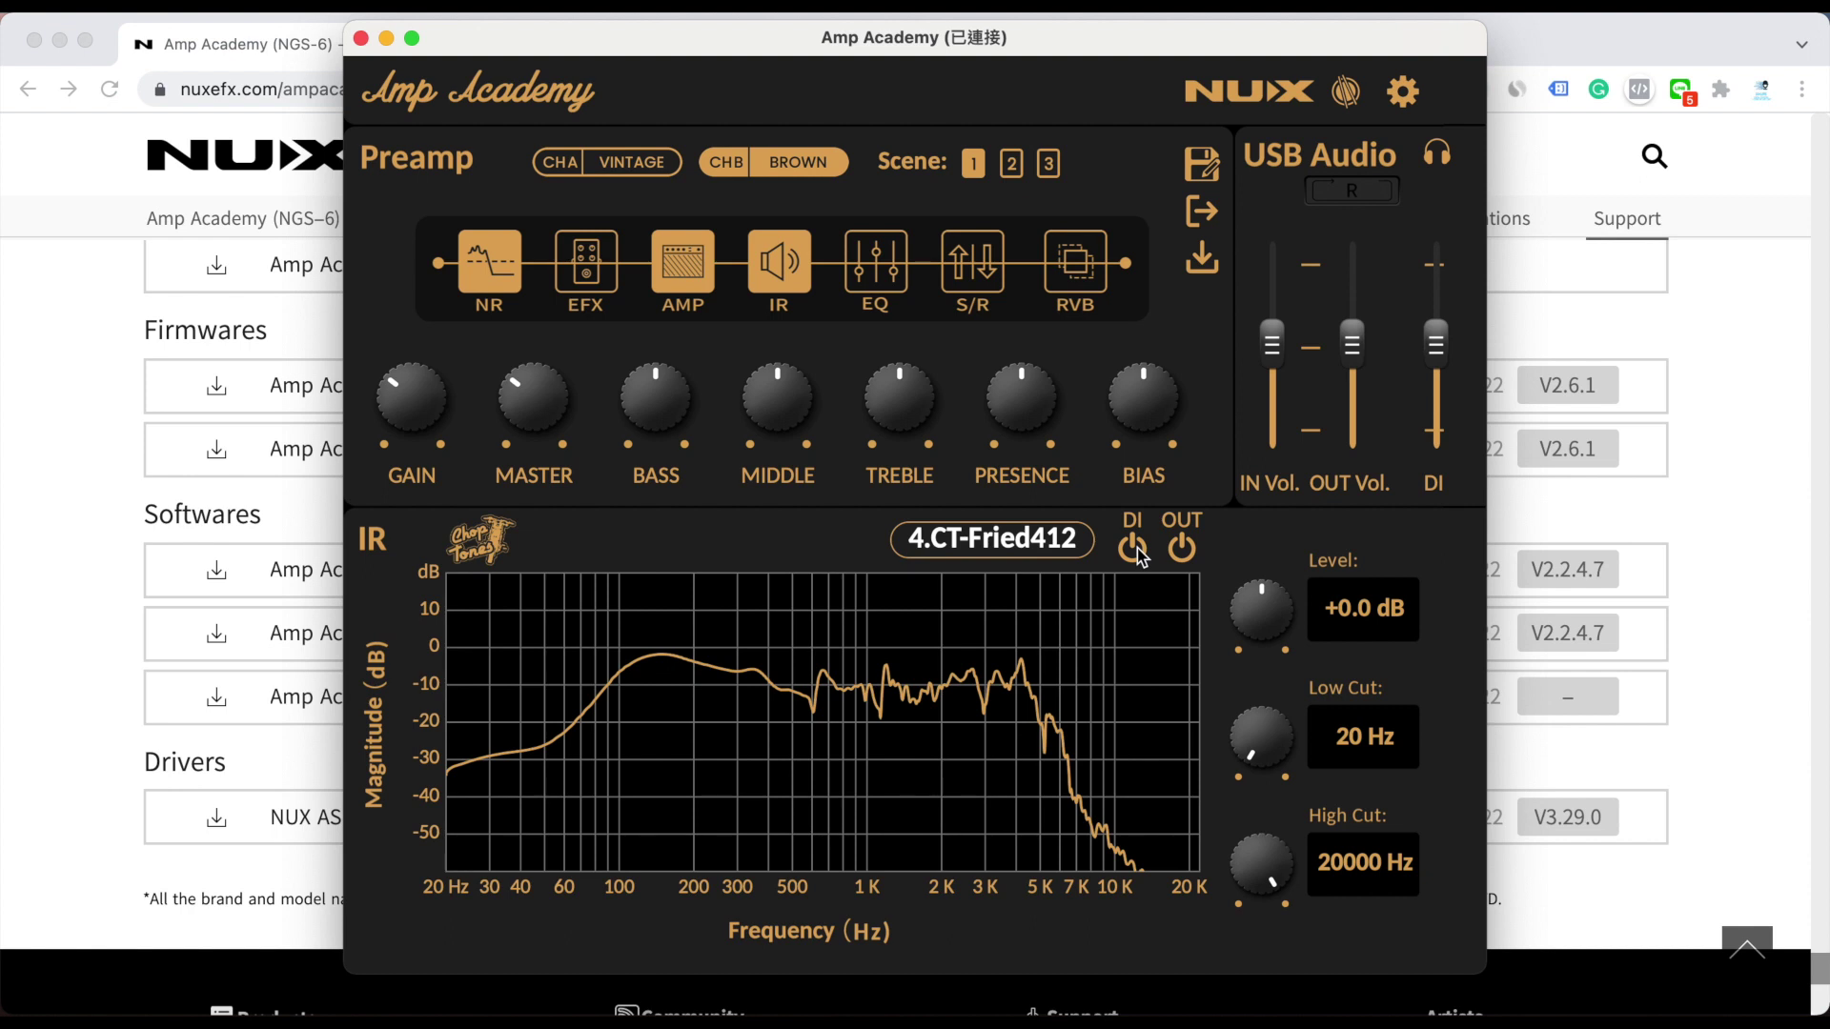
Switch channel A to VINTAGE: Super Rvb, comparing the DI path off and on before and after
left_click(1137, 550)
left_click(1136, 551)
left_click(564, 164)
left_click(627, 223)
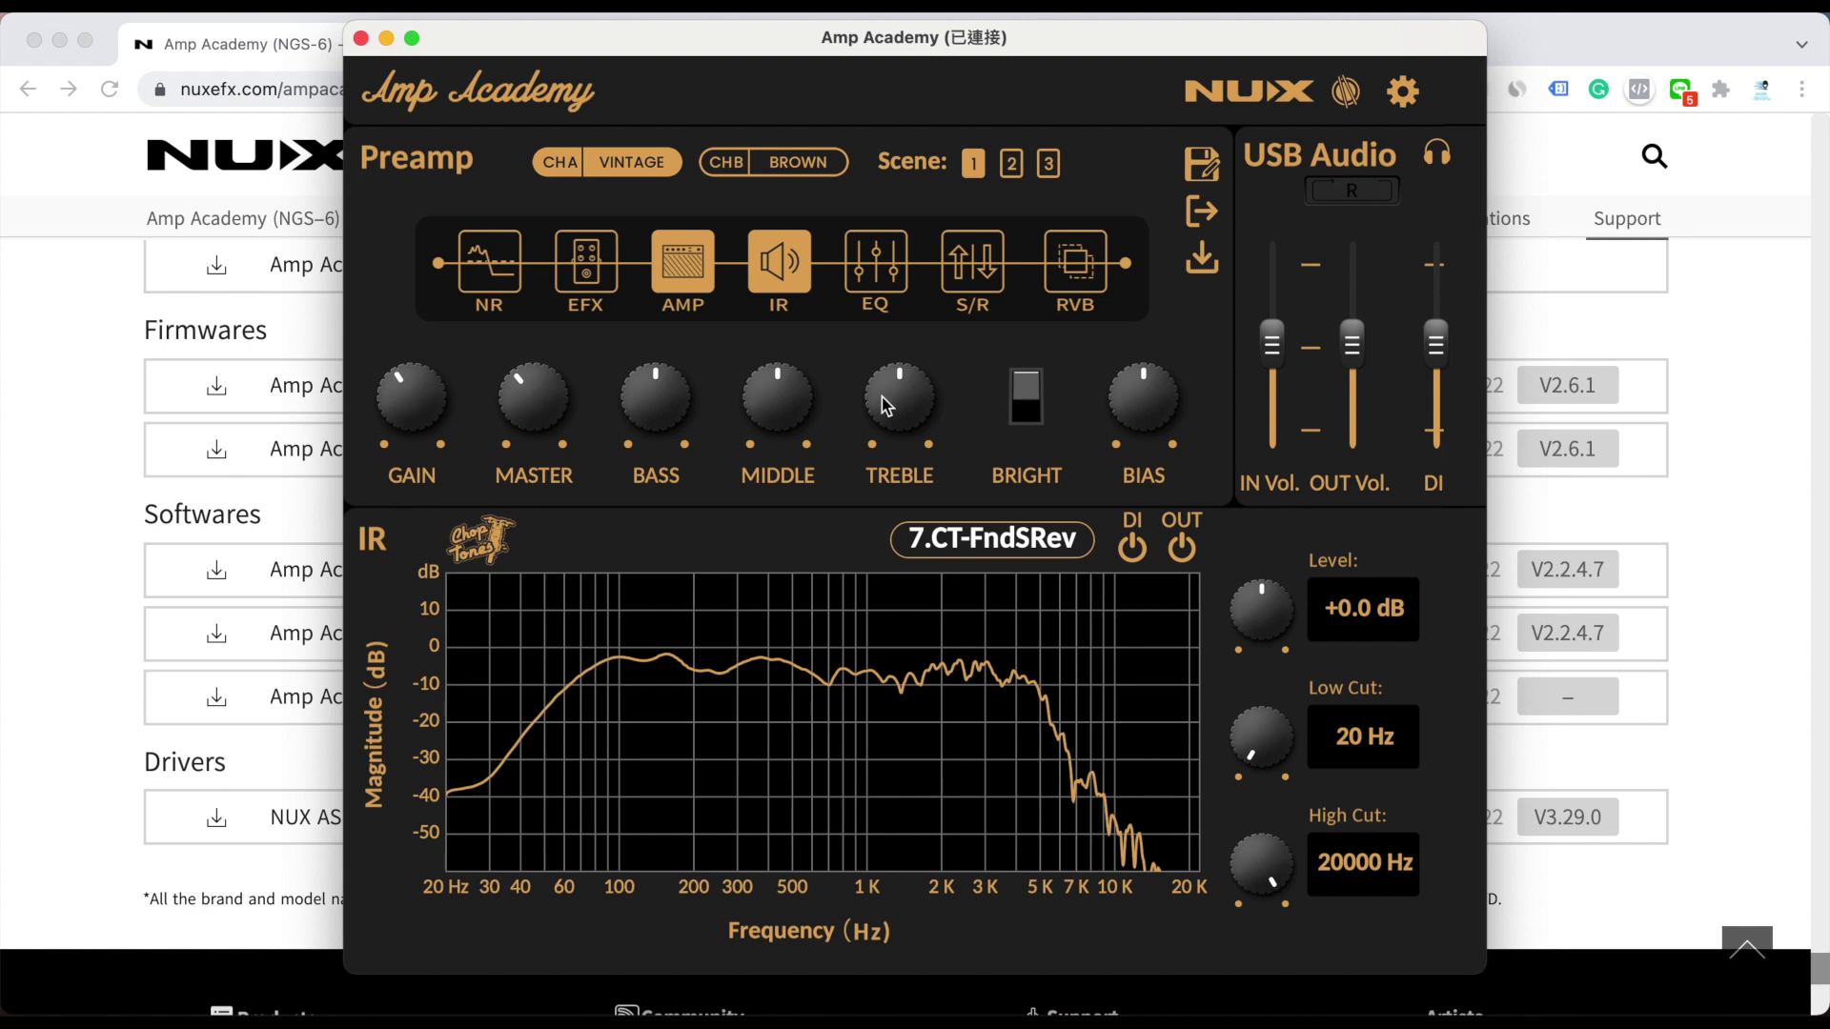
left_click(1135, 550)
left_click(1135, 550)
Sweep the USB Audio DI level down to -8.1 dB and back up, then reset it to the middle
mouse_move(1441, 345)
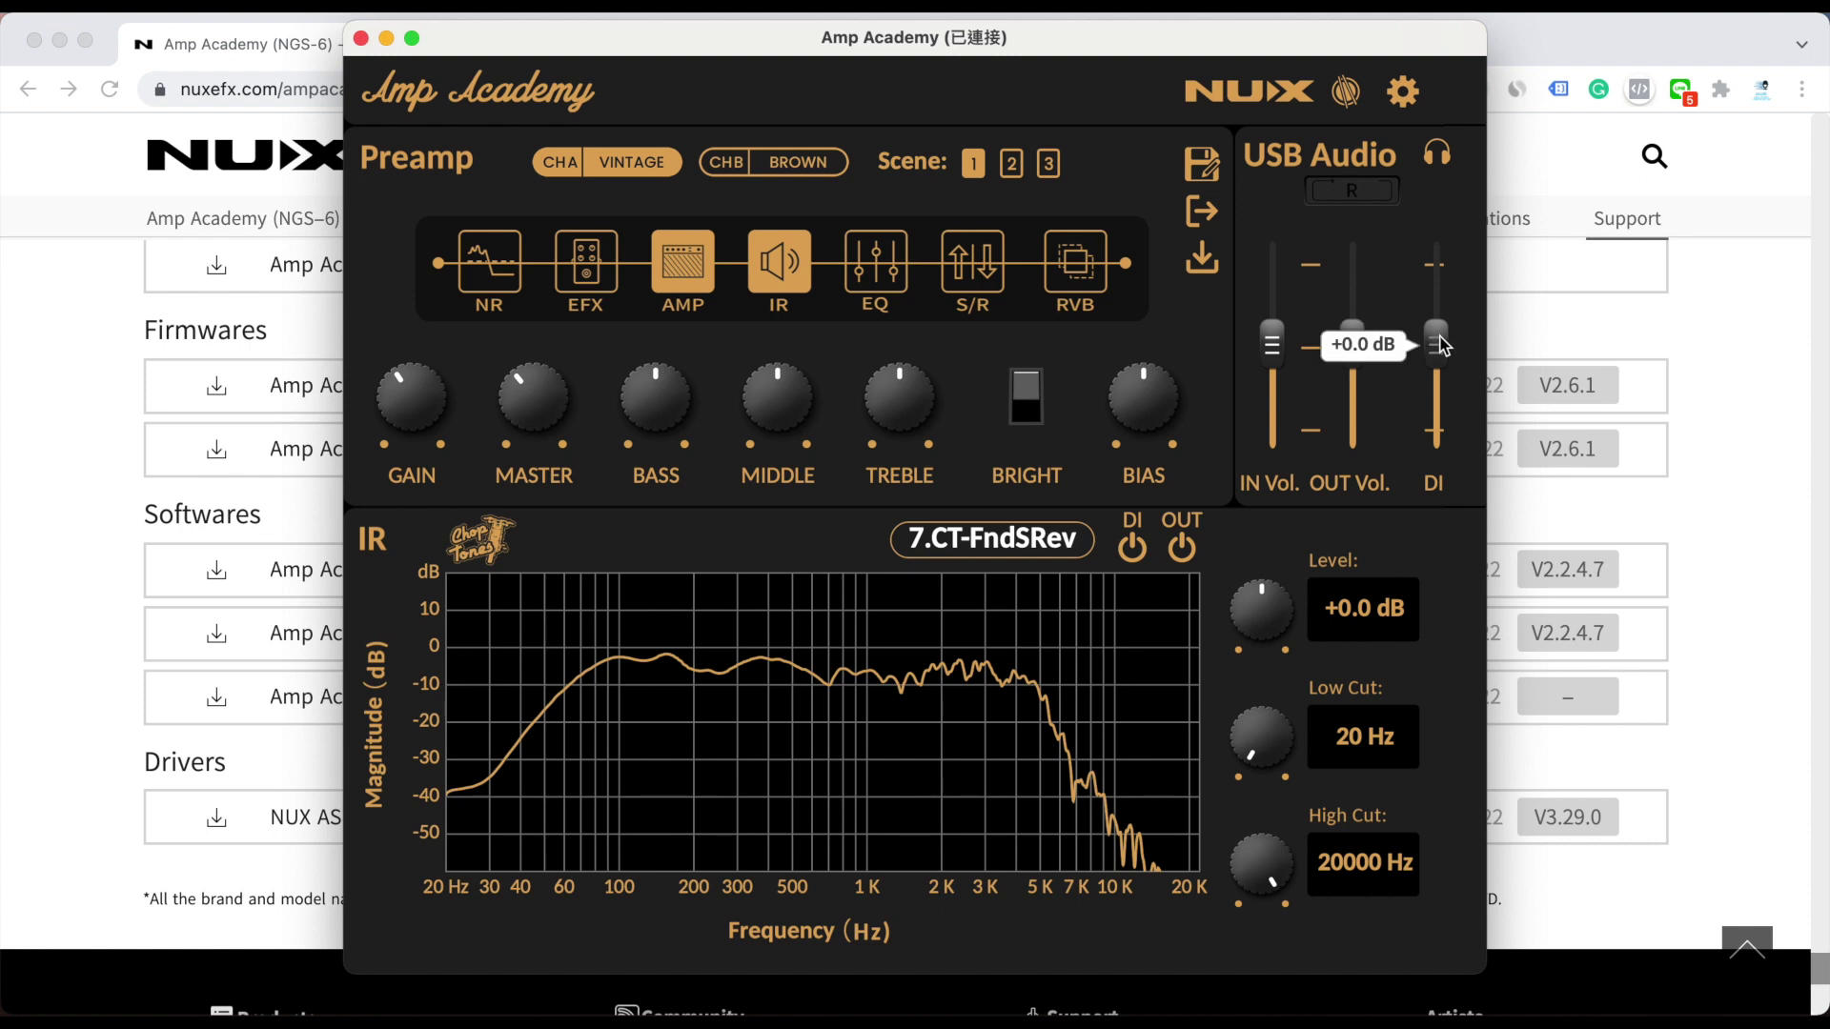
left_click_drag(1441, 345, 1441, 403)
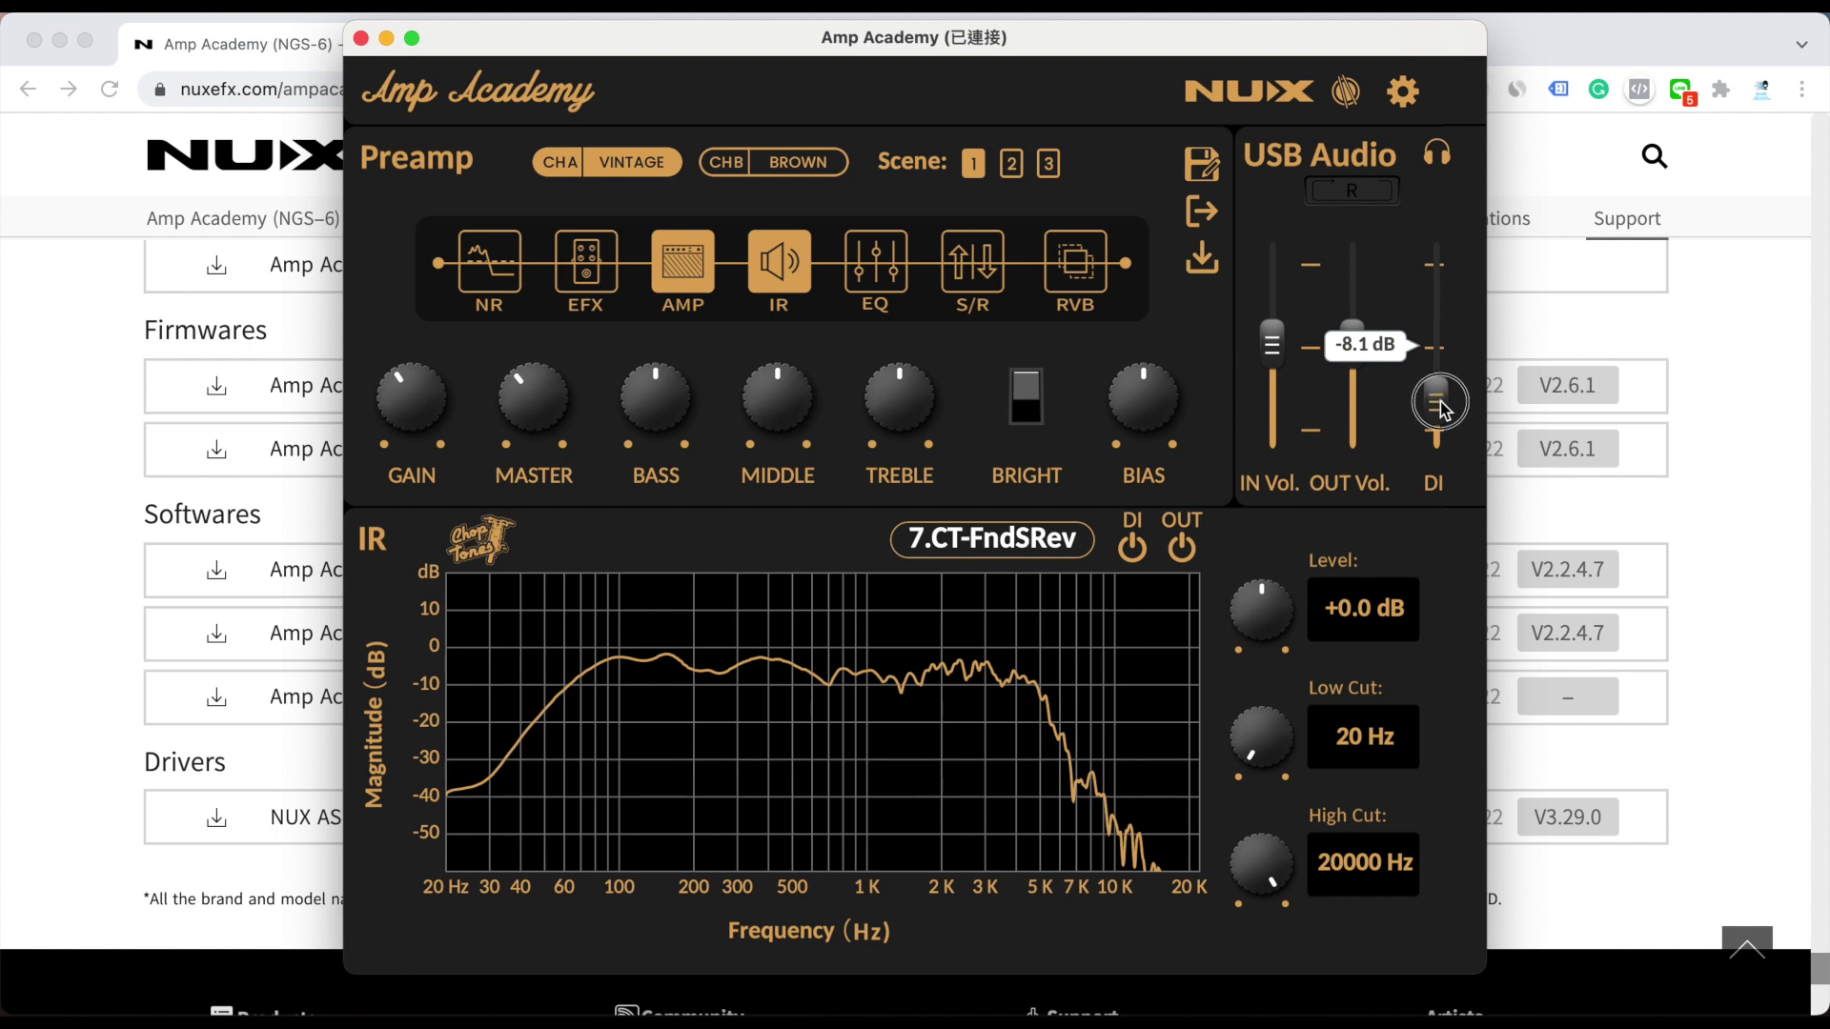
left_click_drag(1441, 403, 1444, 324)
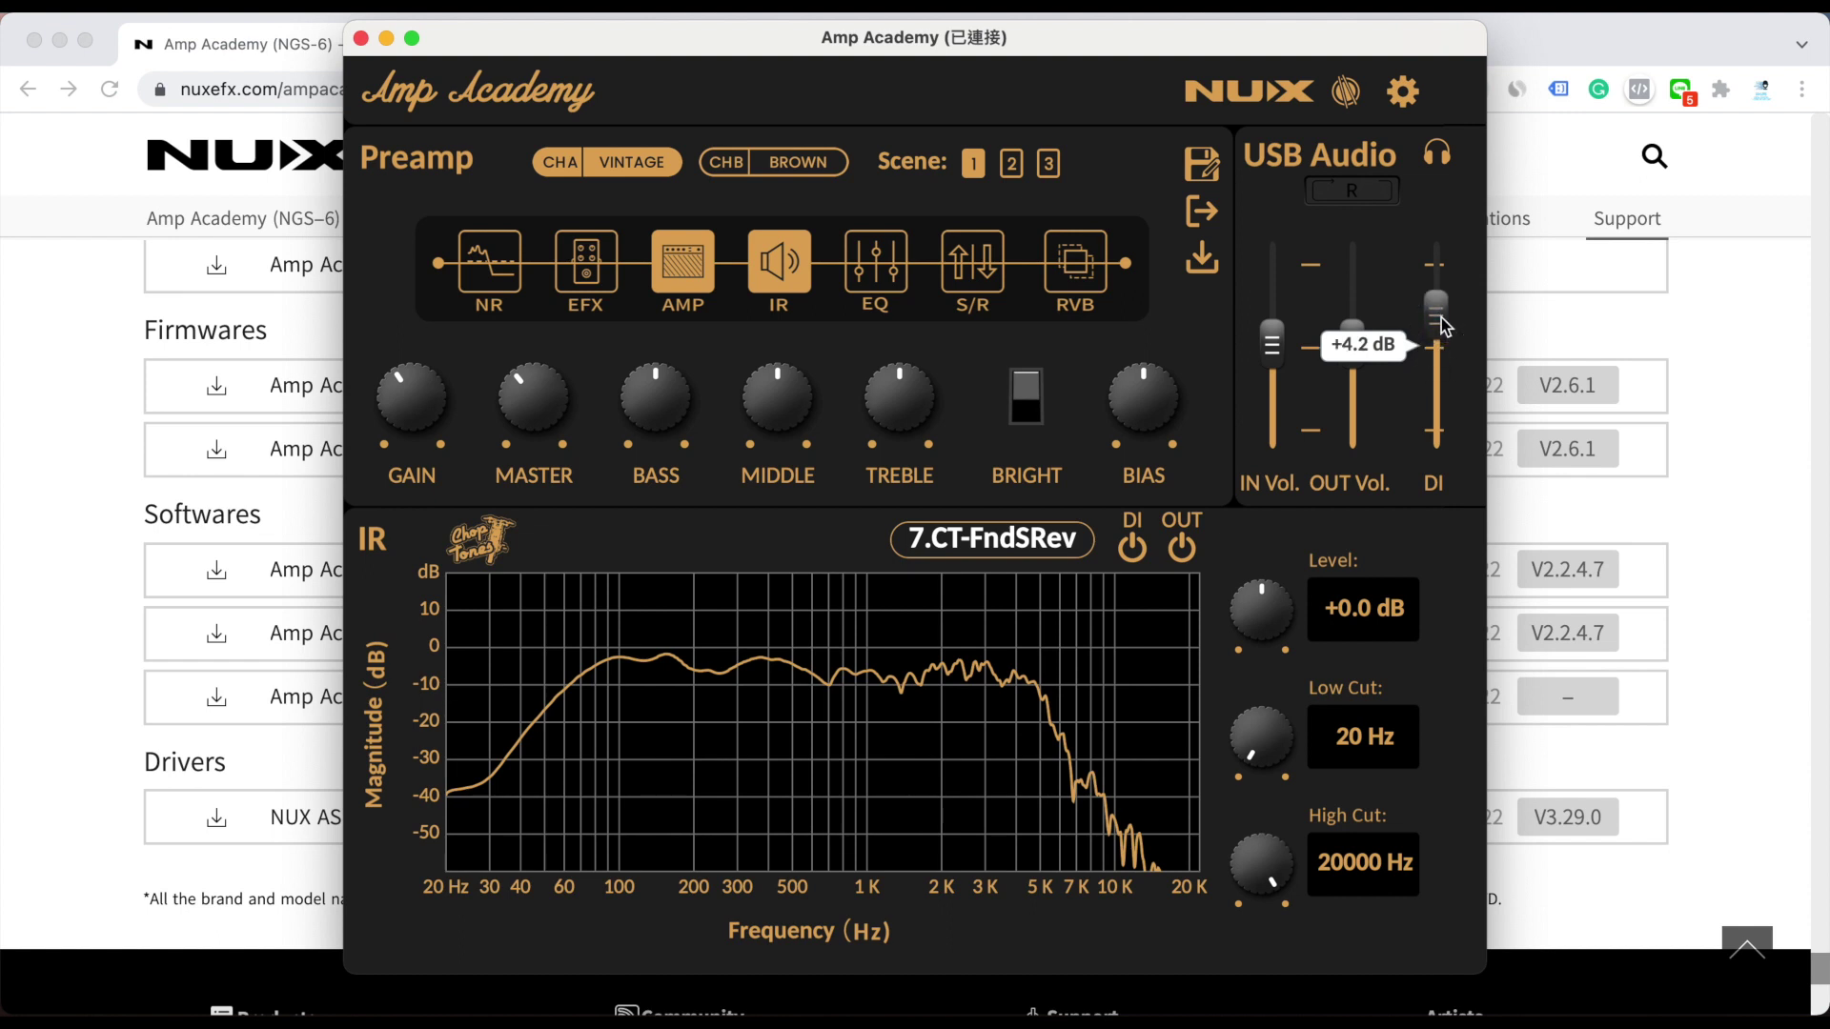
left_click(1357, 199)
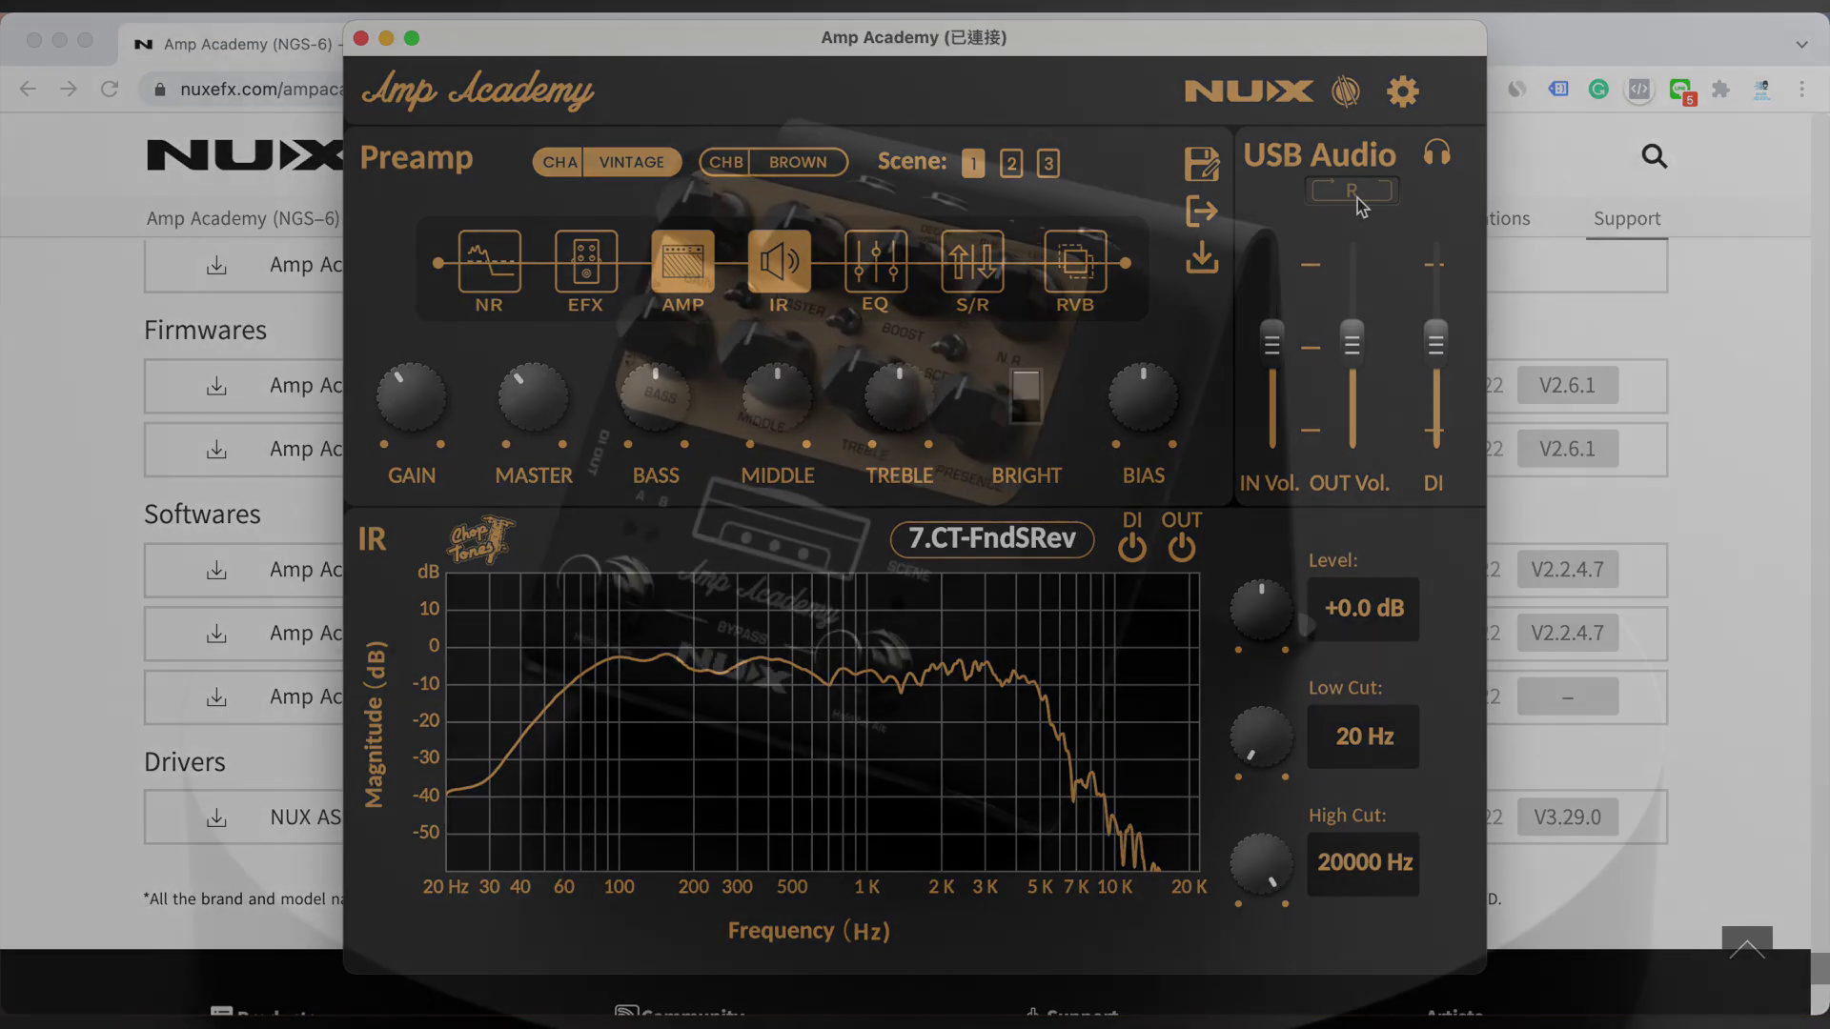